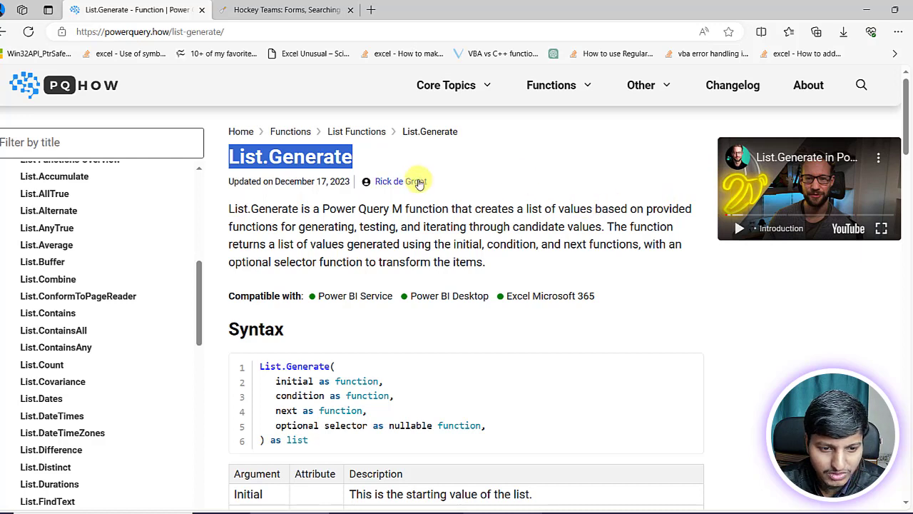
Review the Hockey Teams page on scrapethissite.com down to the page links below its table
click(613, 175)
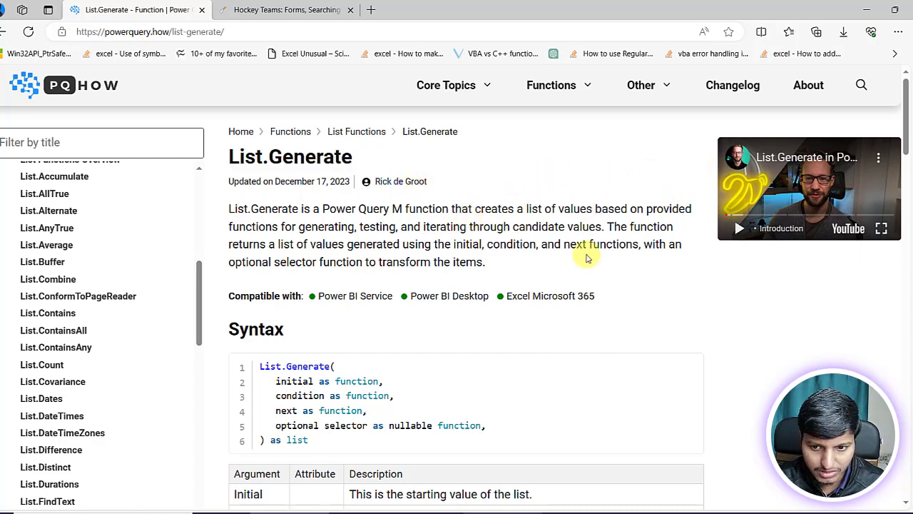
click(277, 9)
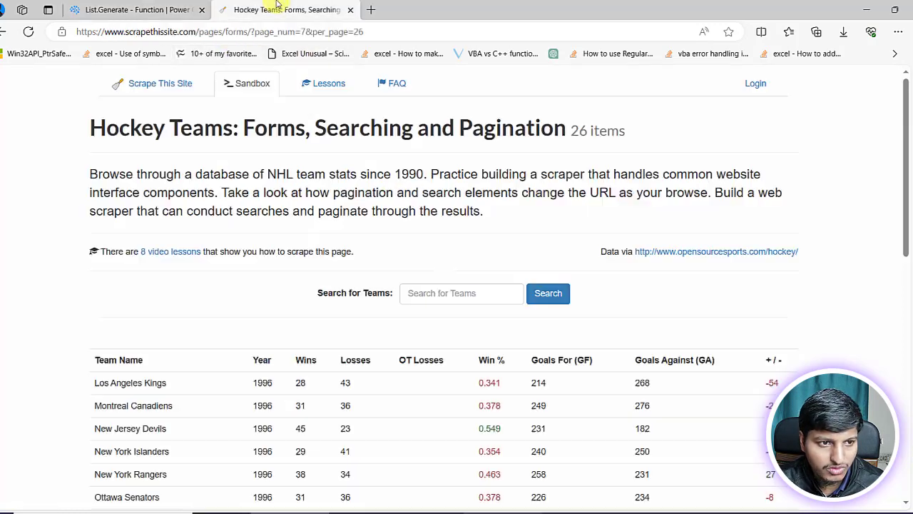
scroll(326, 295, down, 15)
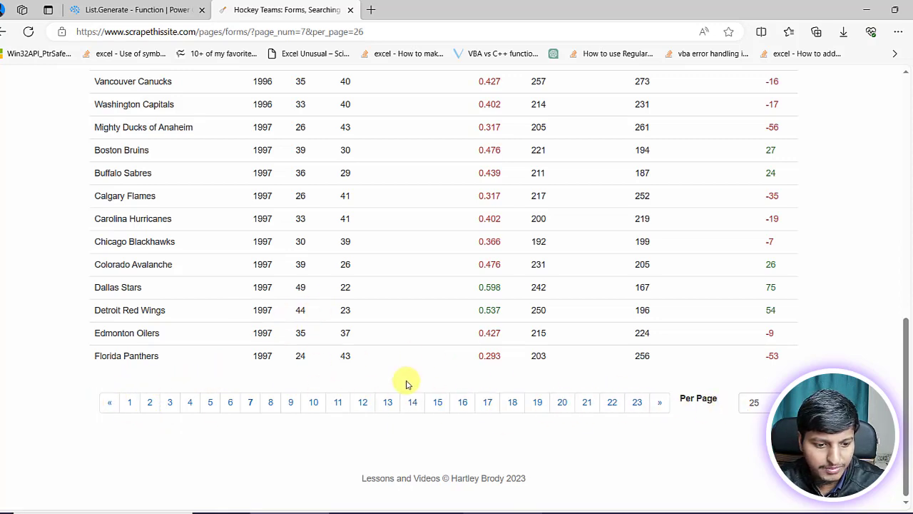
Copy the List.Generate example that defines the record variables x and y from the powerquery.how documentation page
click(122, 10)
scroll(381, 261, down, 3)
scroll(302, 244, down, 15)
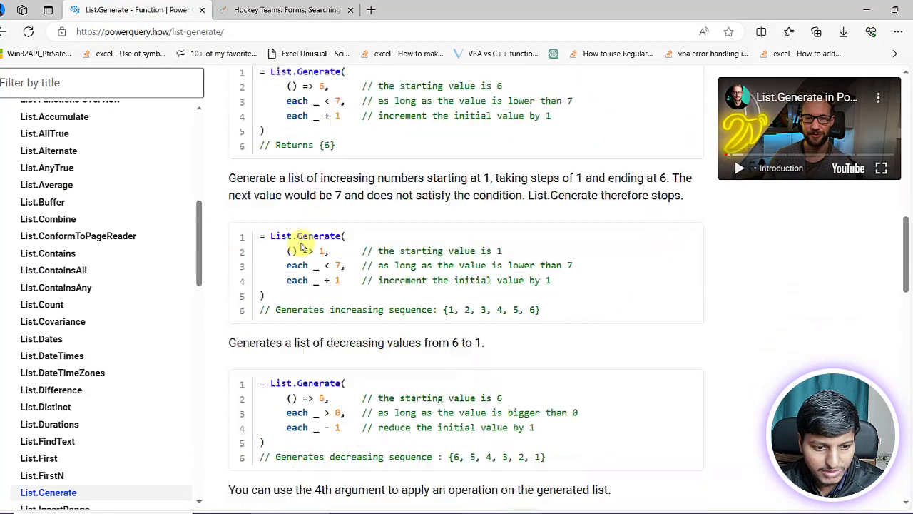
scroll(472, 250, up, 4)
scroll(472, 250, down, 5)
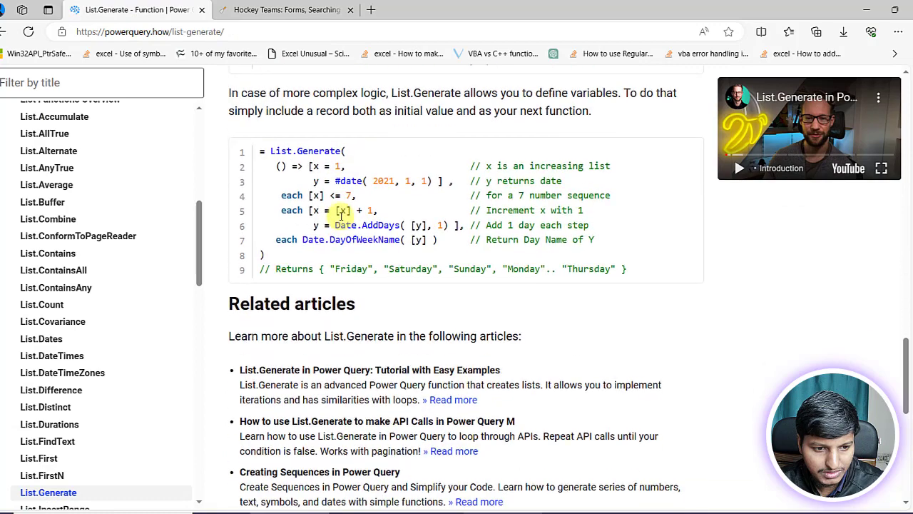
drag(262, 150, 281, 193)
click(689, 150)
Switch to the List.Generate.xlsx workbook in Excel and create a blank query in the Power Query Editor
key(alt+Tab)
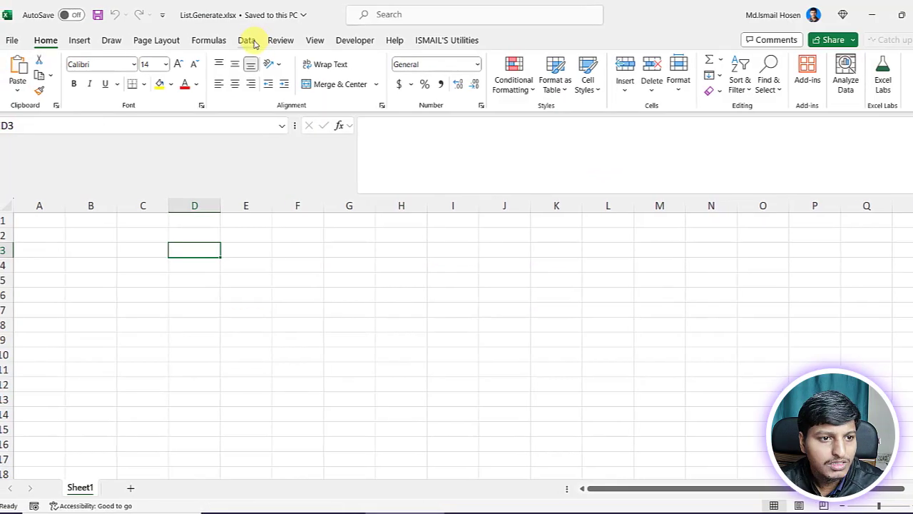
click(251, 41)
click(37, 93)
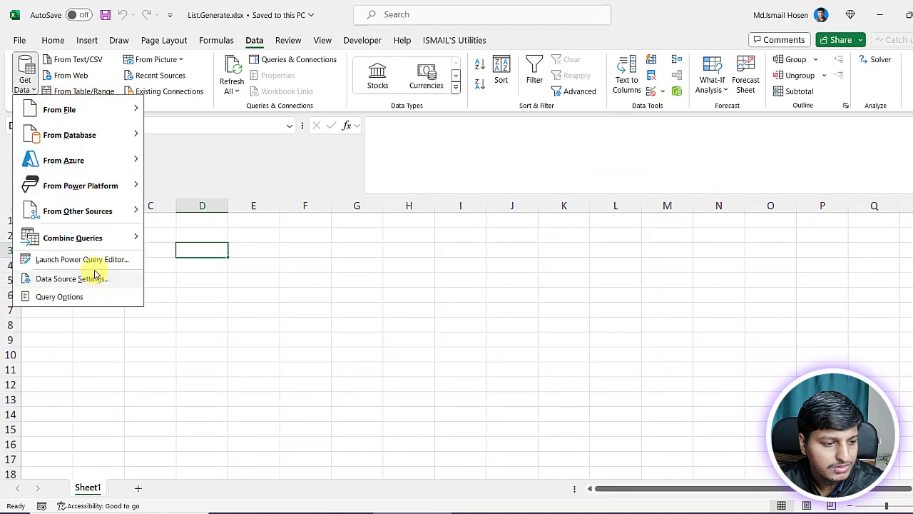
mouse_move(93, 214)
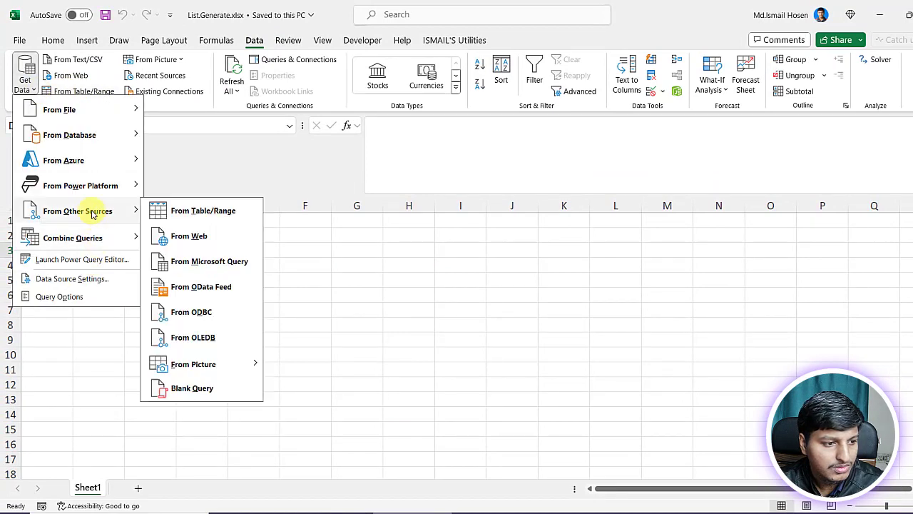
click(192, 389)
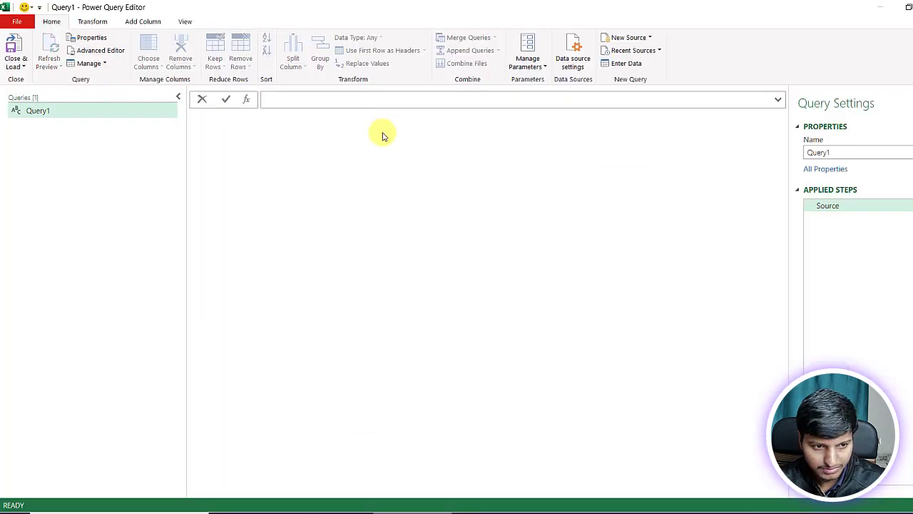
Paste the copied List.Generate code as the query's Source formula and expand the formula bar to show several lines
key(ctrl+v)
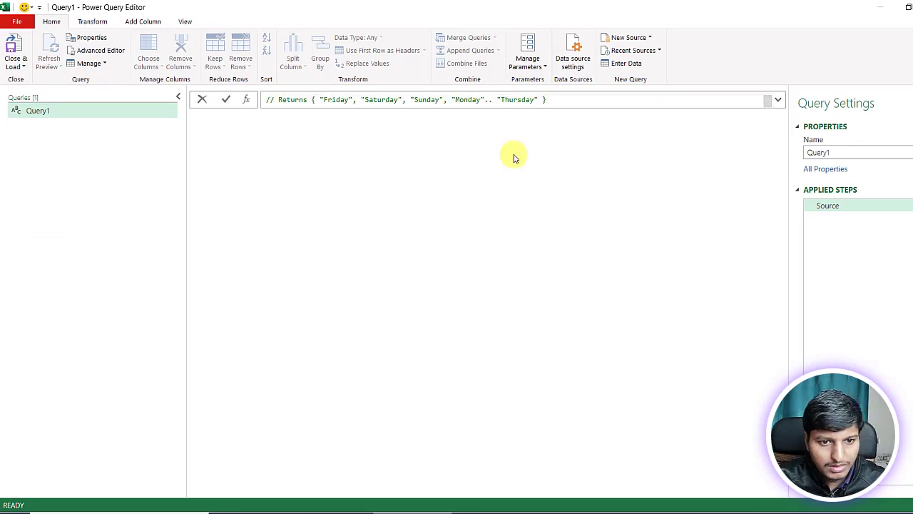
click(780, 100)
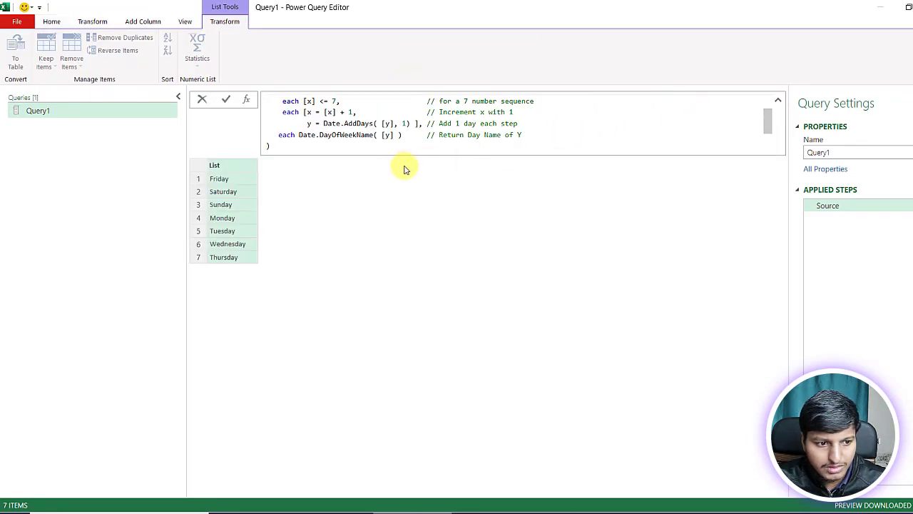
scroll(362, 118, up, 2)
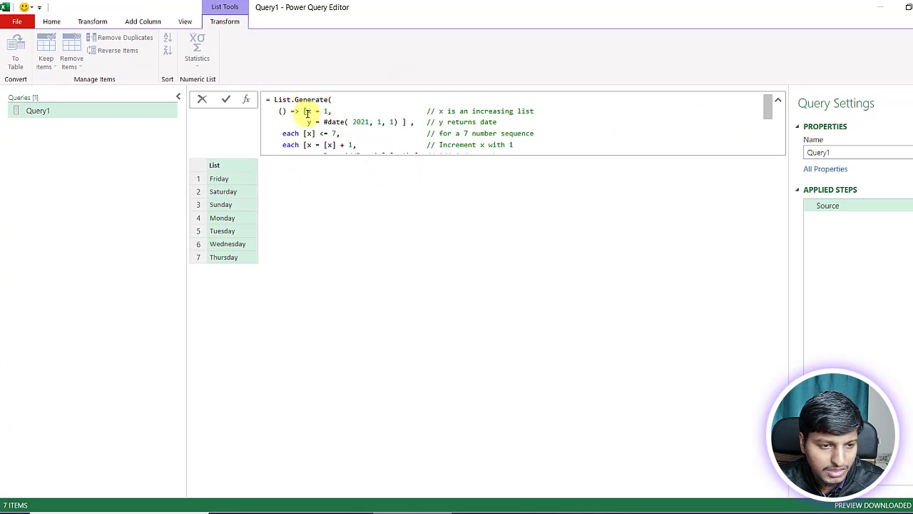
Change the initial record of the List.Generate formula to x = 0 and y = 1
scroll(335, 109, down, 1)
scroll(335, 109, up, 1)
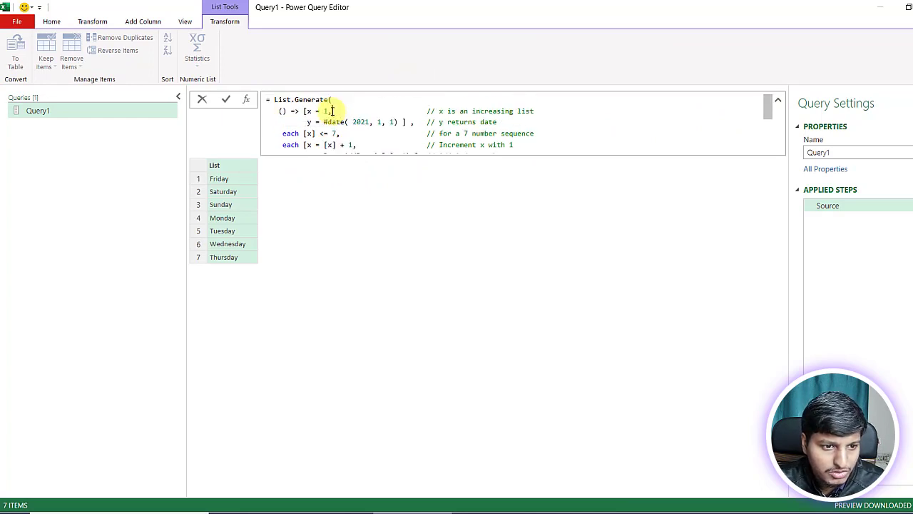
drag(322, 123, 392, 122)
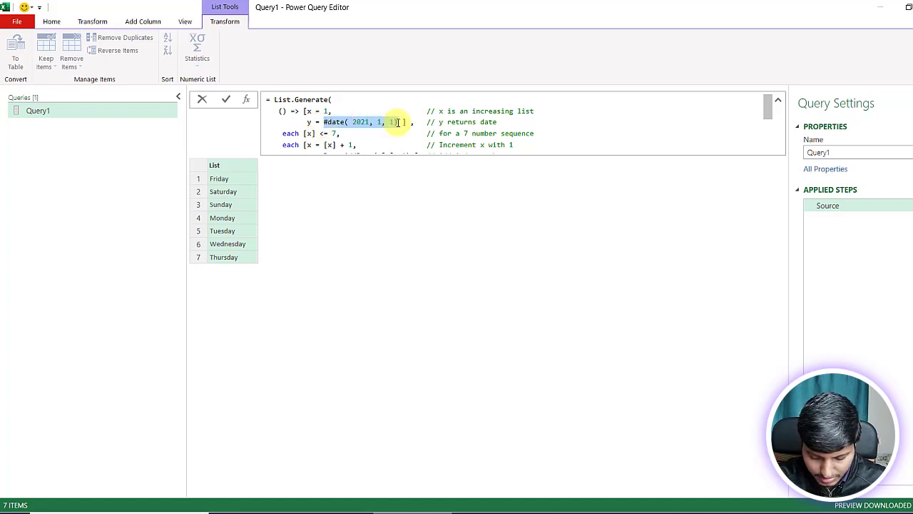
key(BackSpace)
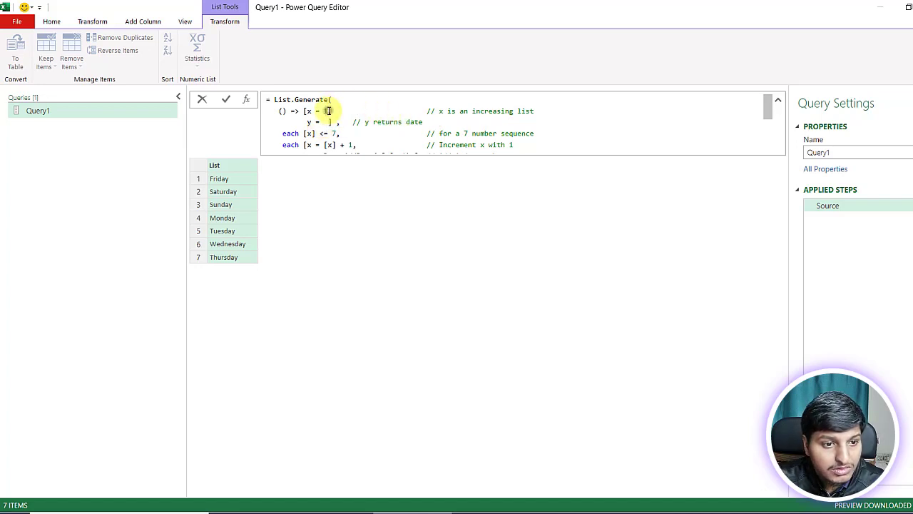
key(BackSpace)
text(0)
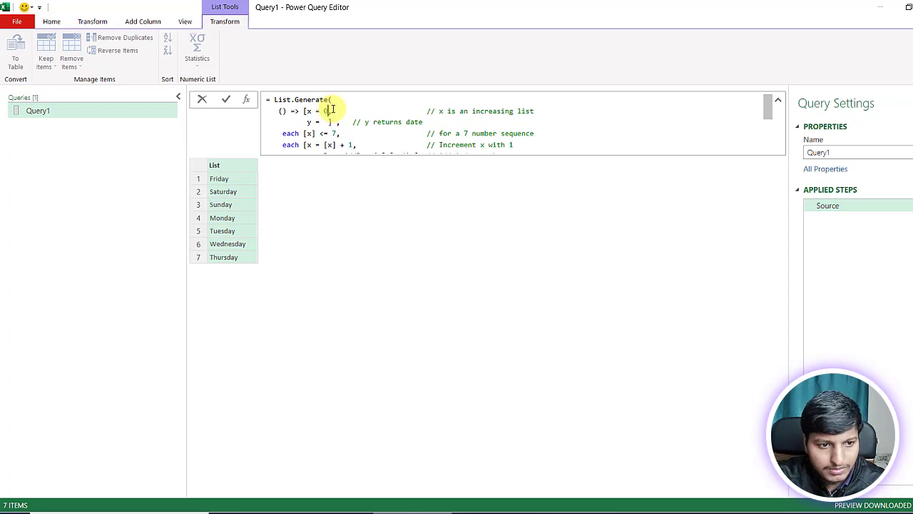
click(323, 122)
text(1)
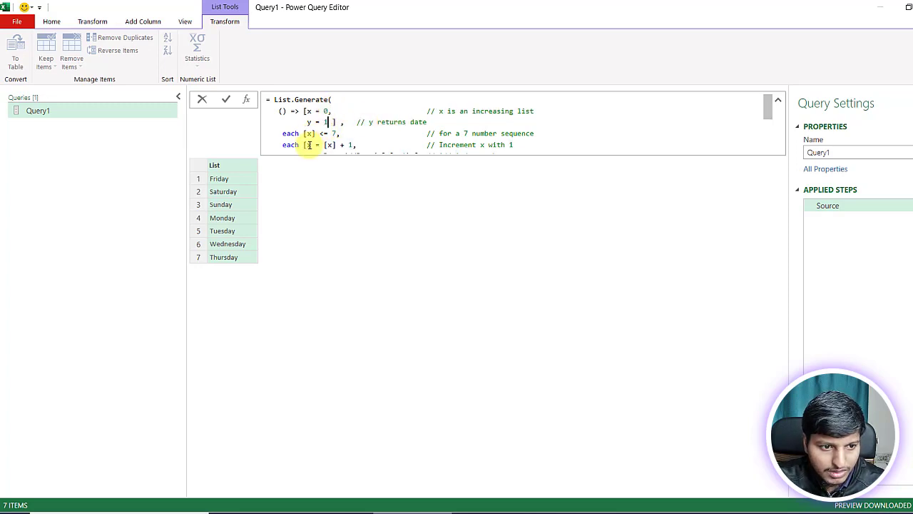
Replace the Date.AddDays expression for y in the next function with [x]+[y]
scroll(333, 133, down, 1)
drag(323, 125, 412, 125)
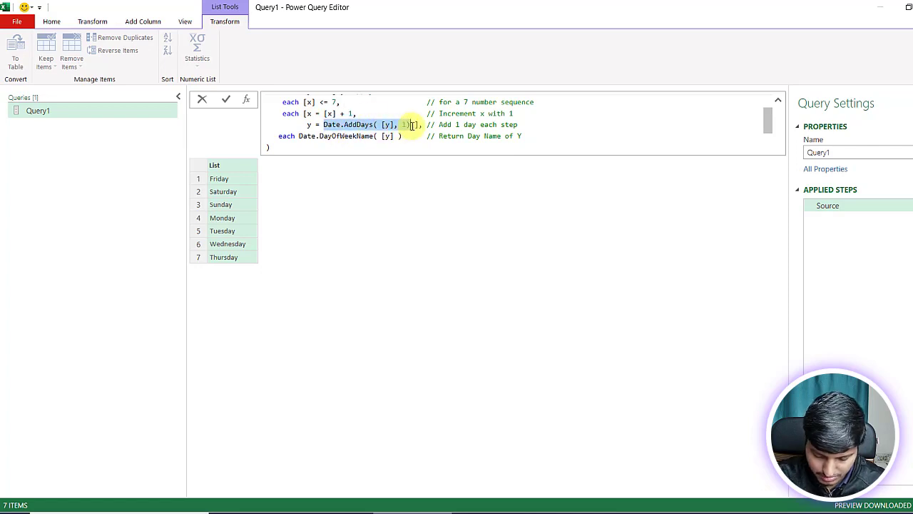
text([x])
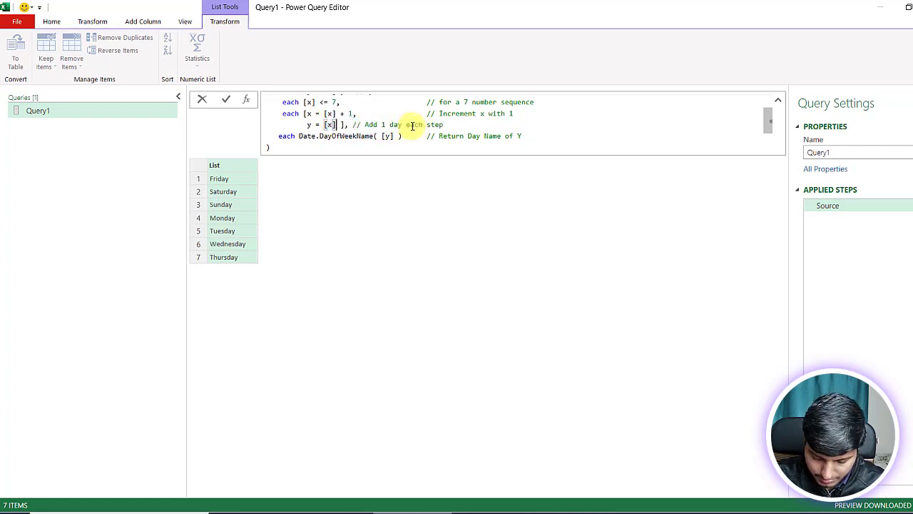
text(+[y])
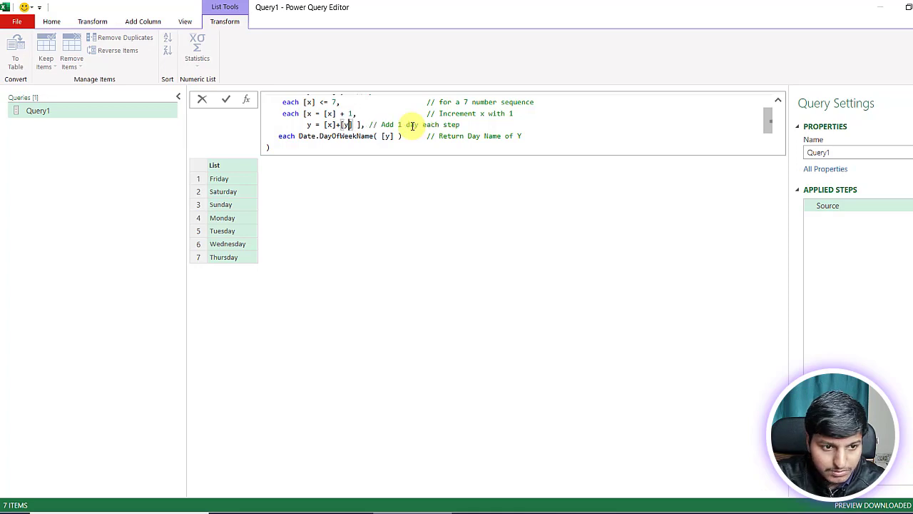
key(Right)
Reduce the selector to each [y] by removing Date.DayOfWeekName and its parentheses, and apply the formula
drag(300, 132, 382, 134)
key(BackSpace)
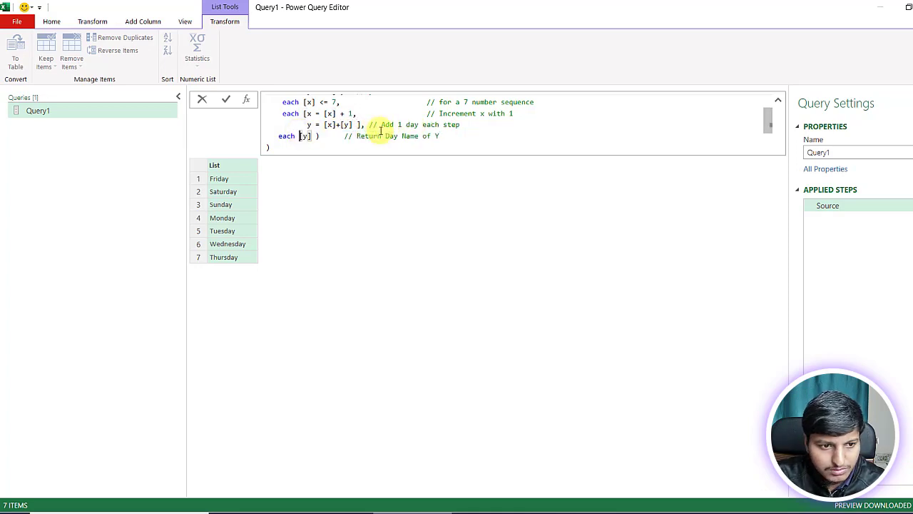
key(Down)
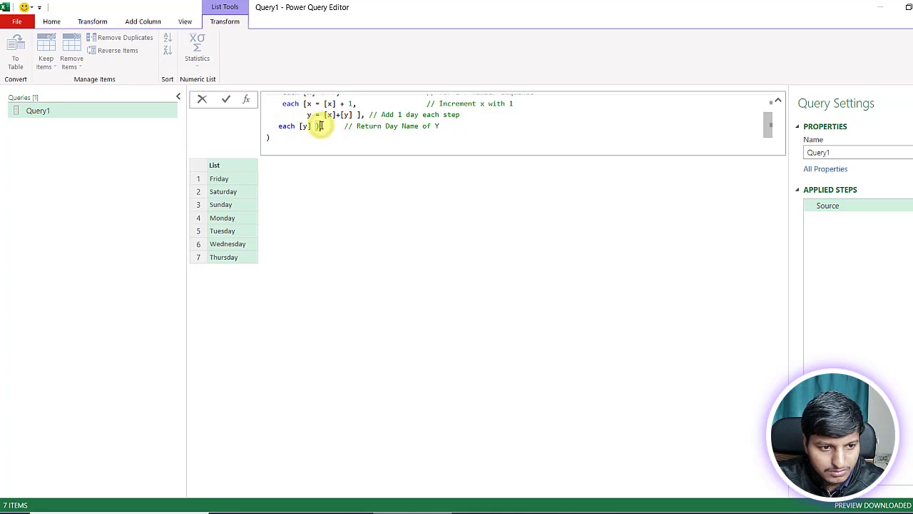
key(BackSpace)
click(227, 98)
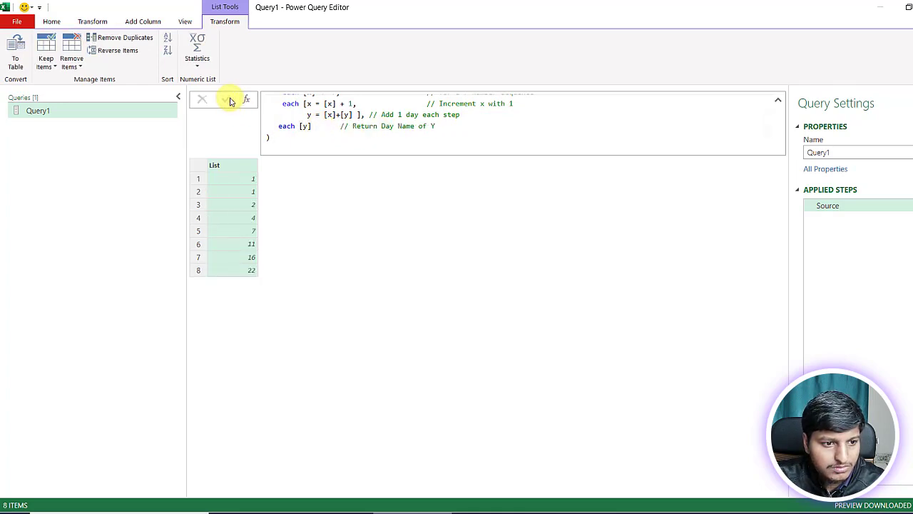
Examine the initial x and y record, the condition and the next function of the List.Generate formula
click(338, 122)
scroll(338, 121, up, 1)
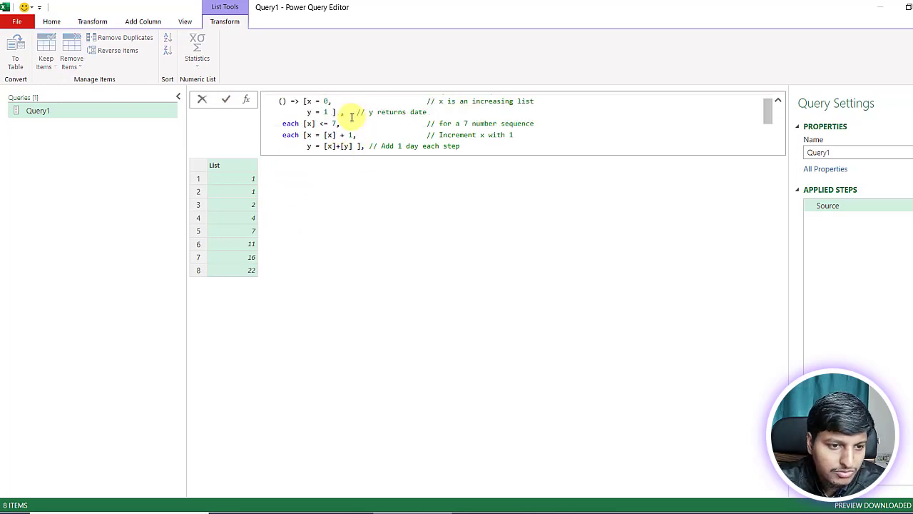
scroll(314, 111, up, 1)
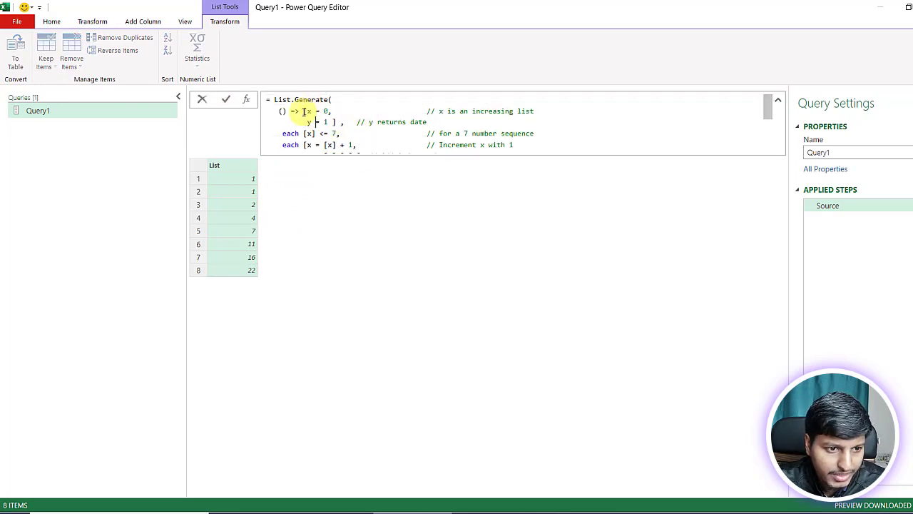
drag(304, 112, 338, 122)
click(317, 111)
scroll(316, 112, down, 1)
scroll(317, 112, up, 3)
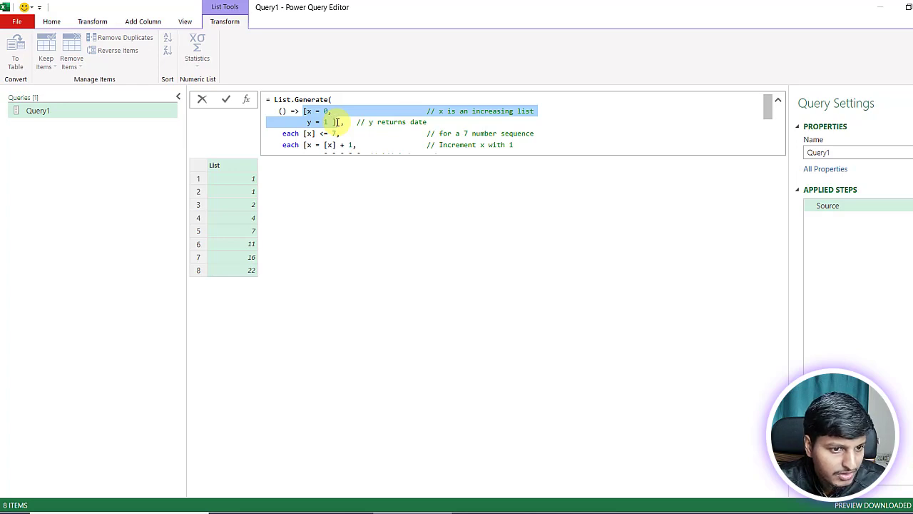
scroll(338, 122, down, 3)
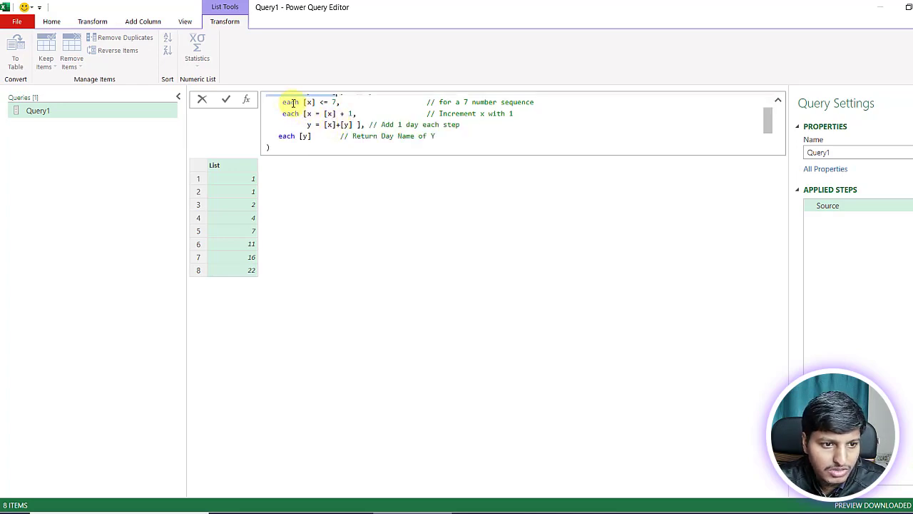
drag(282, 102, 535, 102)
scroll(292, 133, up, 3)
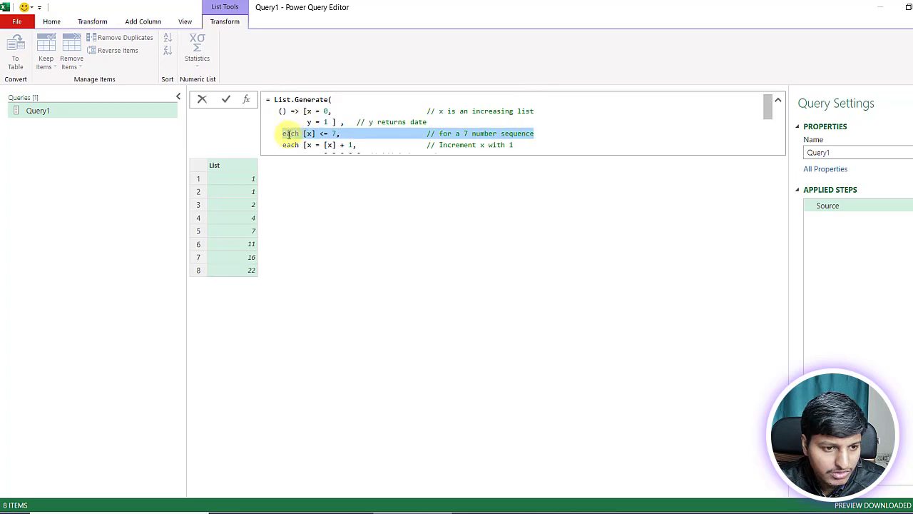
drag(305, 110, 407, 127)
scroll(336, 120, down, 1)
scroll(367, 127, up, 3)
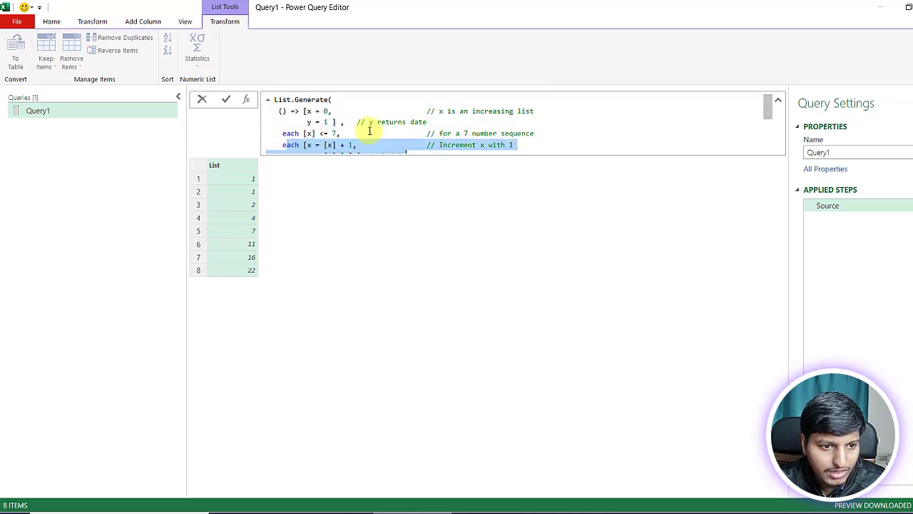
Examine how the condition each [x] <= 7 tests the x field of the initial record
drag(283, 133, 344, 133)
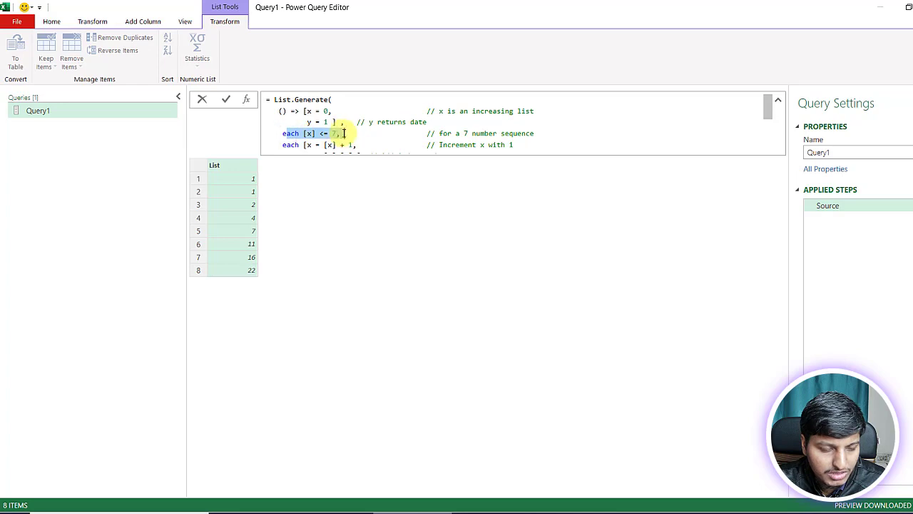
click(292, 133)
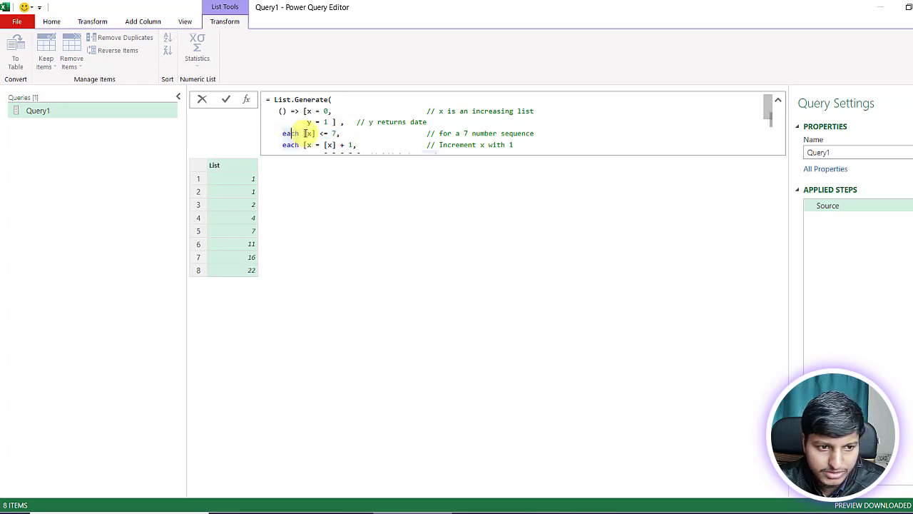
click(303, 111)
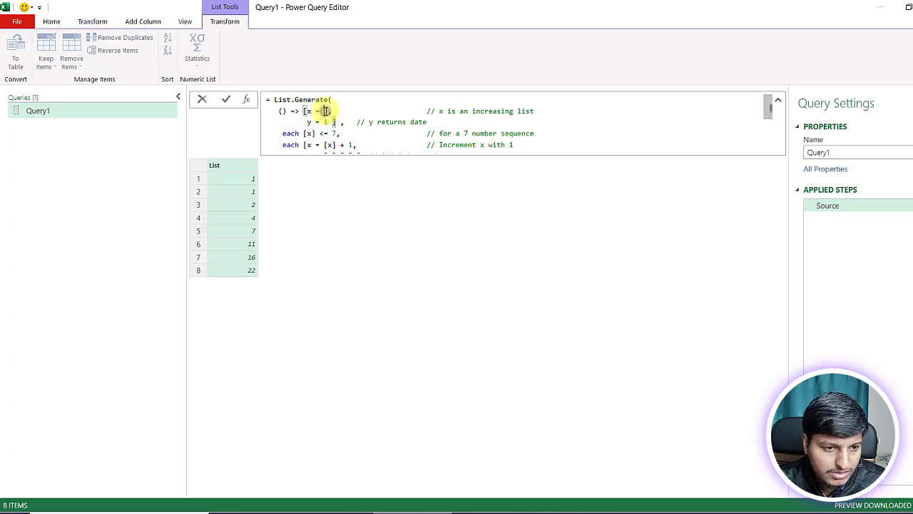
click(314, 134)
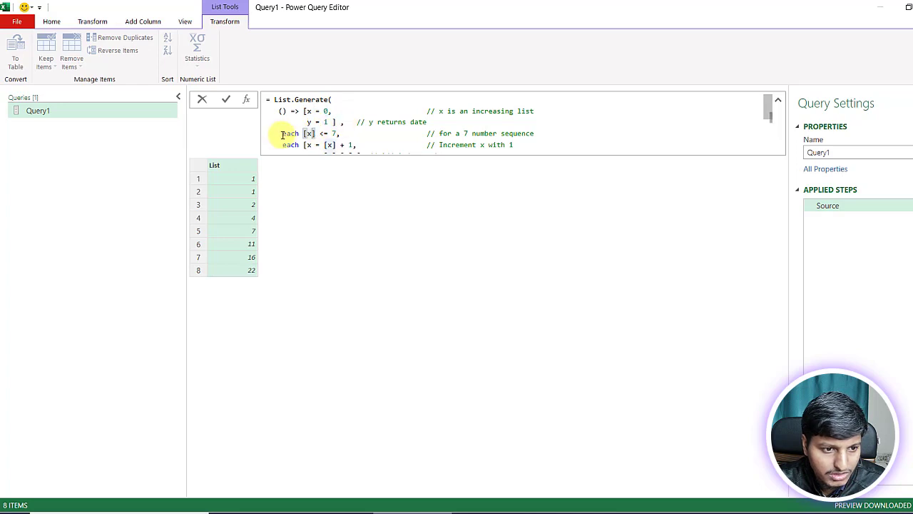
drag(282, 134, 346, 133)
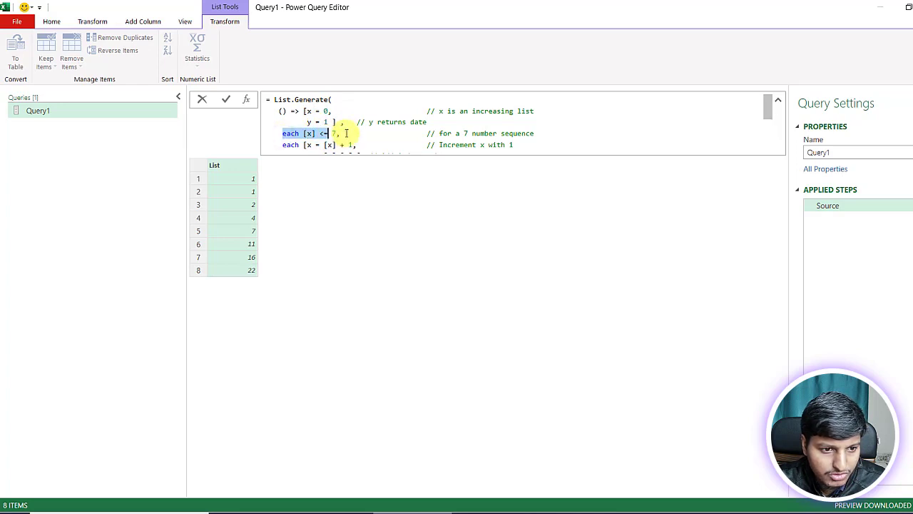
scroll(336, 133, down, 1)
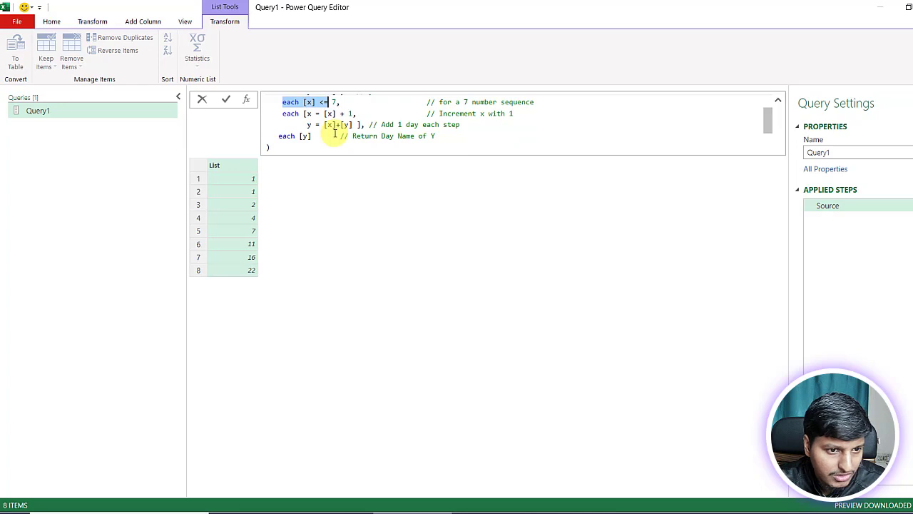
Remove the each [y] selector line and the comma before it, and apply the List.Generate formula
drag(436, 137, 244, 139)
key(BackSpace)
key(BackSpace)
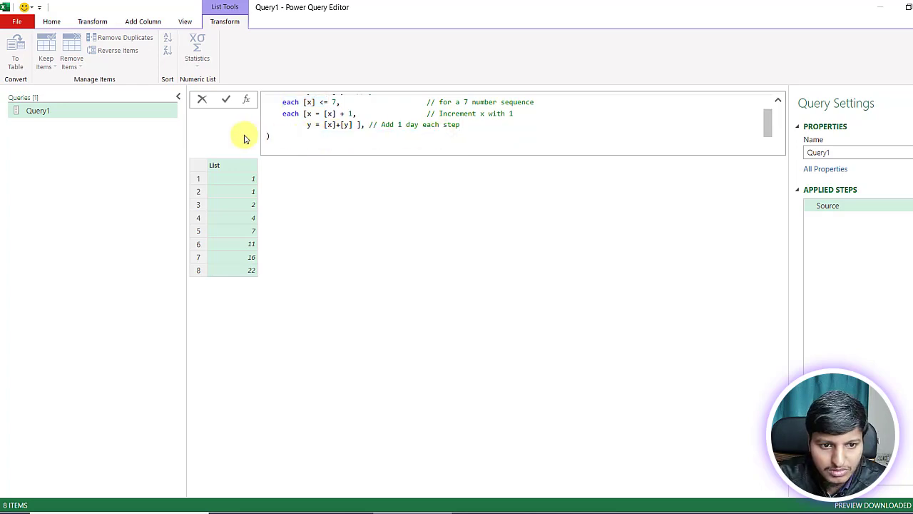
click(361, 125)
key(BackSpace)
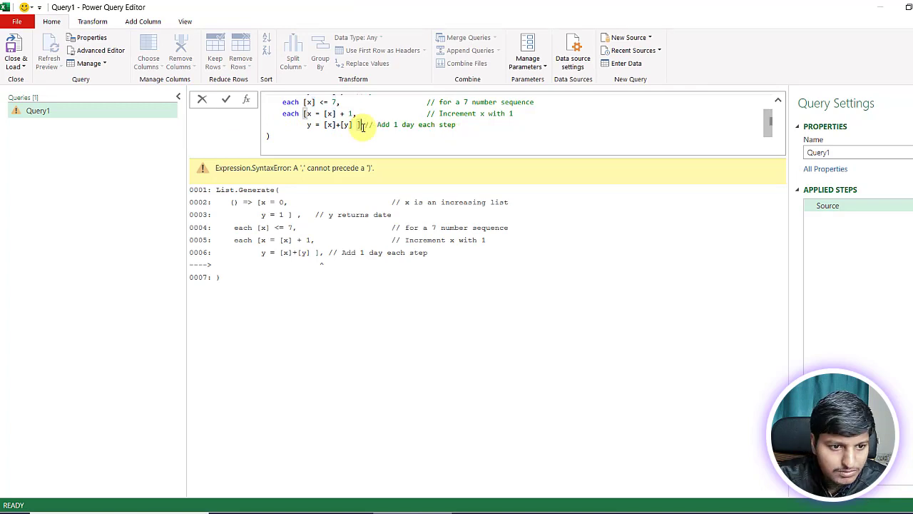
click(227, 100)
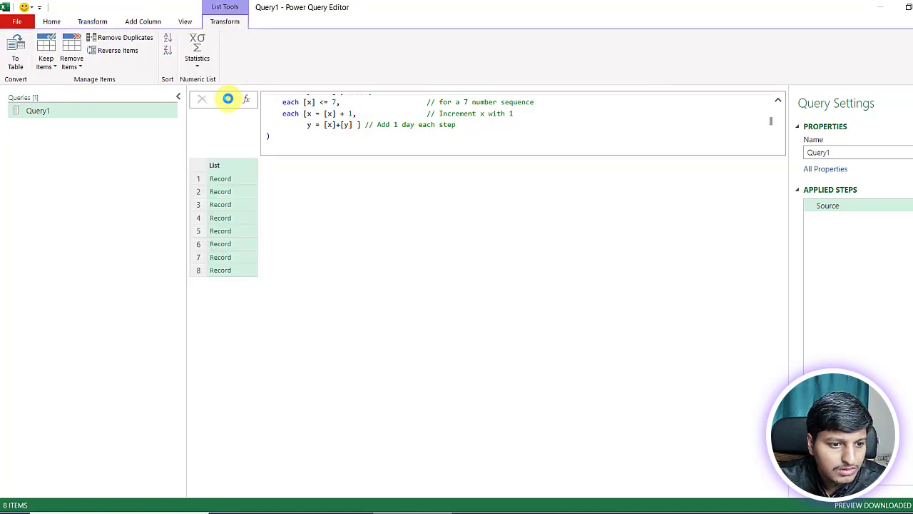
Preview the x and y fields of the first and last records, and compare them with the condition each [x] <= 7
click(246, 179)
click(241, 271)
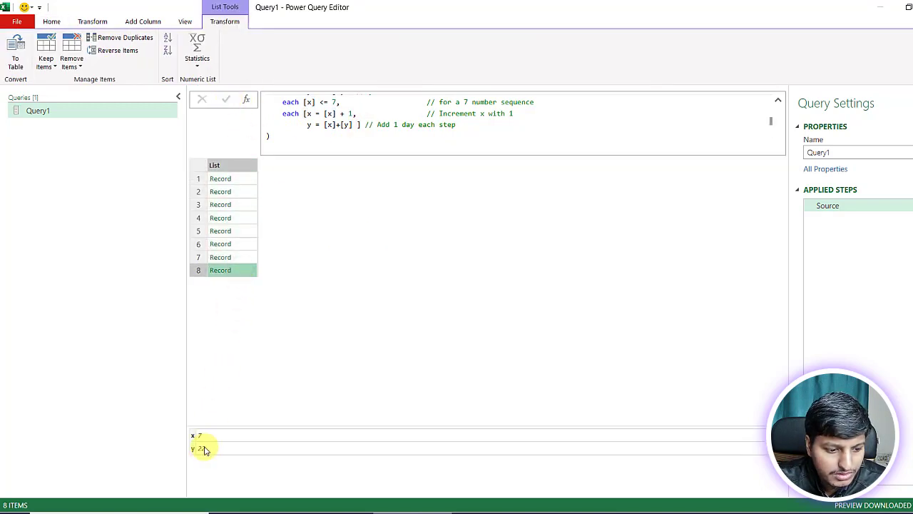
click(337, 100)
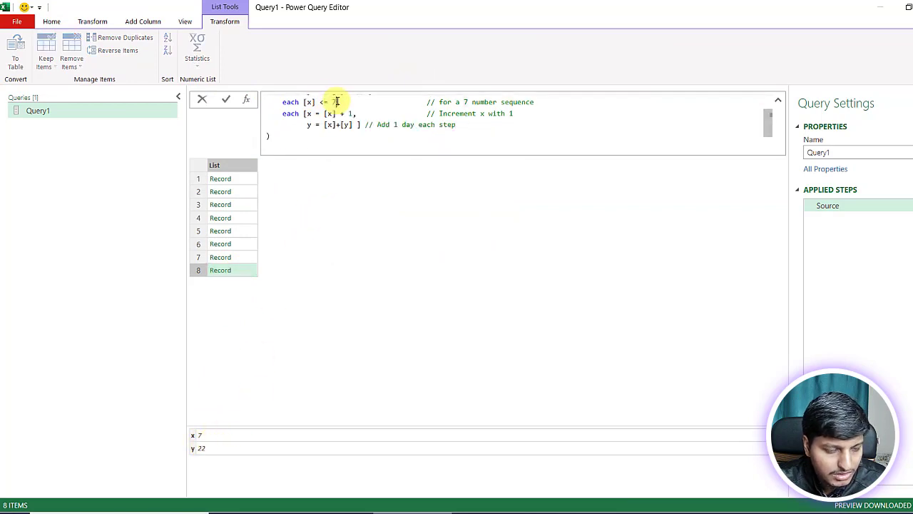
scroll(328, 111, up, 1)
scroll(330, 112, down, 1)
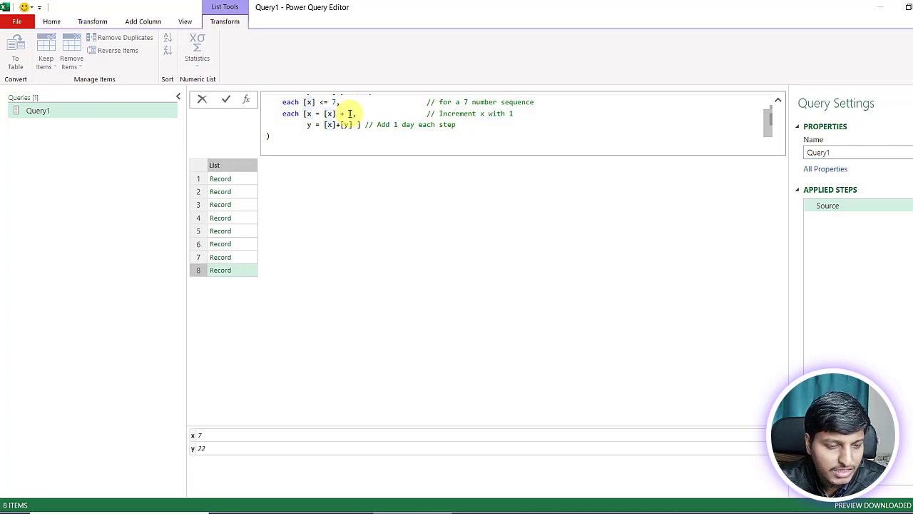
Examine how the next function builds each new record from the initial x and y record while the condition holds
scroll(350, 113, up, 1)
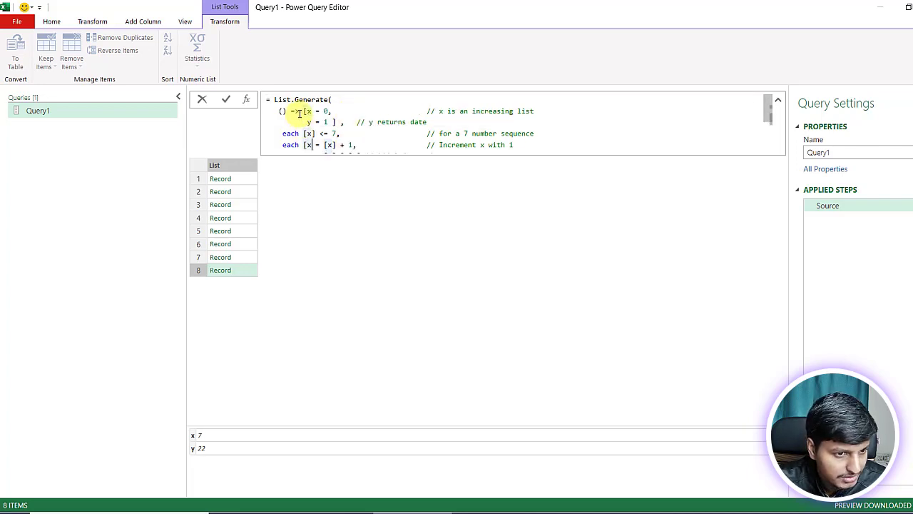
drag(321, 116, 359, 125)
click(300, 133)
scroll(339, 123, down, 1)
scroll(319, 130, up, 1)
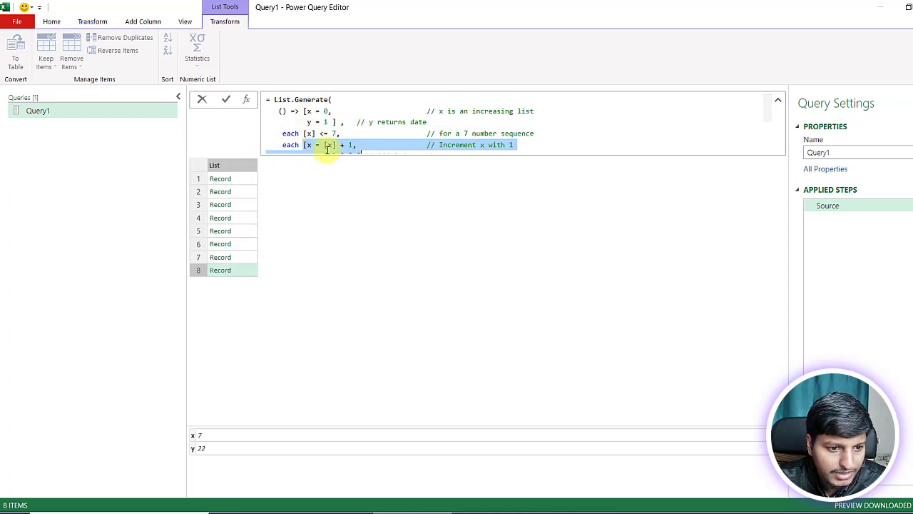
scroll(336, 135, down, 2)
scroll(338, 128, up, 1)
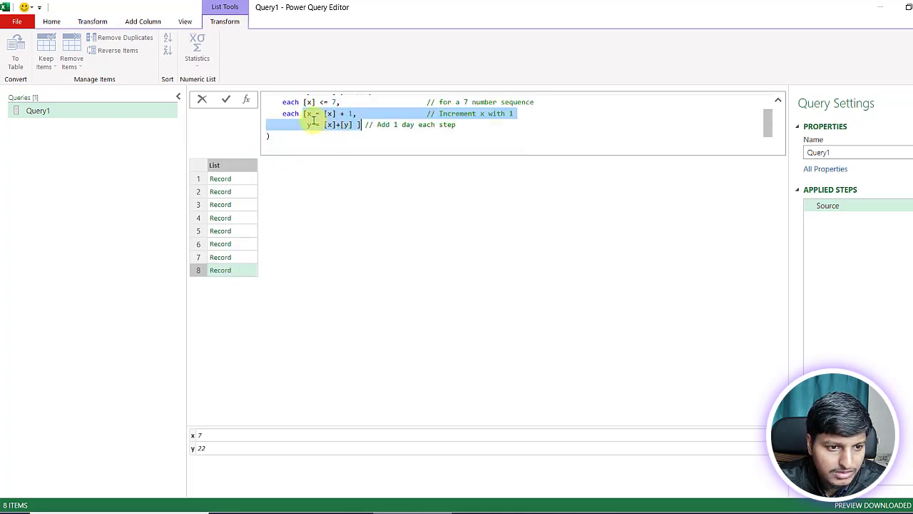
click(307, 114)
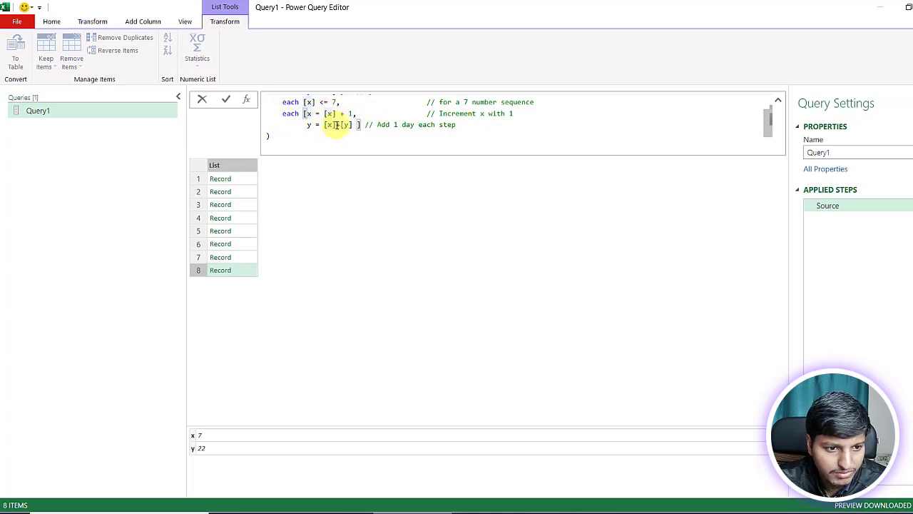
scroll(335, 125, up, 1)
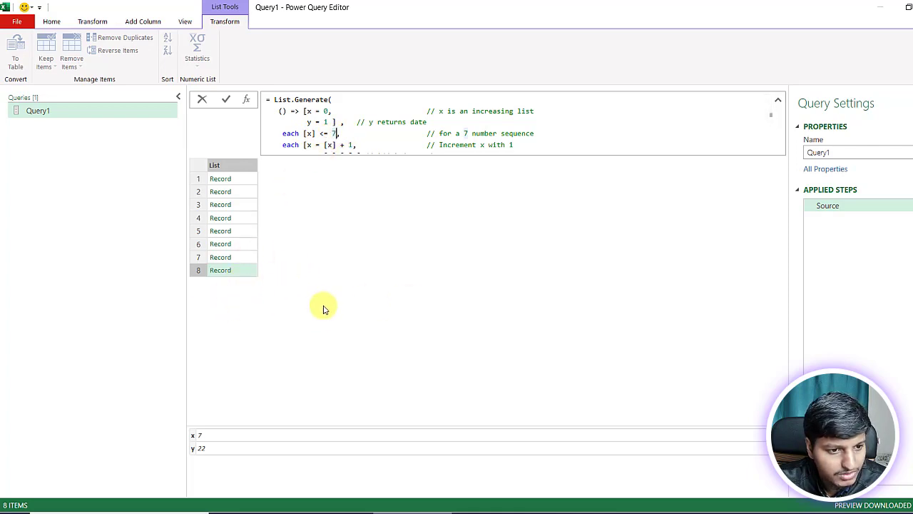
scroll(360, 135, down, 1)
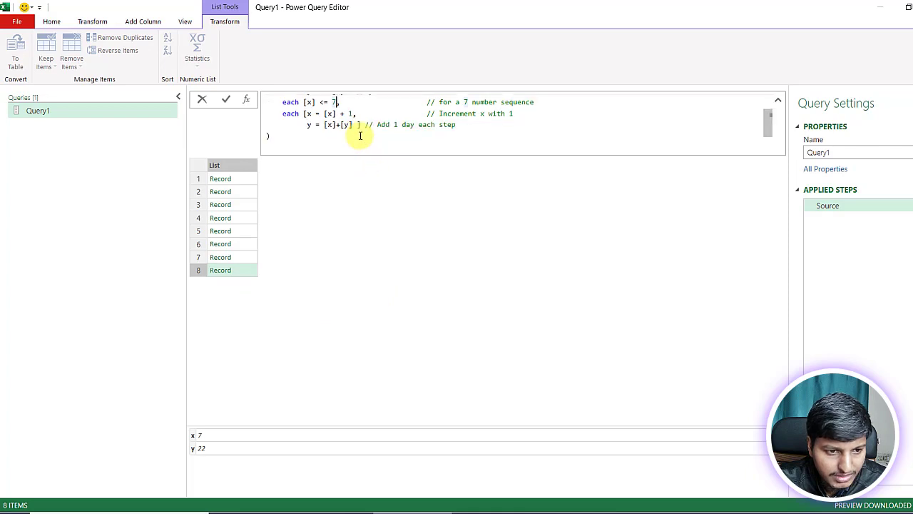
scroll(360, 135, up, 1)
drag(284, 136, 536, 137)
drag(304, 111, 341, 121)
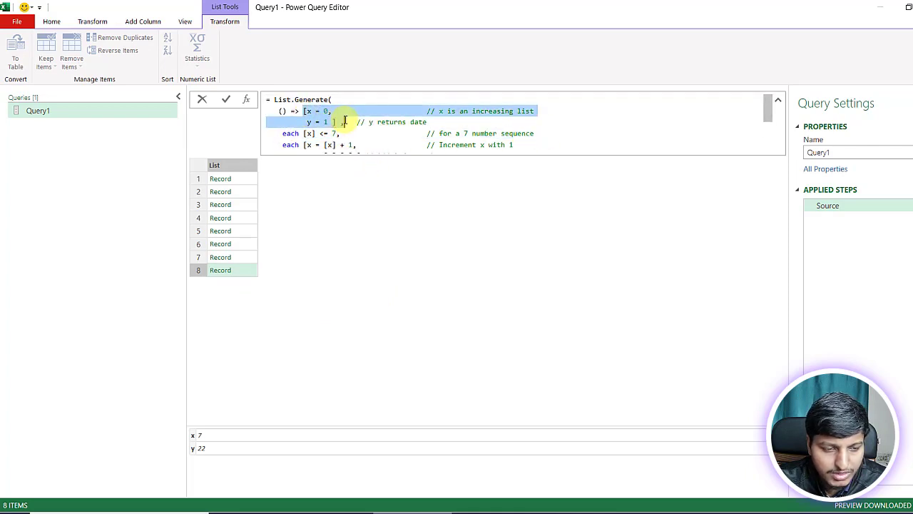
Set the initial value of x to 8 and apply the formula to test the condition
click(327, 111)
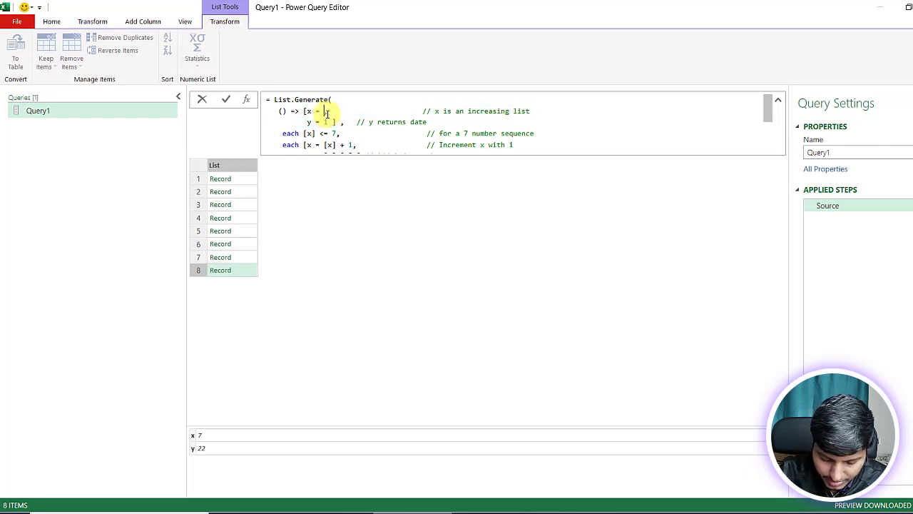
text(8)
click(221, 98)
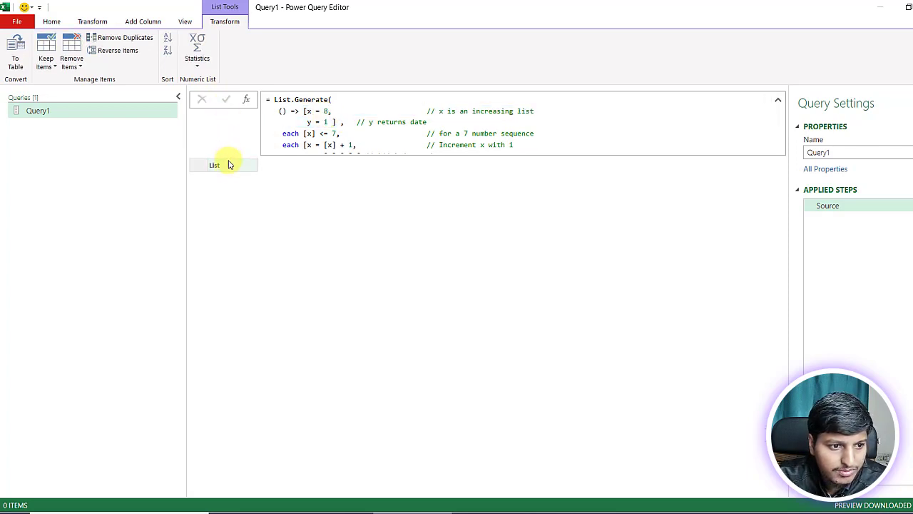
Set the initial value of x to 7, apply the formula and preview the resulting record
click(329, 111)
key(BackSpace)
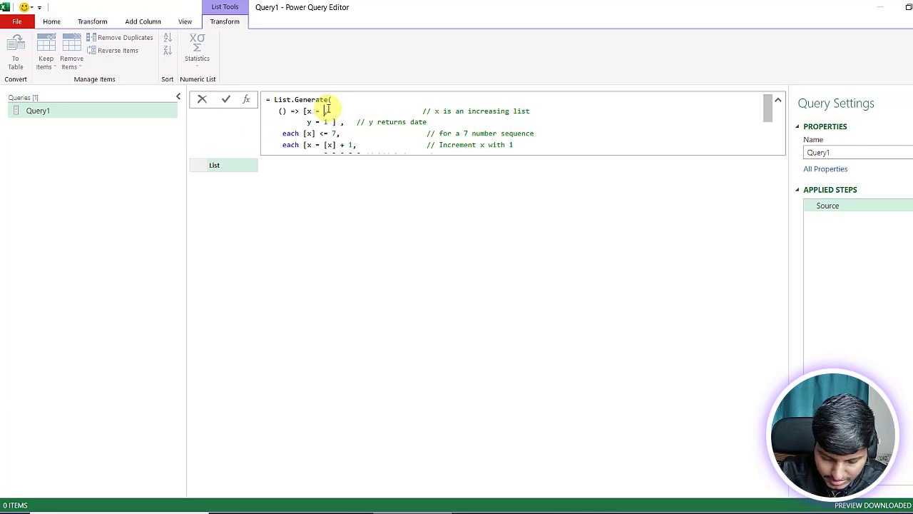
text(7)
click(226, 100)
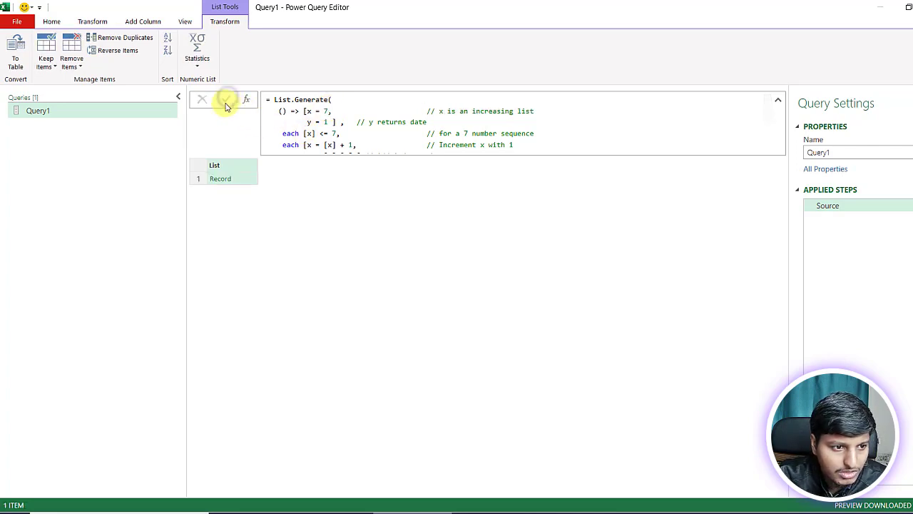
click(239, 178)
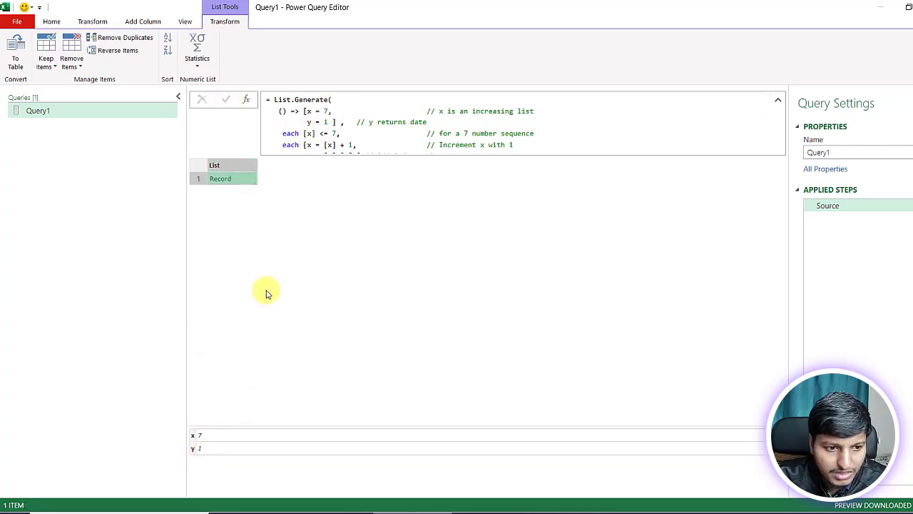
Set the initial value of x to 1 and apply the formula
click(329, 111)
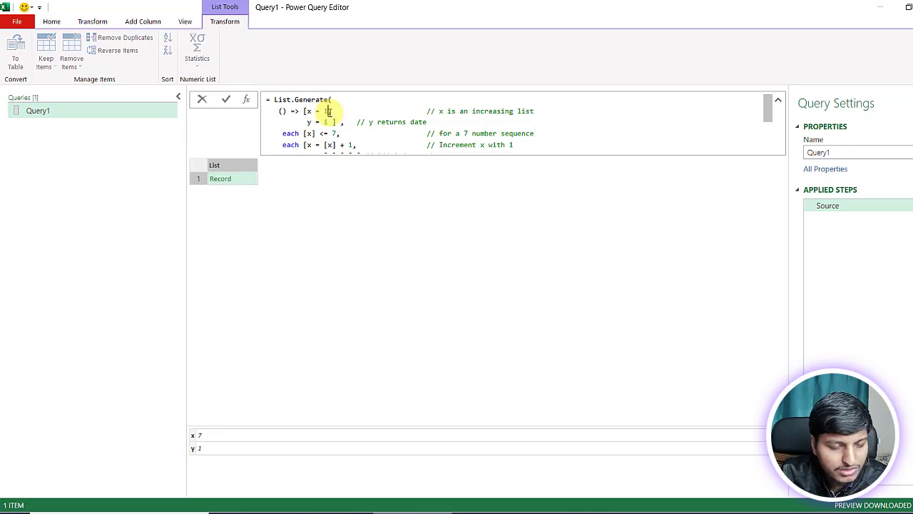
scroll(319, 130, down, 2)
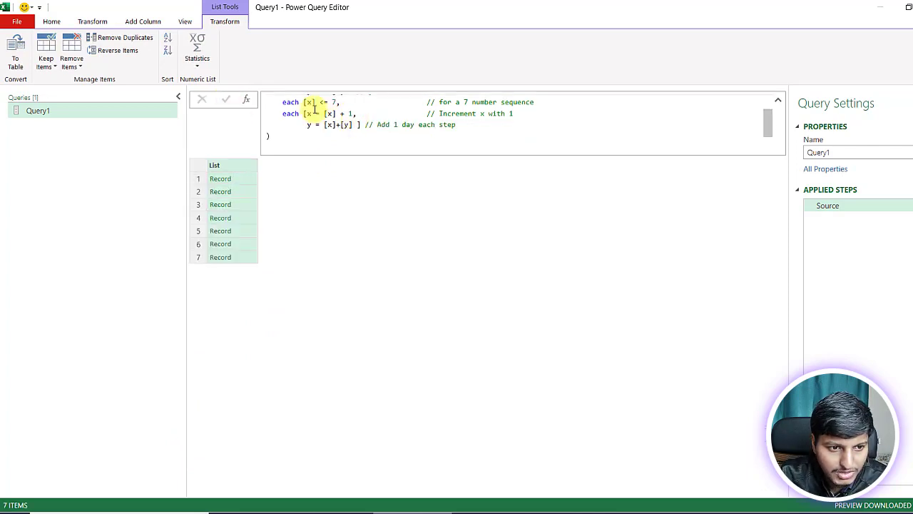
Examine how the next function calculates x and y from the previous record, using the second record's preview
click(305, 107)
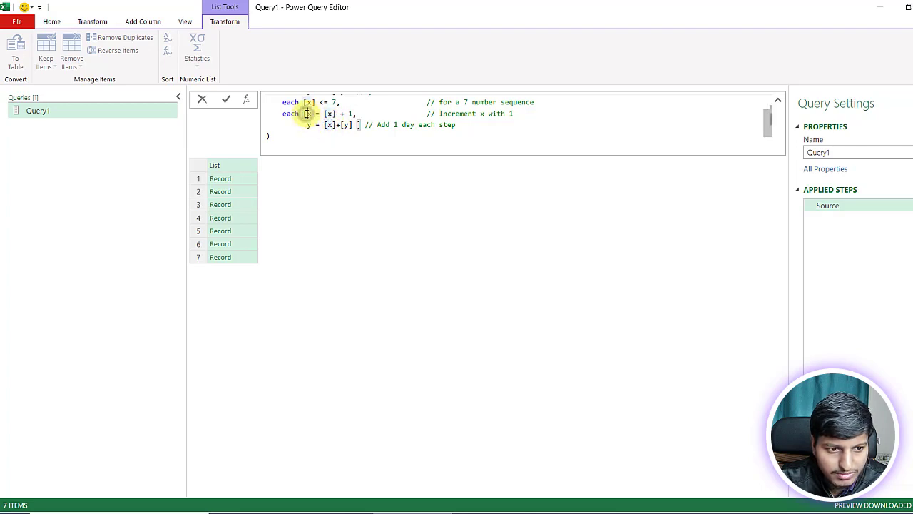
scroll(307, 113, up, 1)
scroll(328, 116, down, 1)
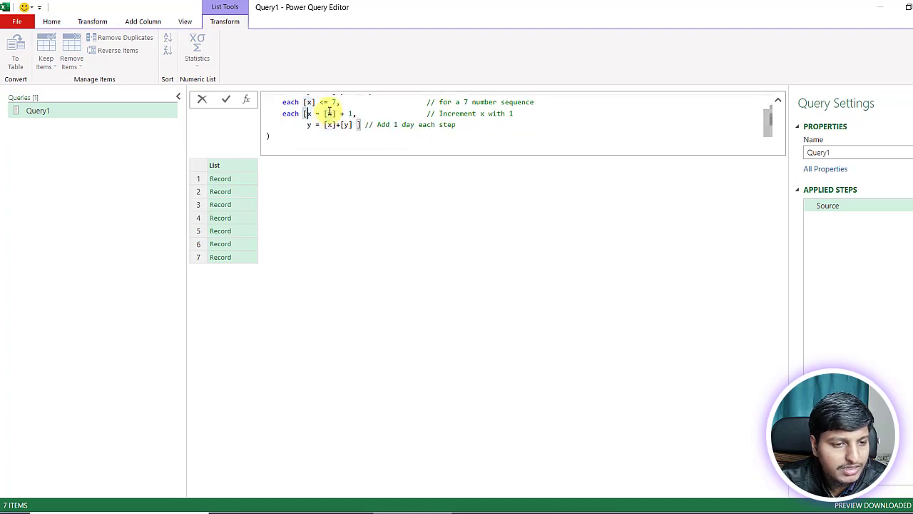
scroll(314, 111, up, 1)
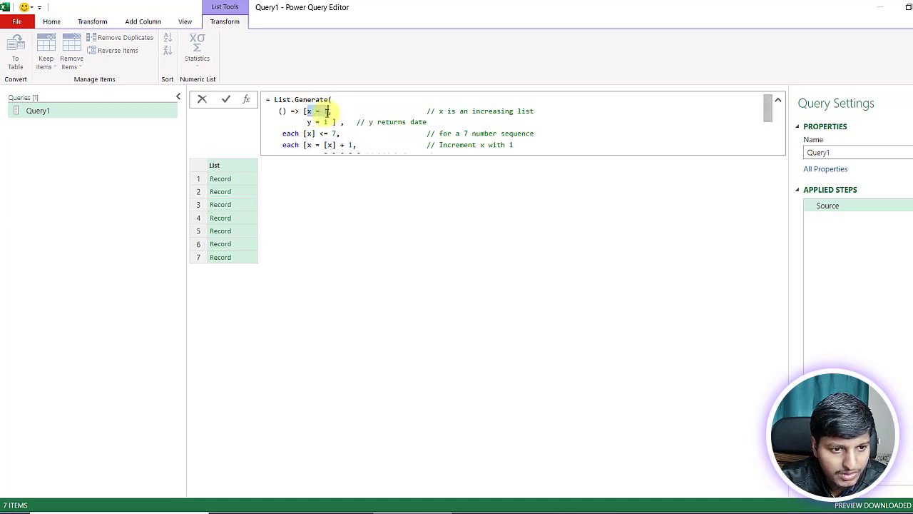
scroll(327, 112, down, 1)
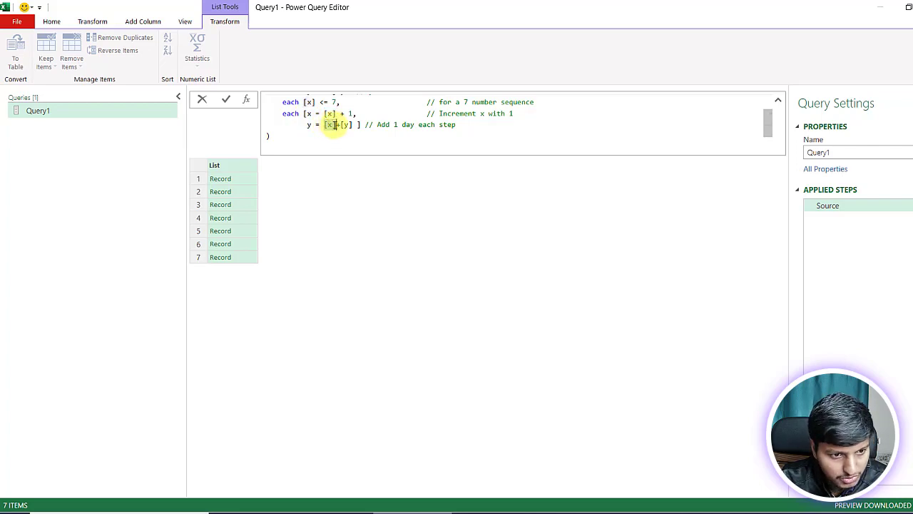
click(246, 191)
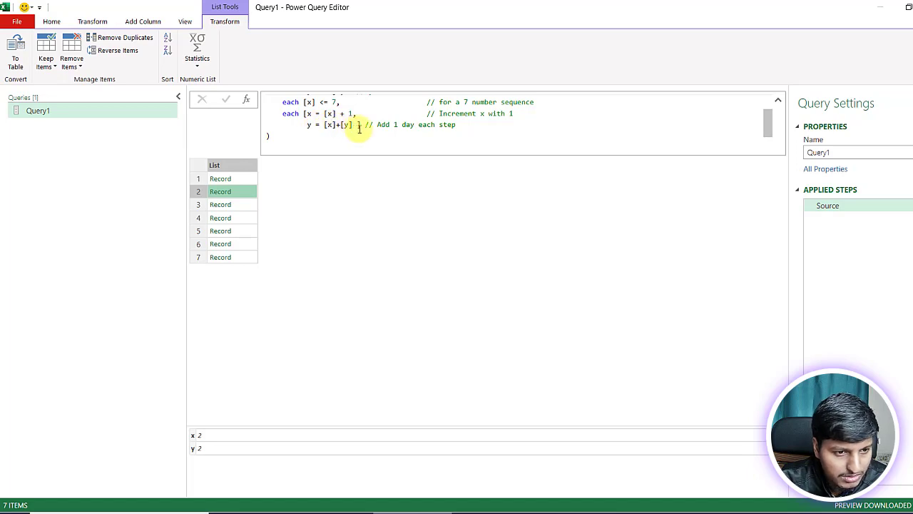
scroll(338, 124, up, 1)
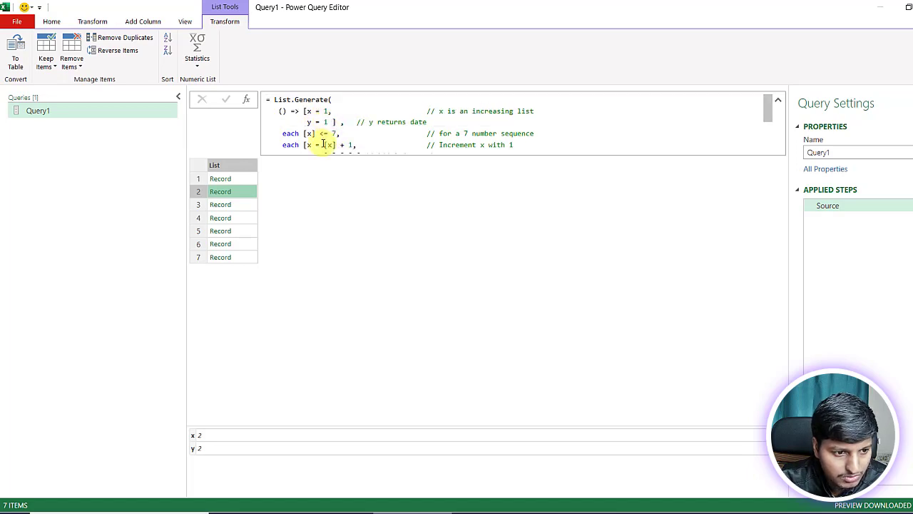
click(211, 449)
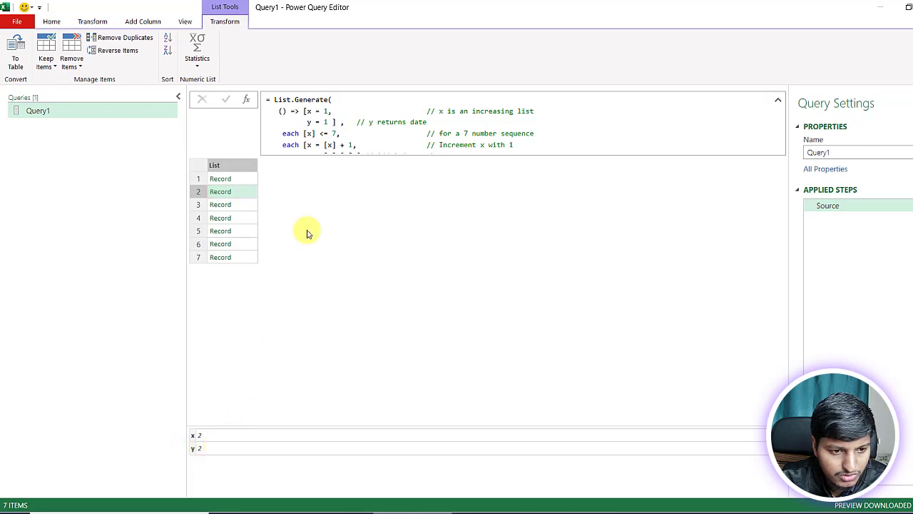
scroll(326, 119, down, 2)
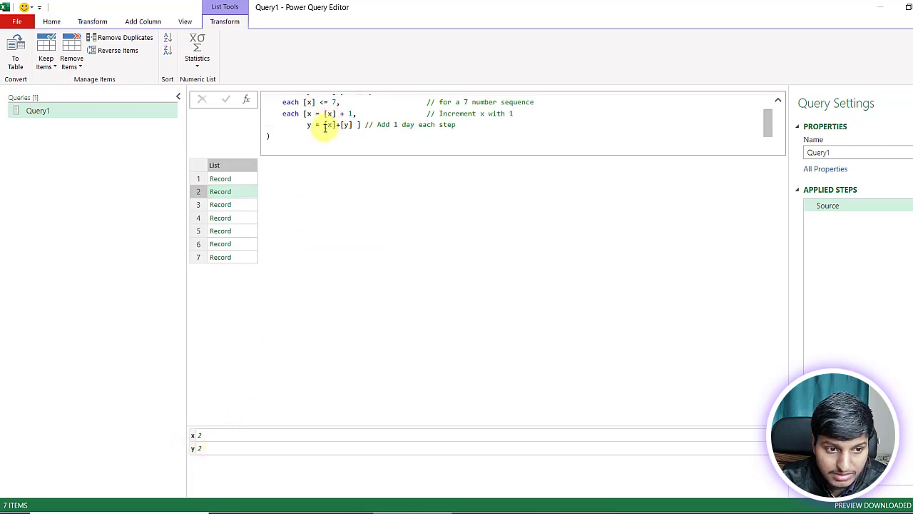
click(319, 115)
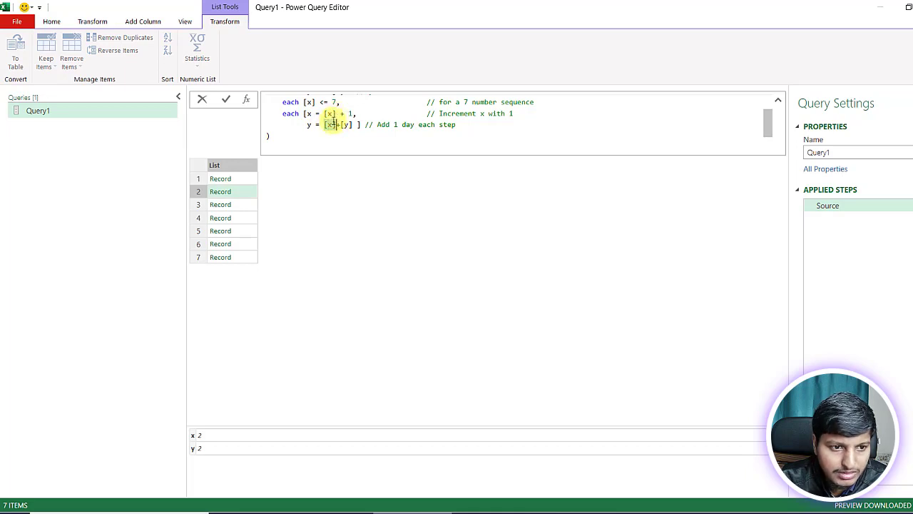
Replace each in the next function with the explicit function parameter (OldRec) =>
drag(283, 114, 302, 116)
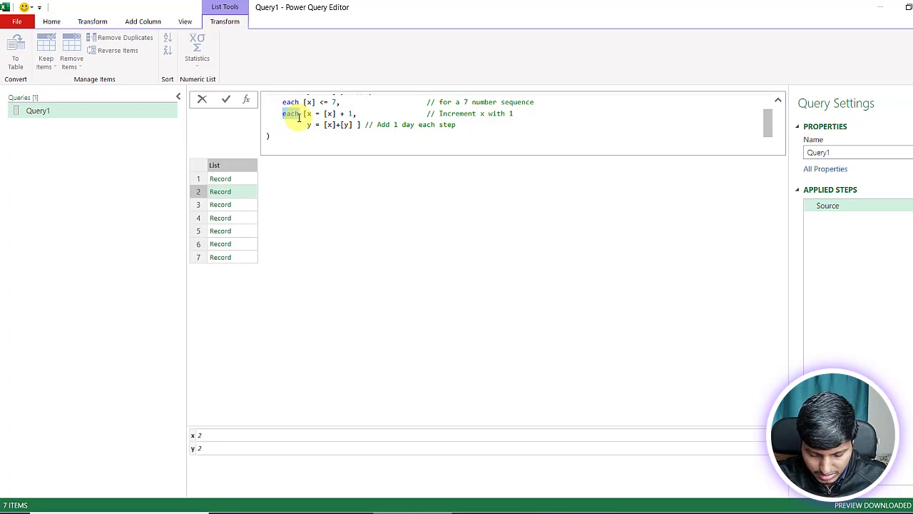
text(()
text(OldRec)
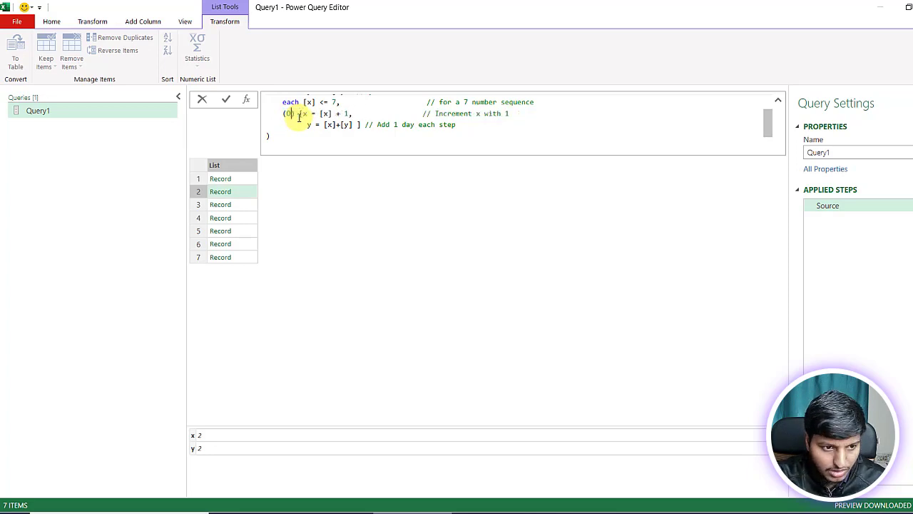
key(Right)
key(Right)
text(=>)
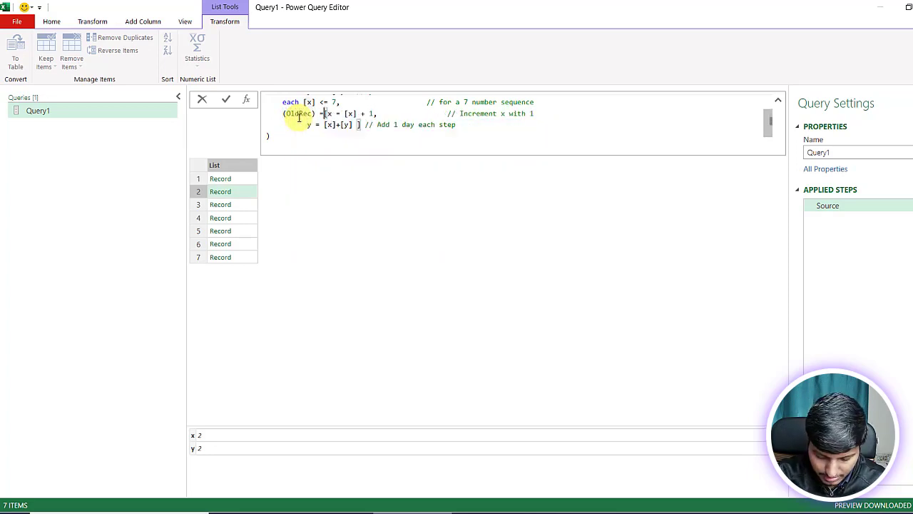
Prefix the [x] reference in the next function's x expression so that it reads OldRec[x] + 1
click(349, 114)
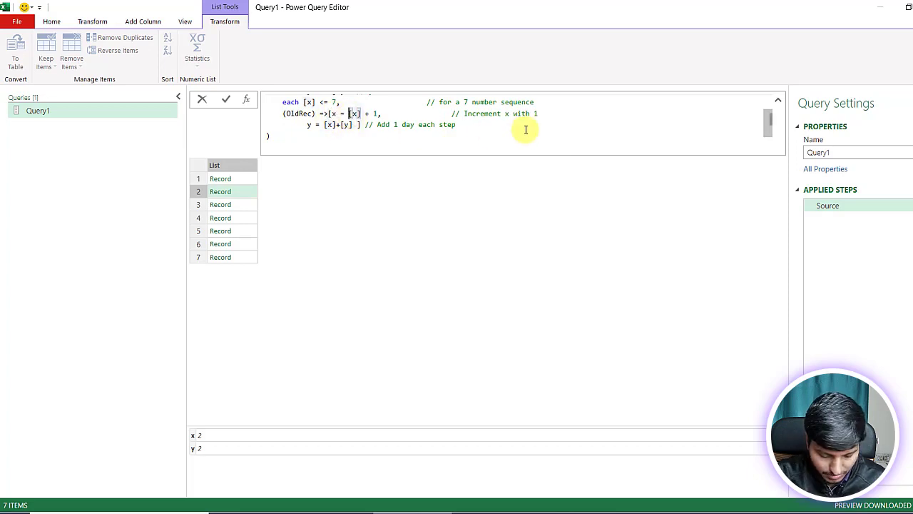
text(OldRe)
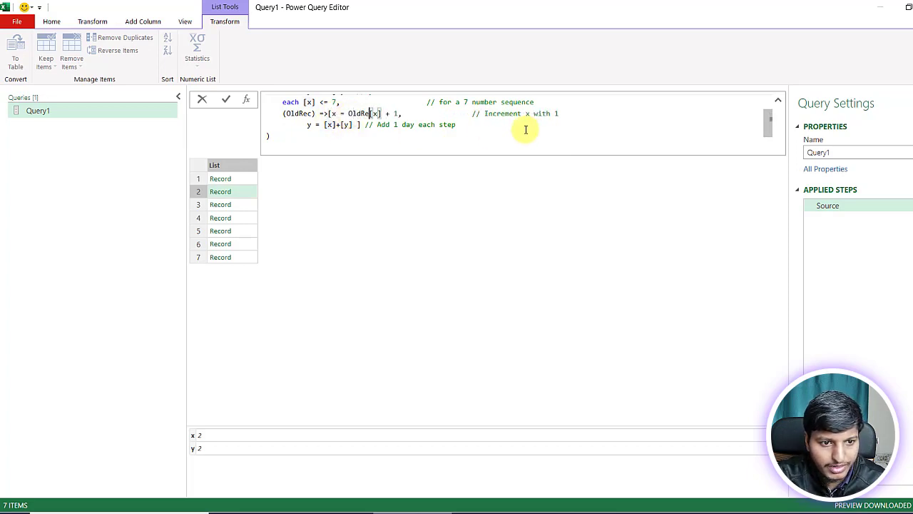
text(c)
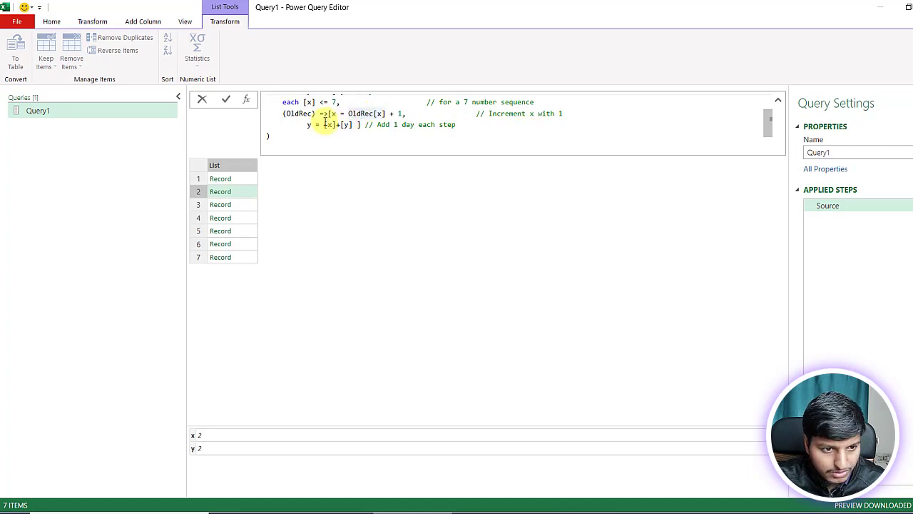
Prefix the field references in the y expression so it reads OldRec[x]+OldRec[y], and apply the formula
text(OldRec)
click(365, 125)
text(OldRec)
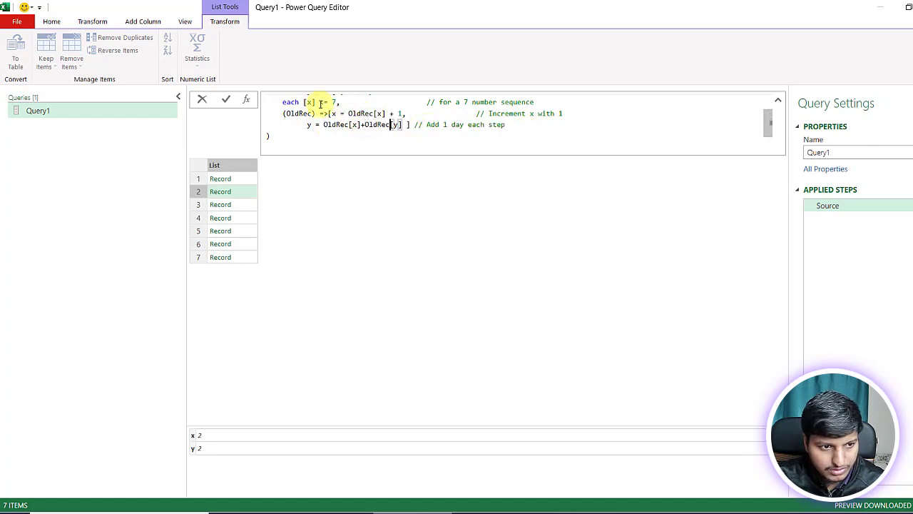
click(225, 98)
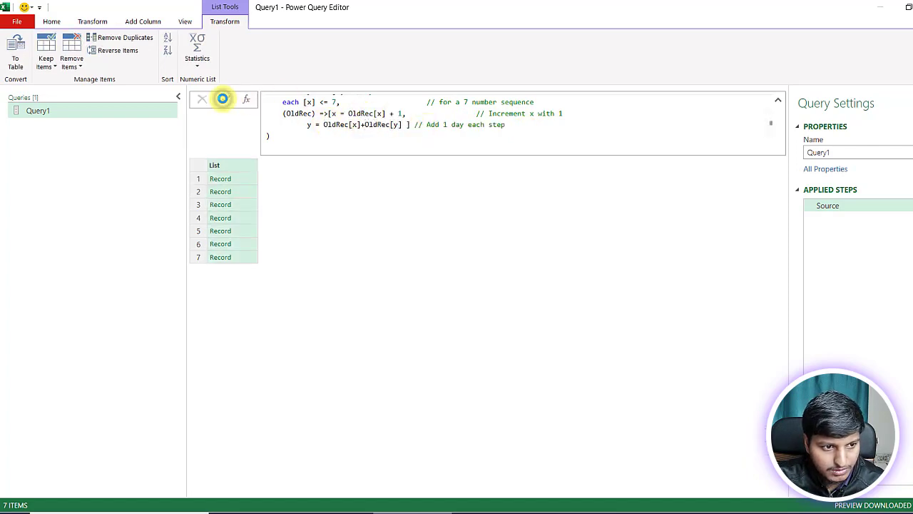
Check the first three records' previews against the OldRec references in the next function's x and y expressions
click(250, 184)
click(250, 193)
click(241, 205)
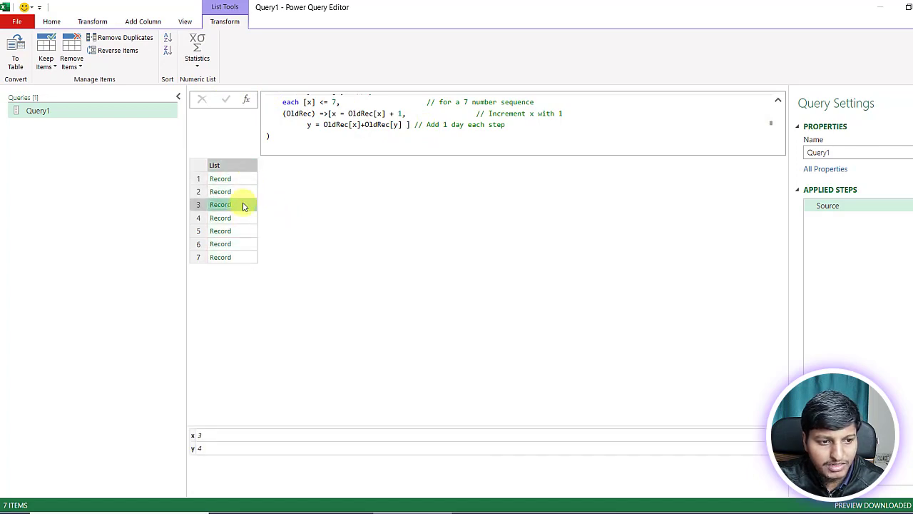
double_click(356, 114)
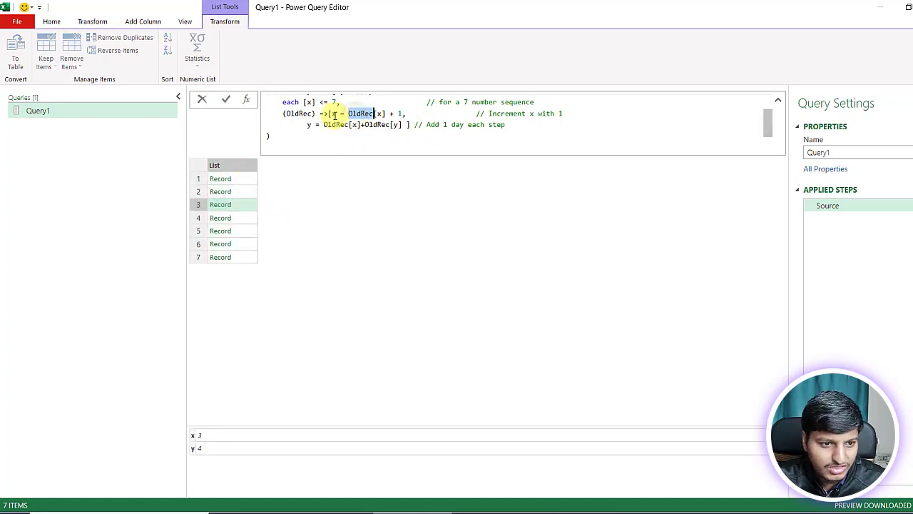
double_click(354, 124)
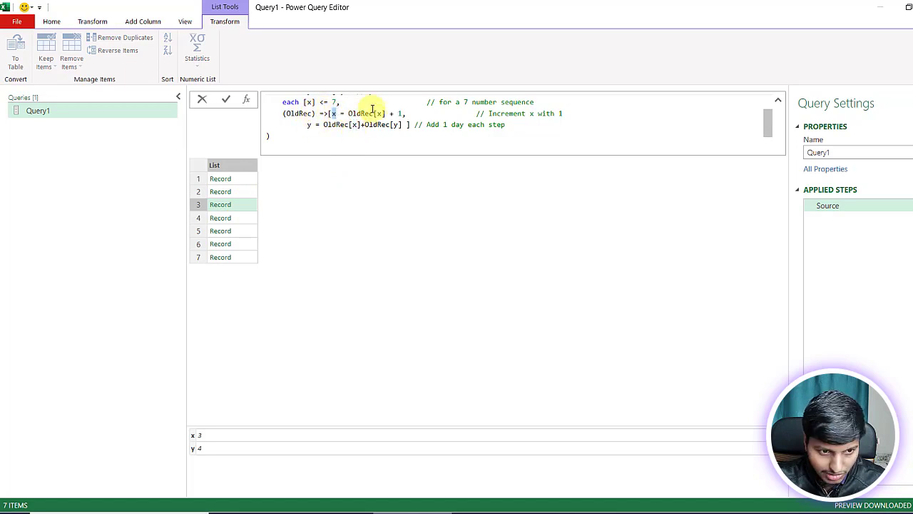
double_click(332, 113)
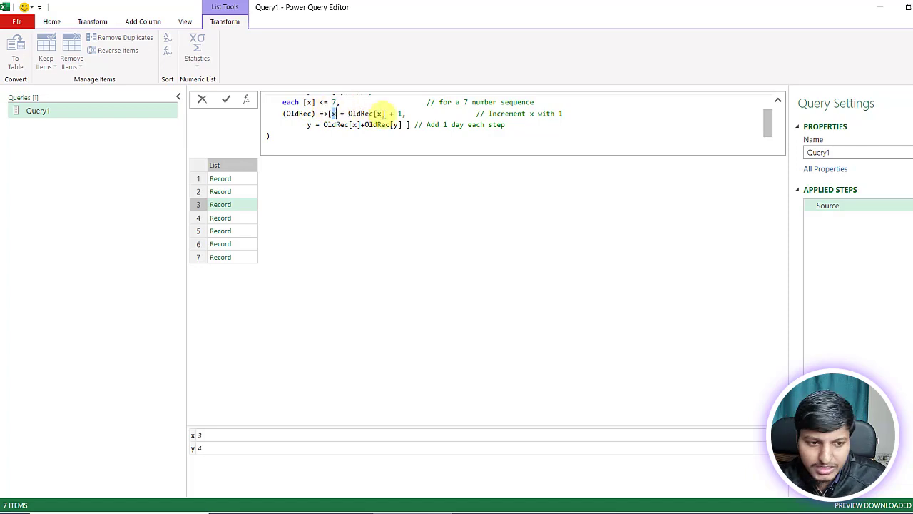
click(779, 104)
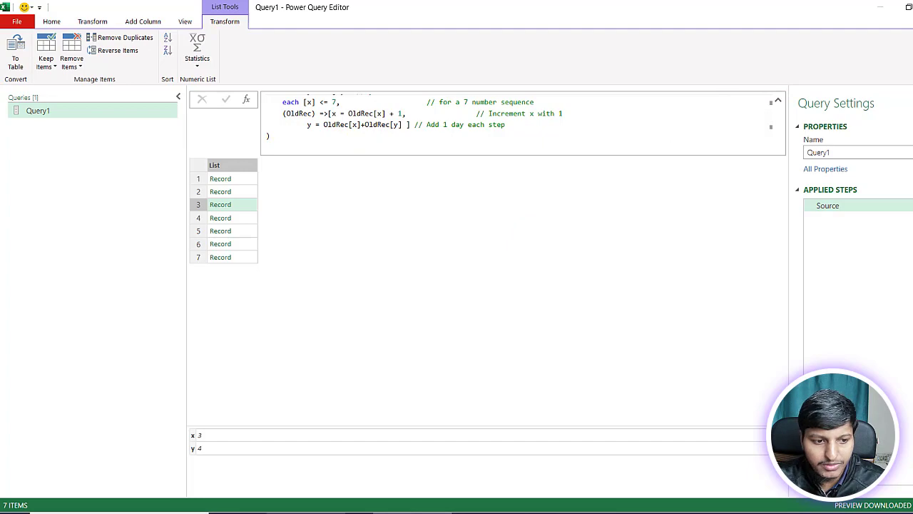
Switch to the browser, open page 1 of the hockey teams list and copy its URL
key(alt+Tab)
click(296, 9)
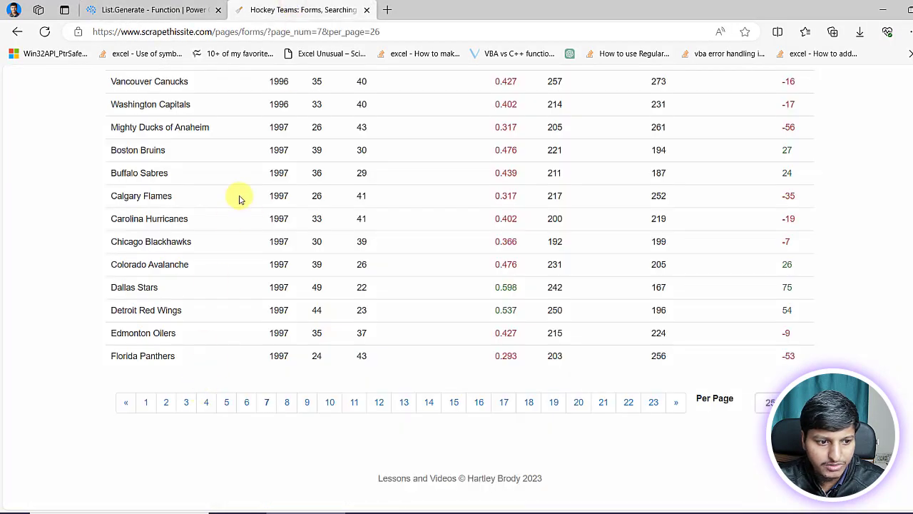
click(321, 37)
click(146, 401)
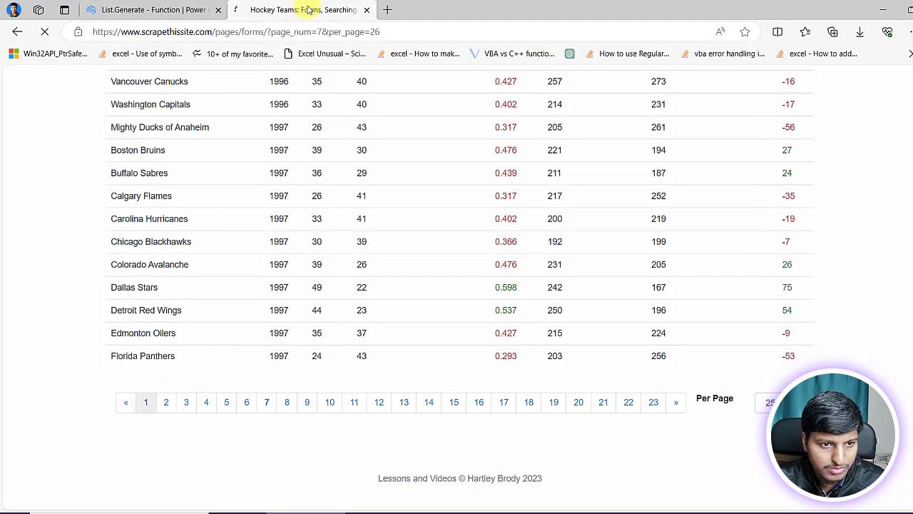
click(351, 31)
right_click(350, 31)
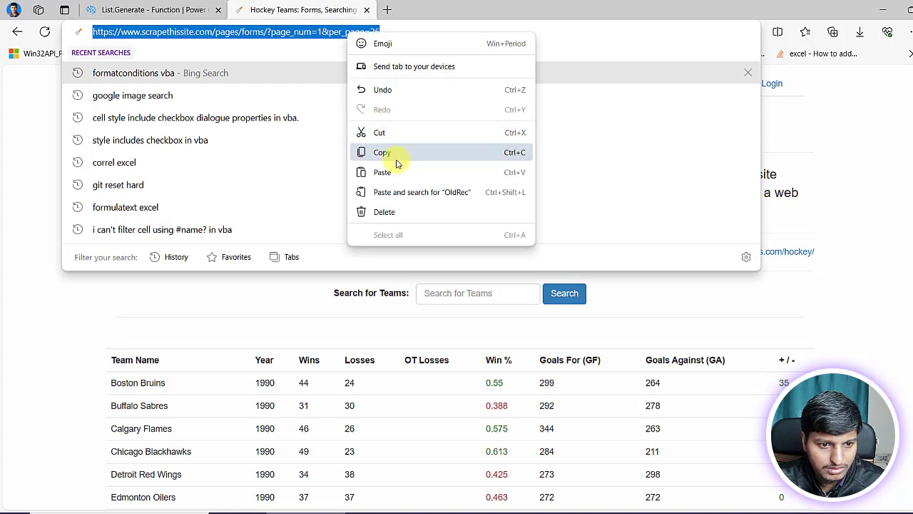
click(398, 162)
Switch back to the Power Query Editor and clear the whole List.Generate formula from Query1
key(alt+Tab)
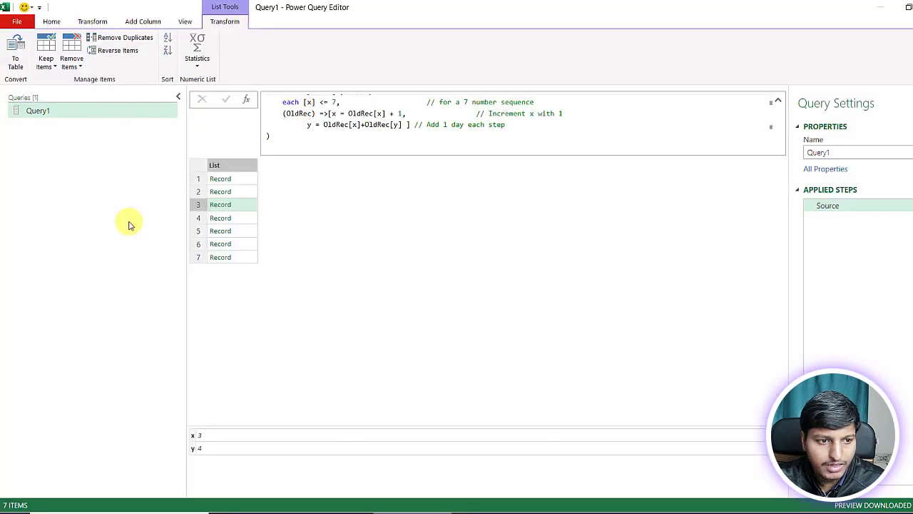
click(334, 146)
key(ctrl+a)
key(Delete)
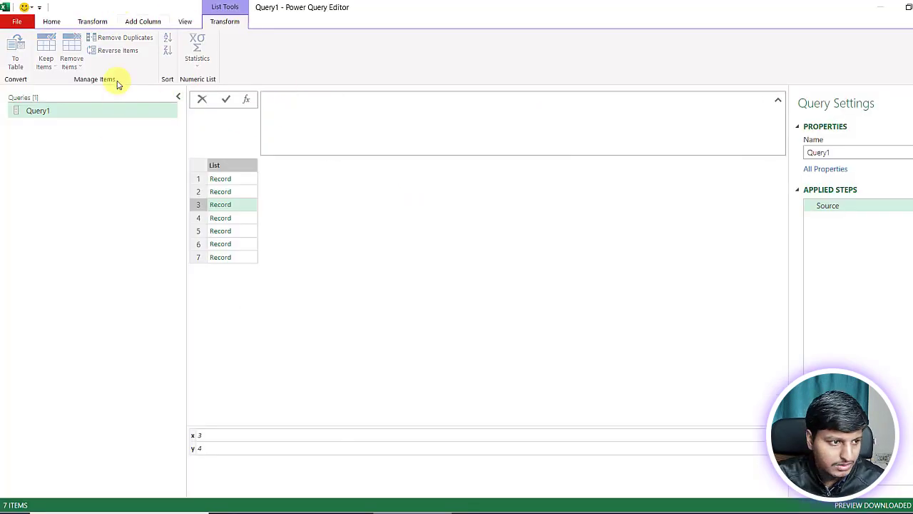
right_click(113, 108)
click(77, 144)
right_click(79, 137)
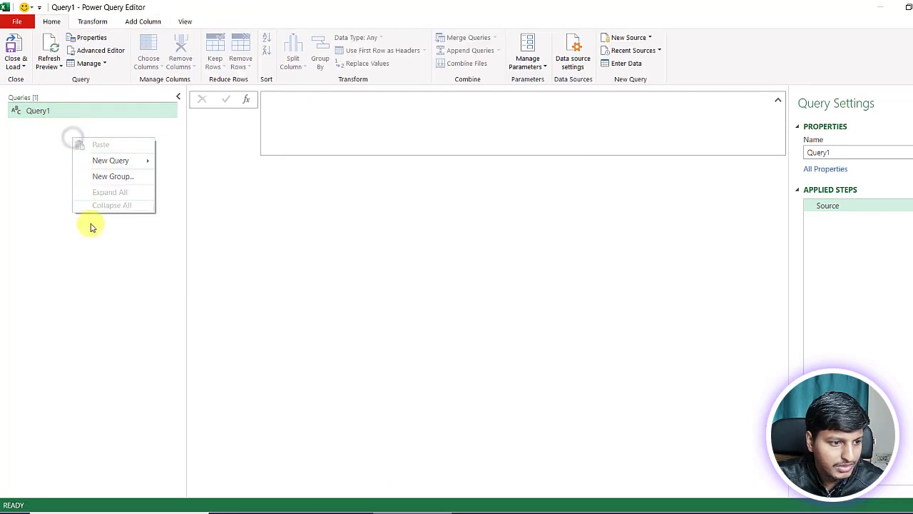
right_click(115, 162)
mouse_move(150, 181)
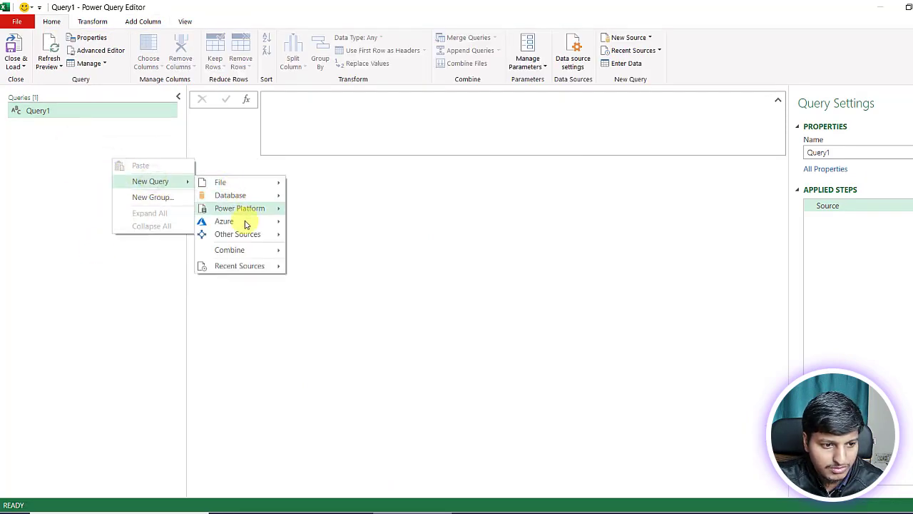
mouse_move(238, 235)
click(336, 235)
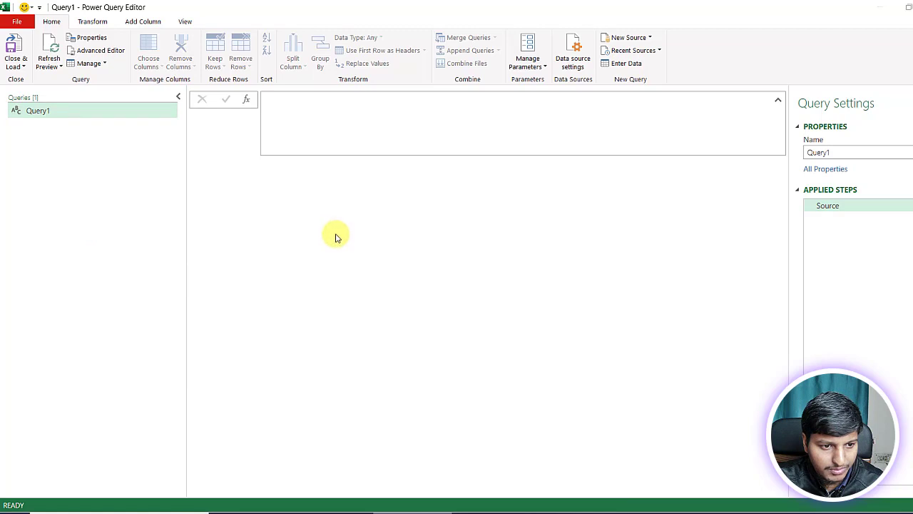
key(ctrl+v)
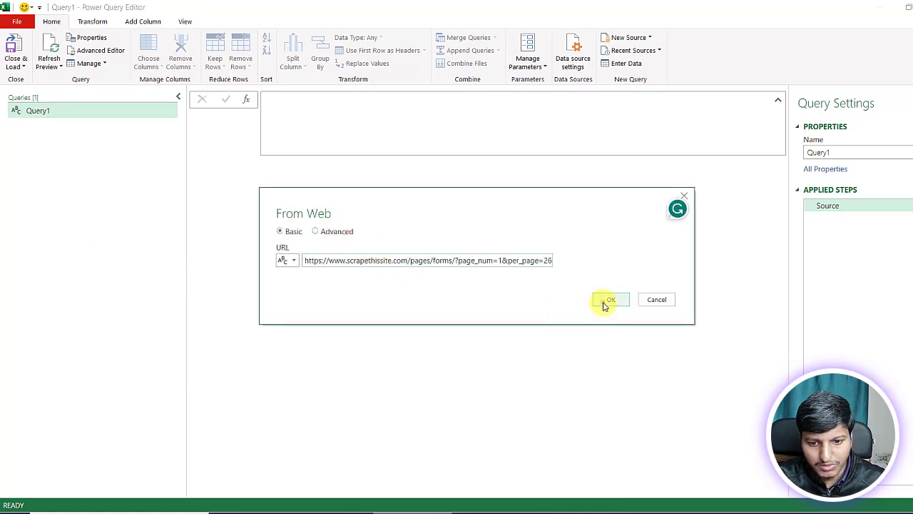
click(605, 302)
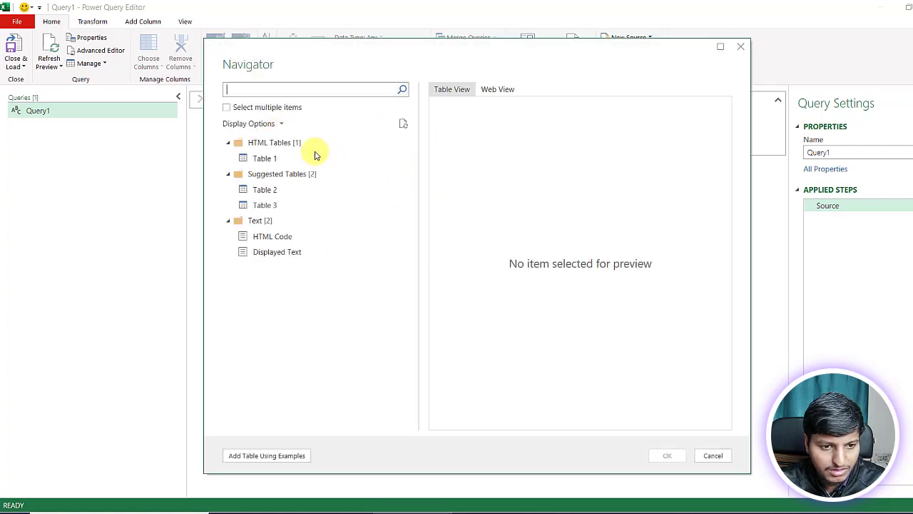
Compare the previews of Tables 1, 2 and 3, and import Table 1 as the new query
click(265, 160)
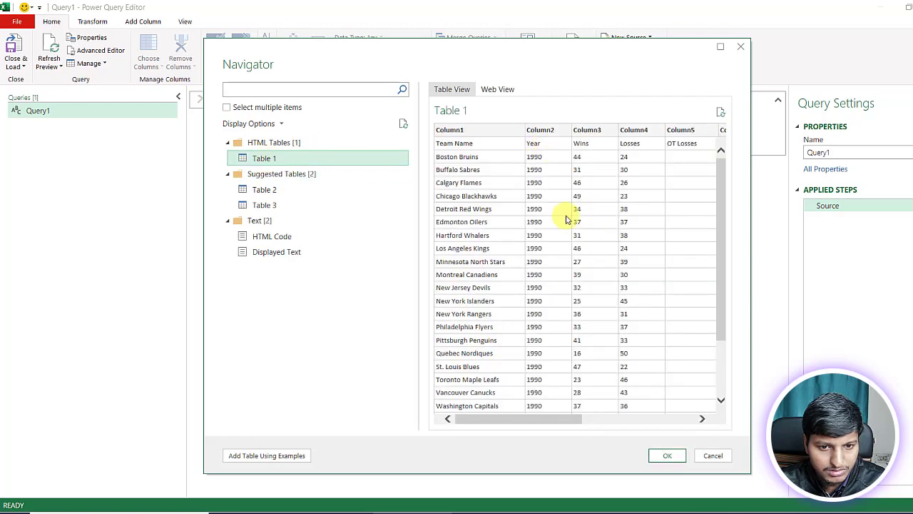
mouse_move(487, 422)
mouse_down()
mouse_move(638, 418)
mouse_move(492, 421)
mouse_up()
click(277, 194)
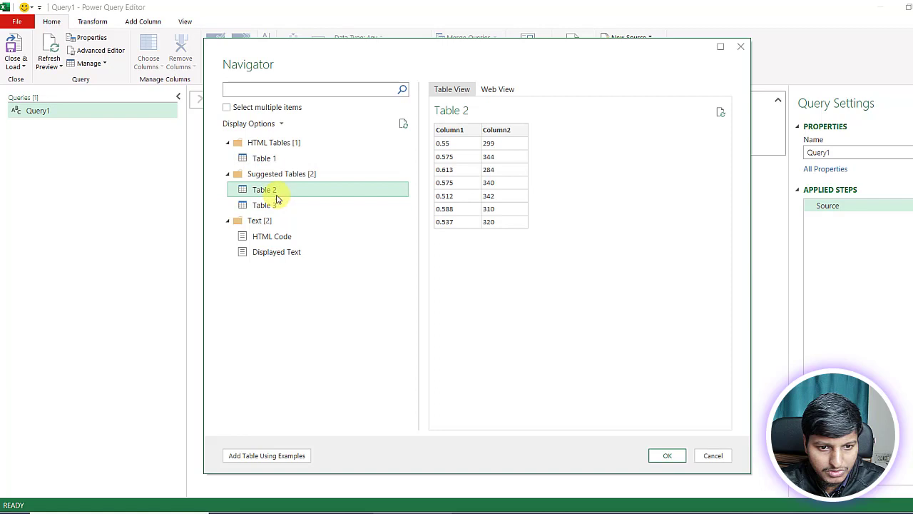
click(267, 207)
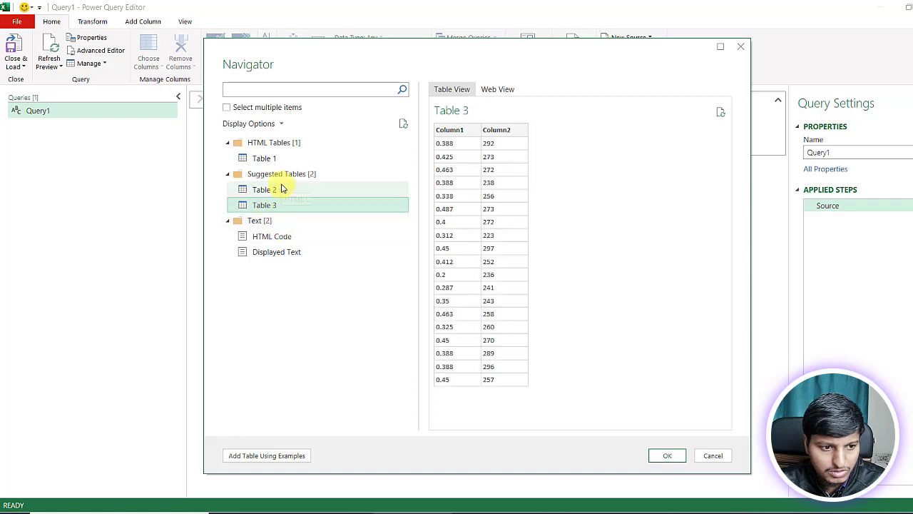
click(266, 158)
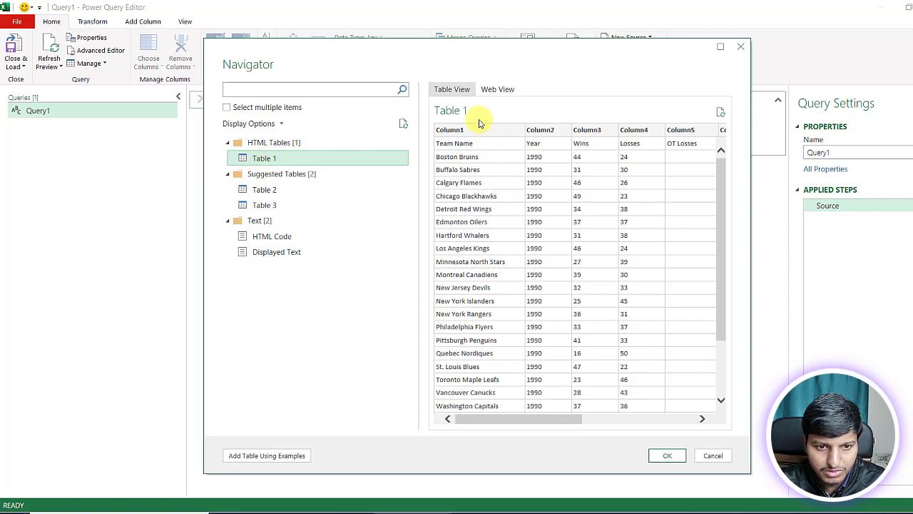
click(667, 455)
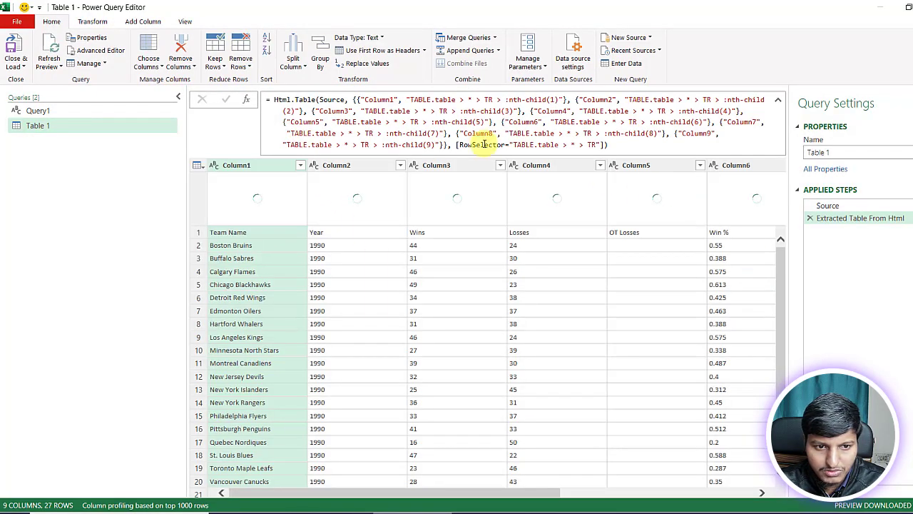
Review the Html.Table formula that extracts the columns of the Table 1 query
drag(354, 99, 608, 147)
click(416, 133)
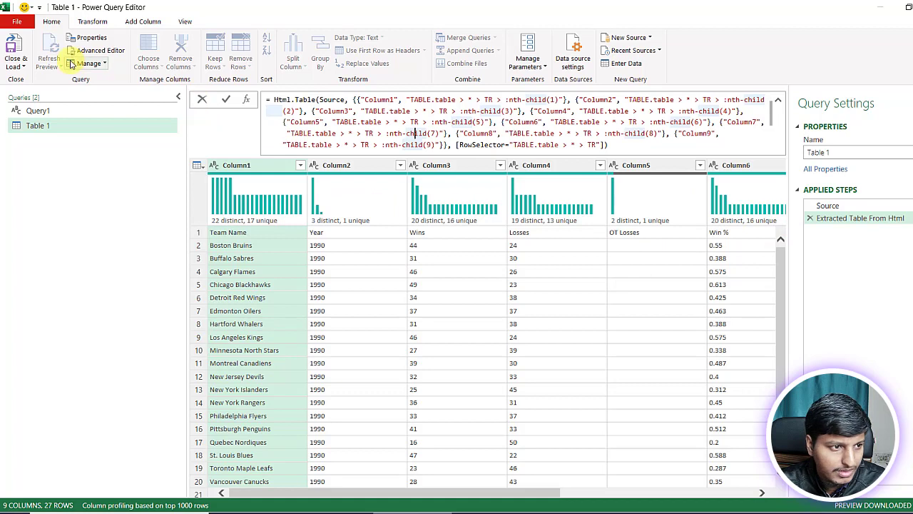
click(15, 64)
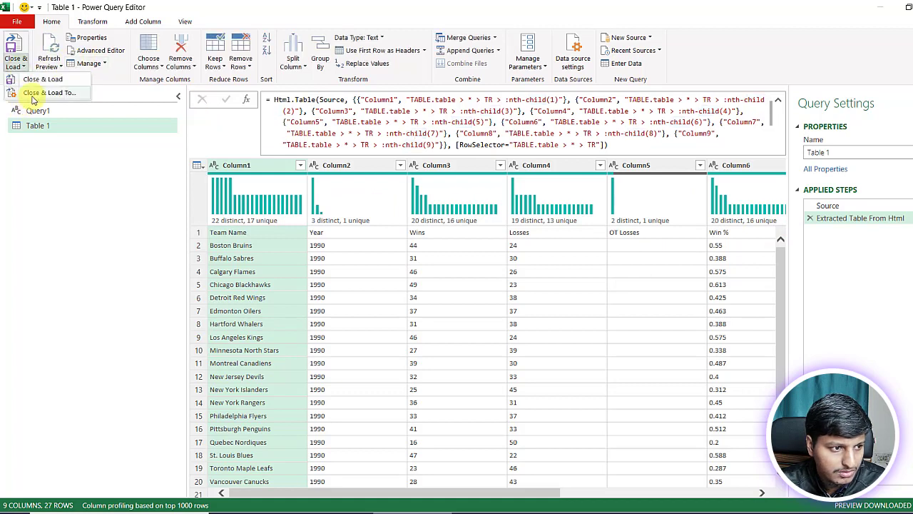
key(Escape)
Promote the first row of Table 1 to column headers
click(89, 21)
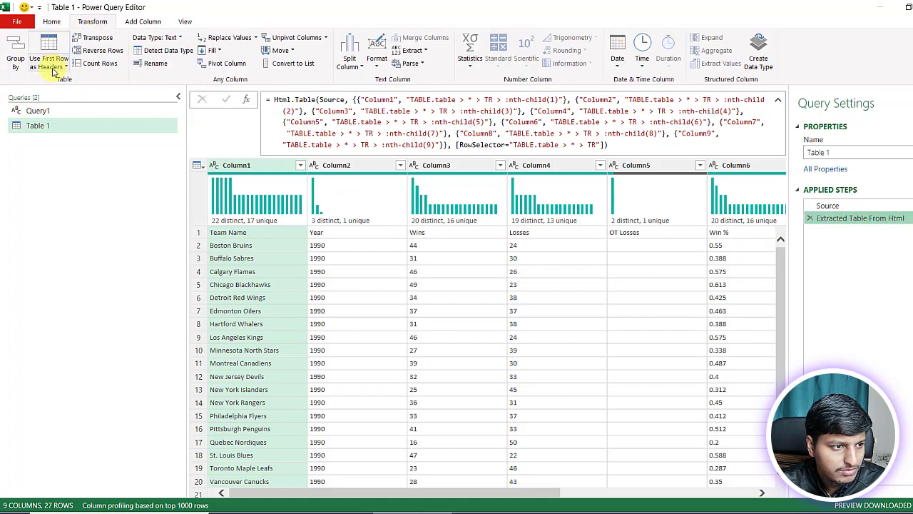
click(52, 72)
click(65, 80)
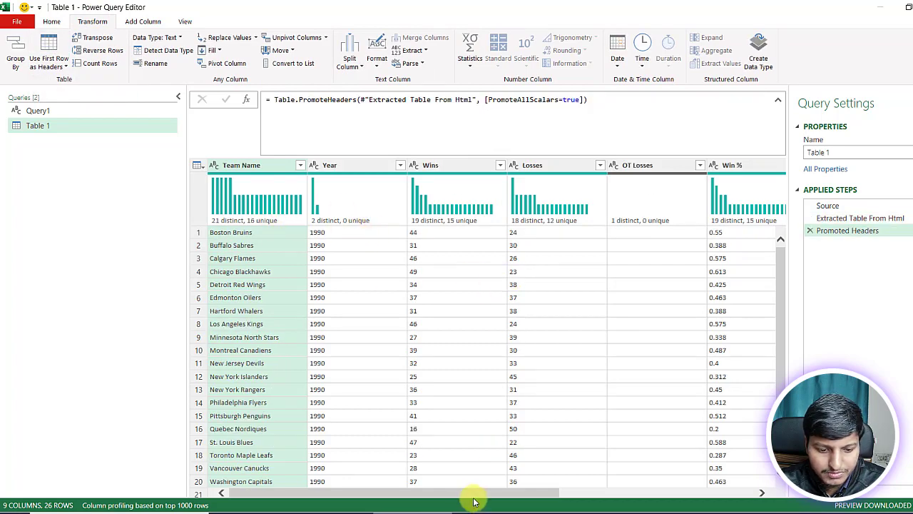
drag(470, 494, 300, 478)
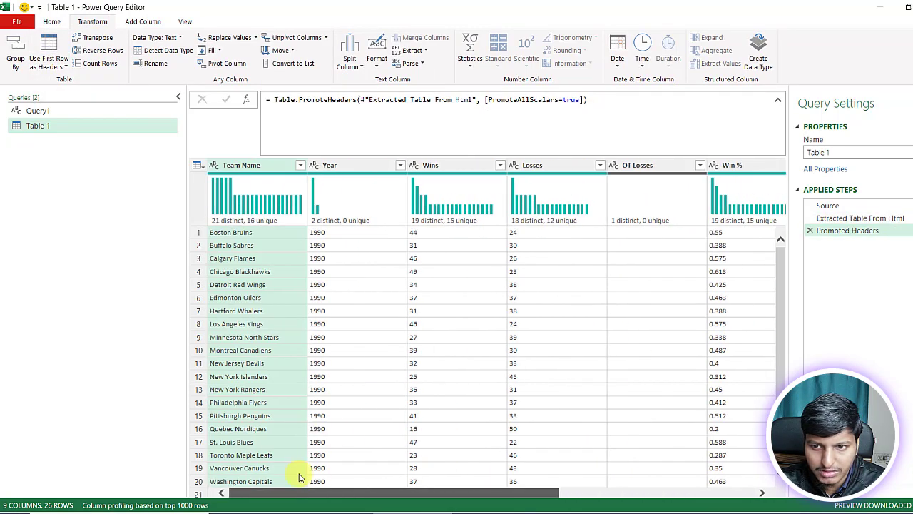
Rename the Table 1 query as fxGetTable
click(866, 150)
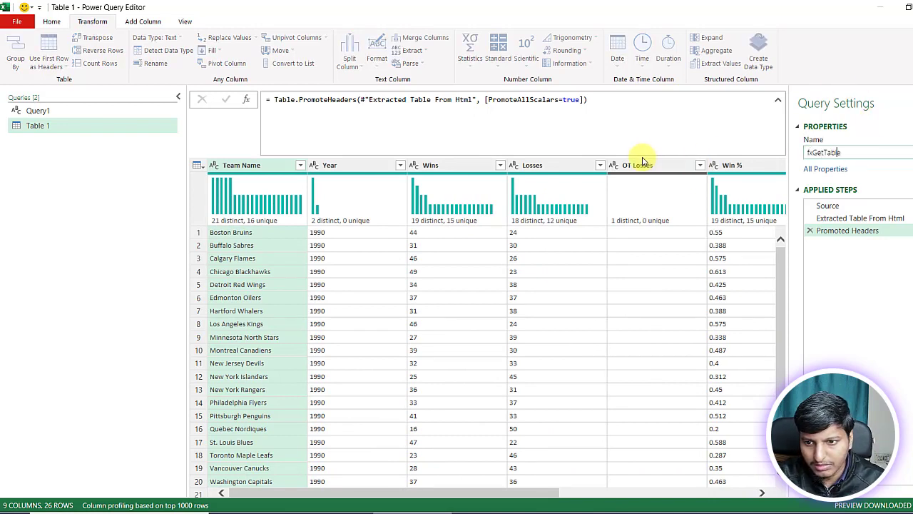
text(fxGetTable)
key(Return)
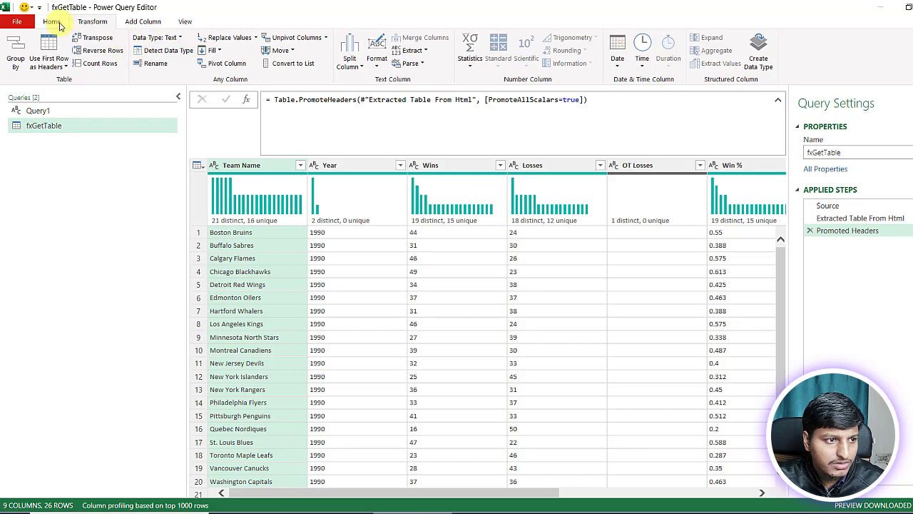
Open fxGetTable's code in the Advanced Editor and add the line URL="", between let and the Source step
click(52, 21)
click(96, 50)
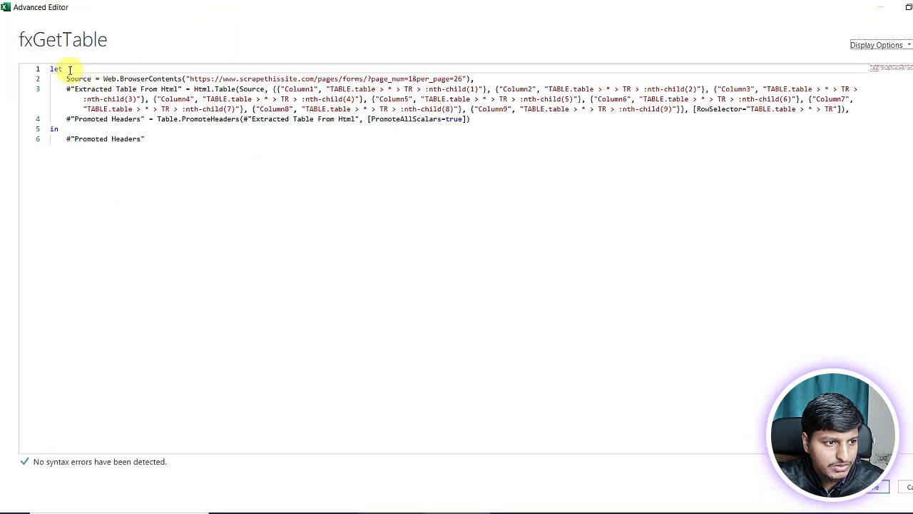
click(69, 69)
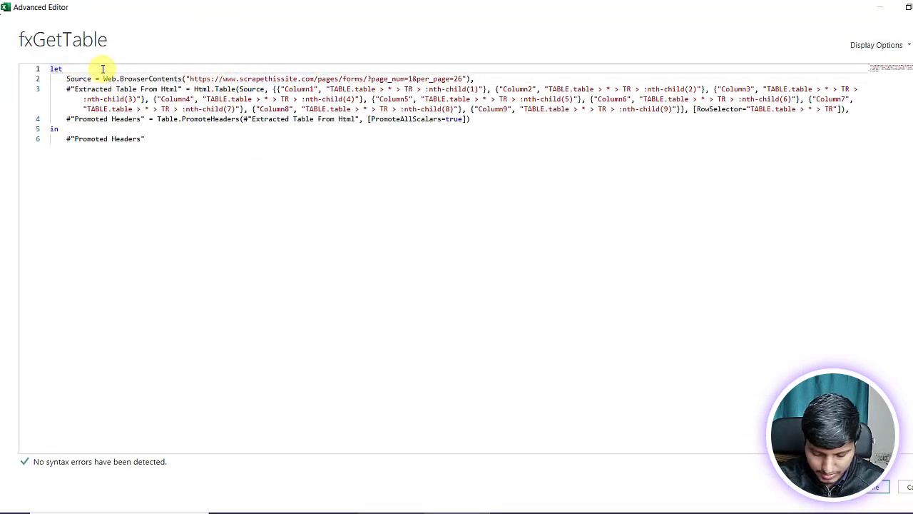
key(Return)
text(url)
key(BackSpace)
key(BackSpace)
key(BackSpace)
text(URL)
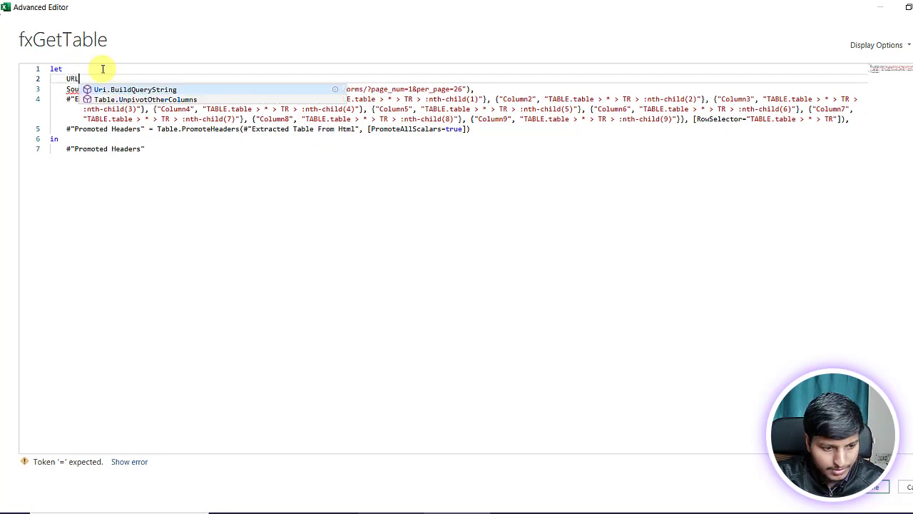
text(="")
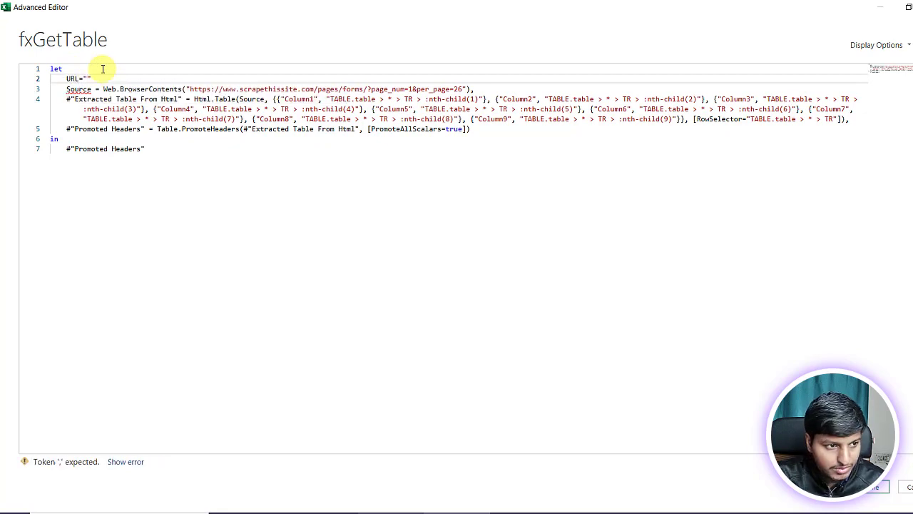
text(,)
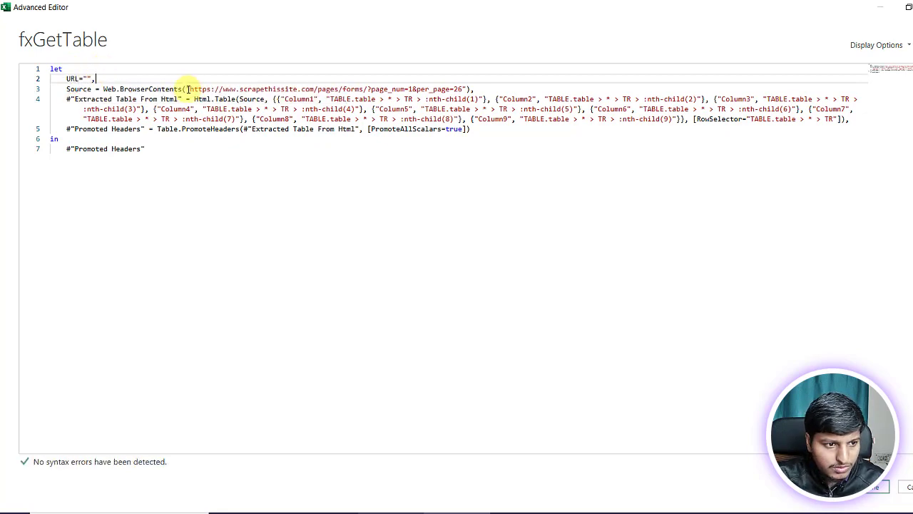
drag(185, 89, 466, 90)
key(BackSpace)
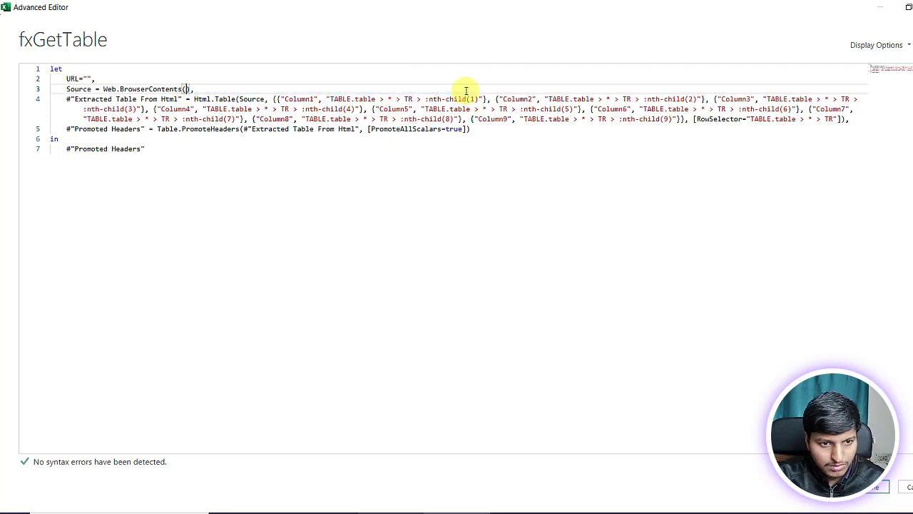
text(URL)
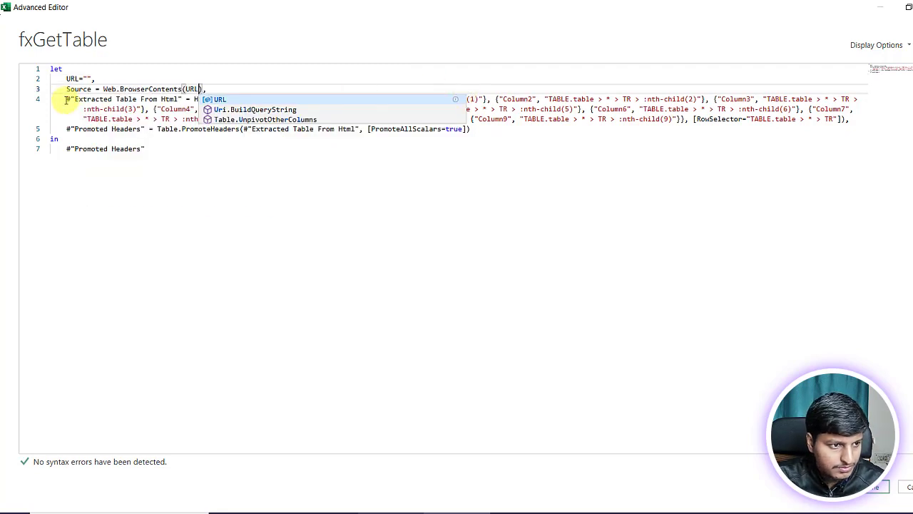
click(90, 78)
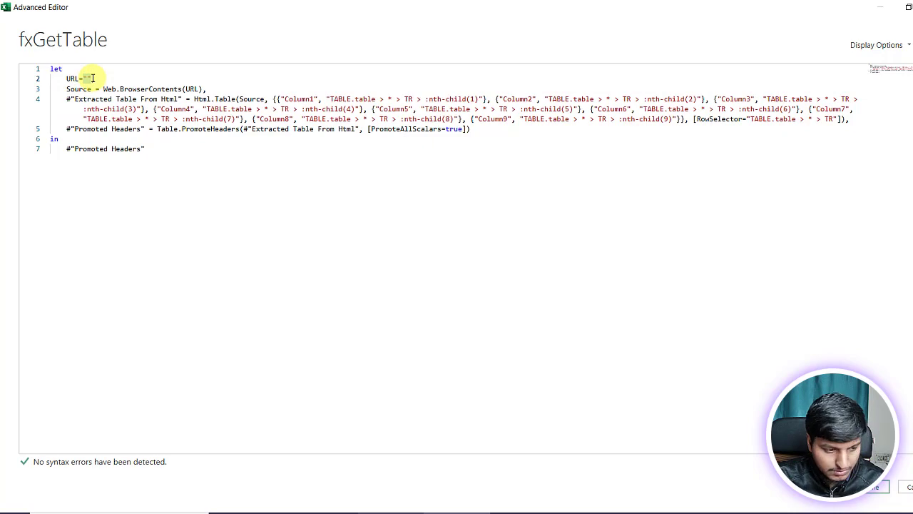
text(https://www.scrapethissite.com/pages/forms/?page_num=1&per_page=100)
click(872, 487)
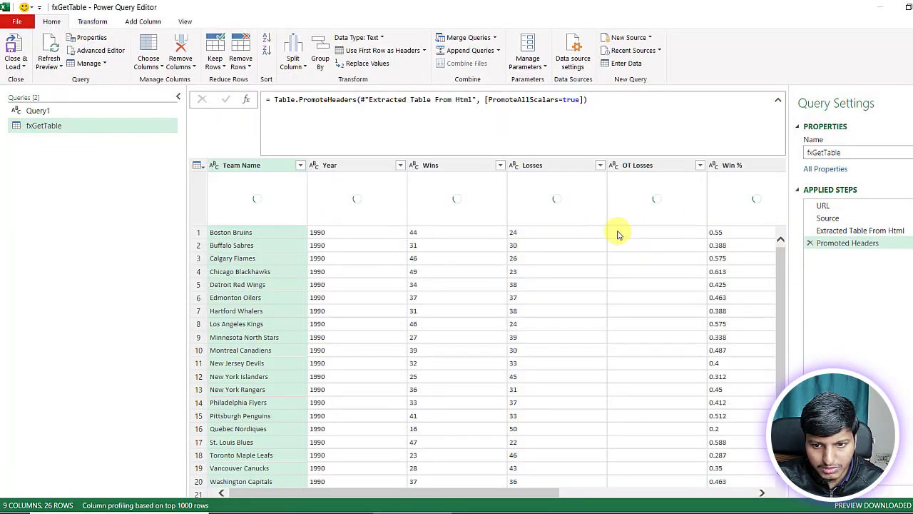
Add the function header (URL as text) as table=> above let in fxGetTable's code, rename the inner URL variable to URL2, and apply
click(96, 51)
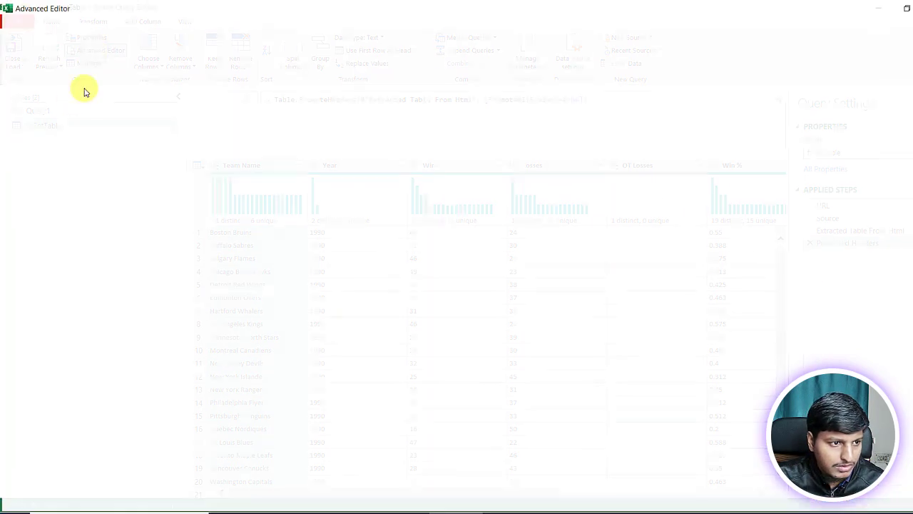
click(59, 69)
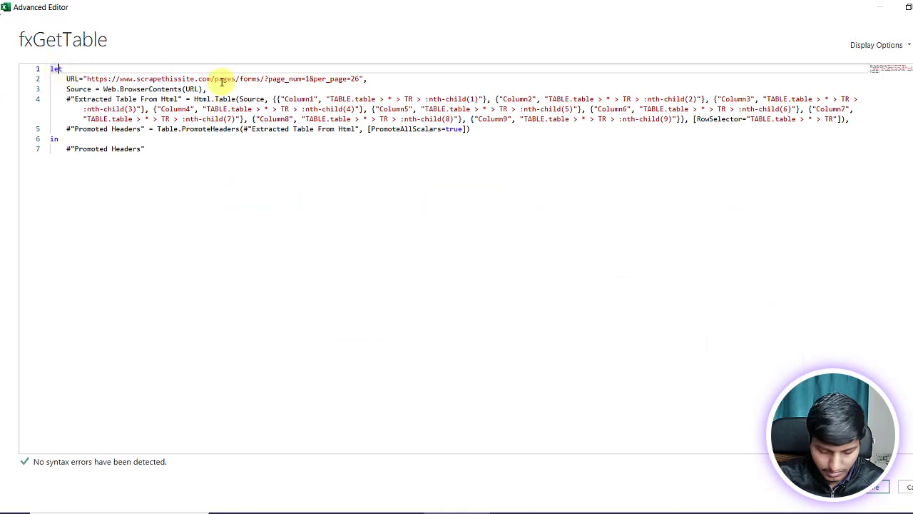
key(Return)
key(Up)
text(()
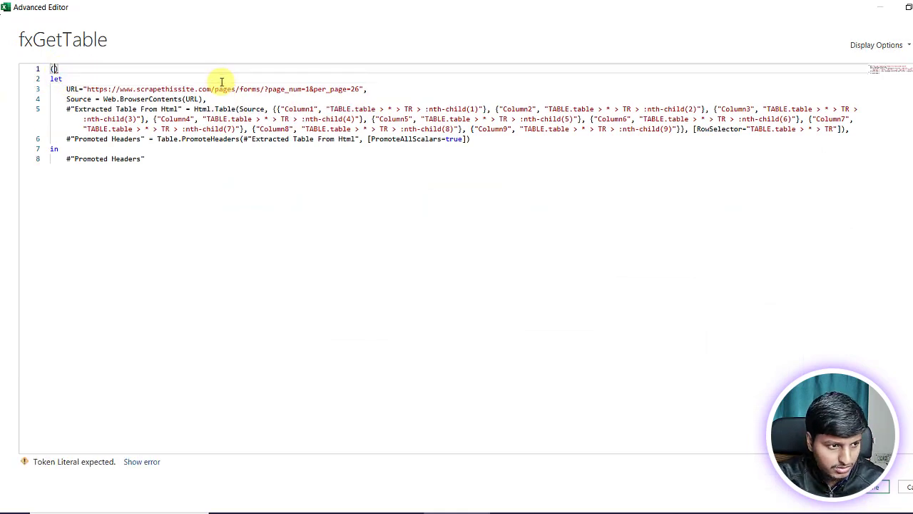
text(URL as te)
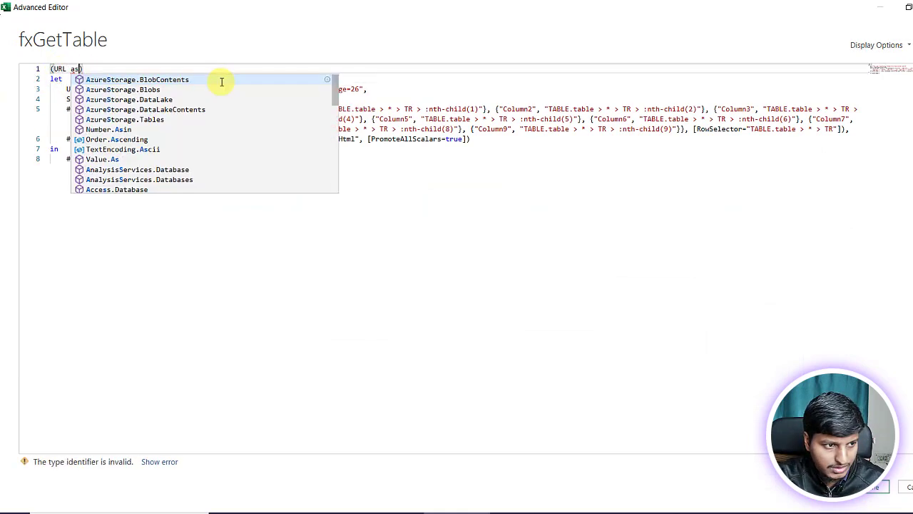
text(xt) as)
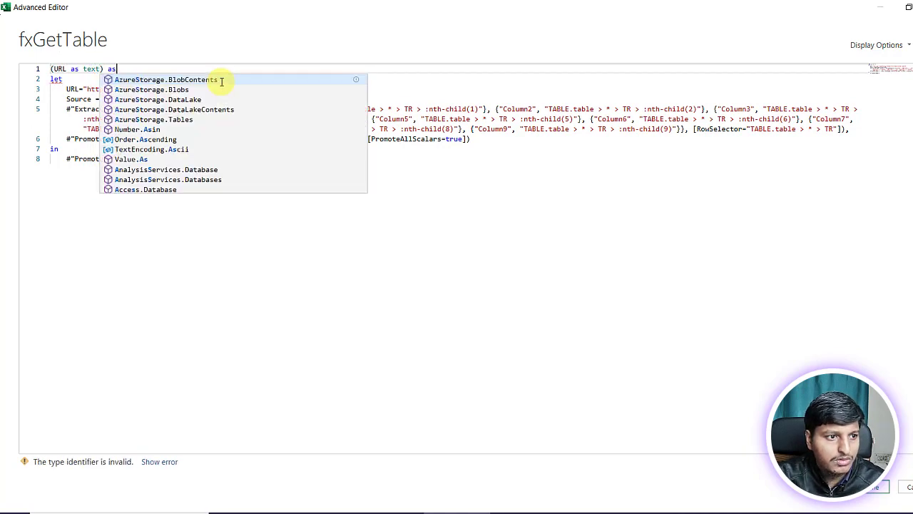
text( table=>)
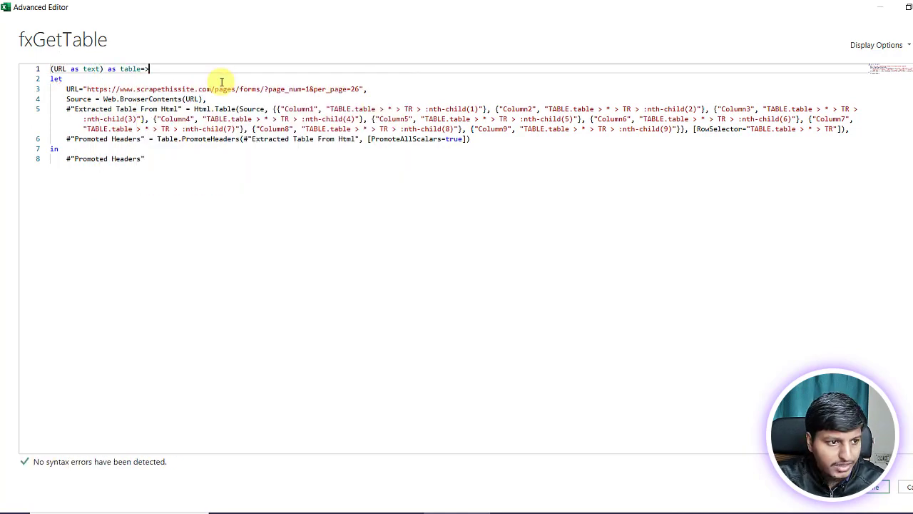
click(75, 89)
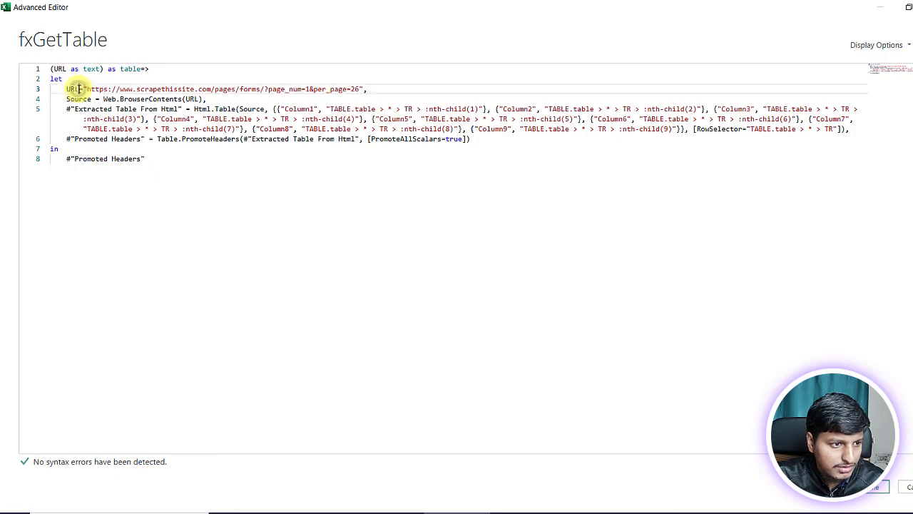
click(872, 486)
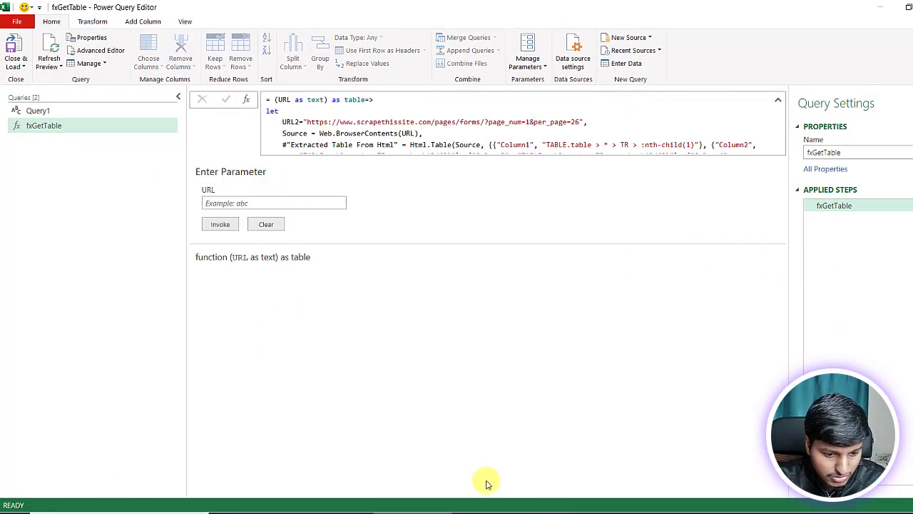
Switch to the browser, open page 14 of the hockey teams table and copy its web address
key(alt+Tab)
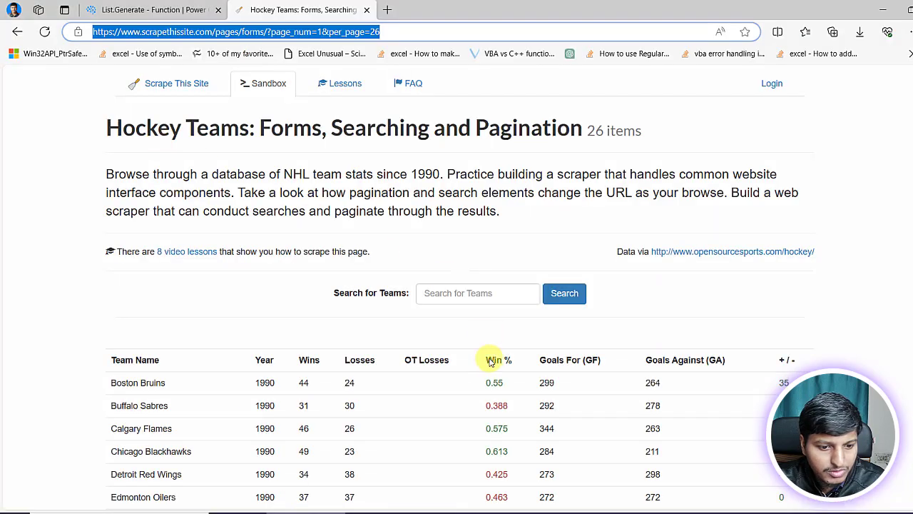
scroll(481, 371, down, 10)
click(419, 402)
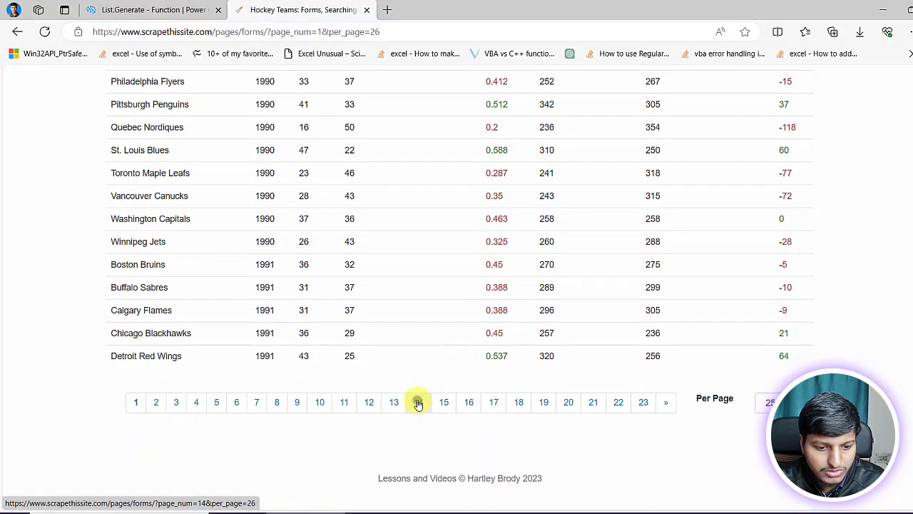
click(403, 30)
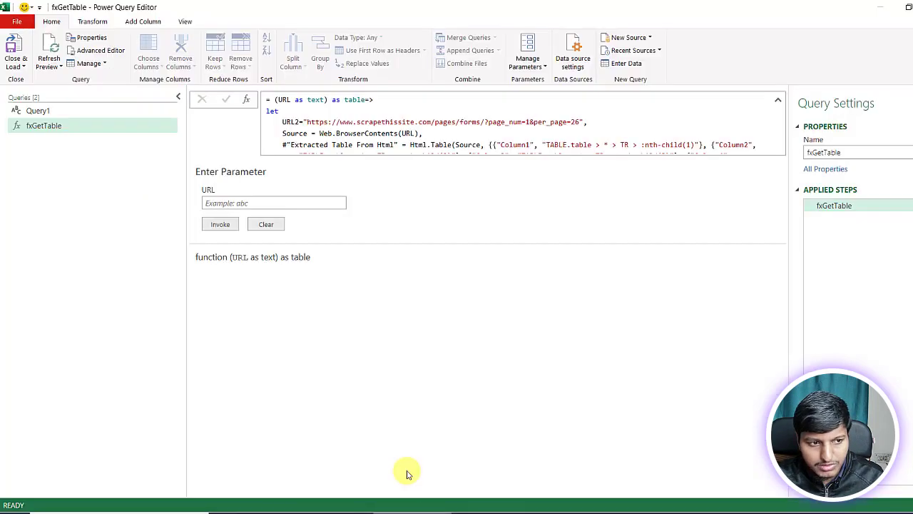
key(alt+Tab)
click(291, 204)
key(ctrl+v)
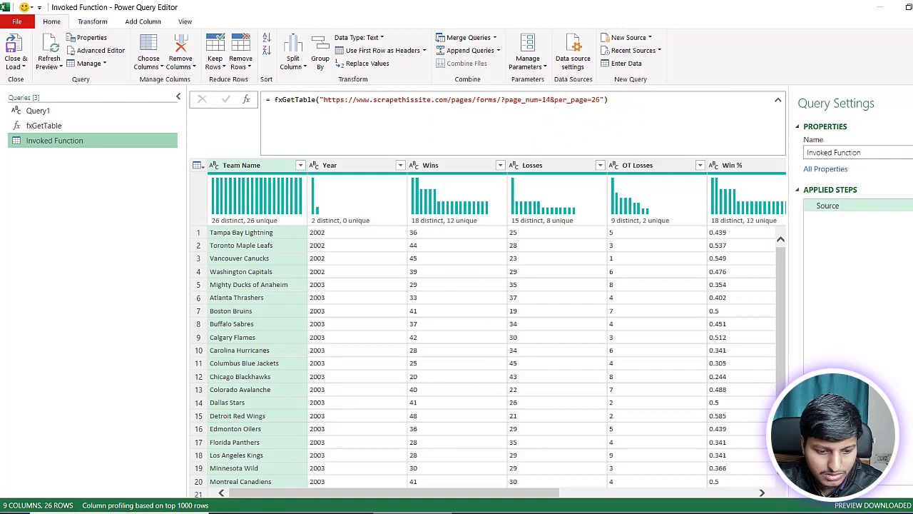
Switch to the browser, open page 23 of the hockey teams list and examine its table of teams
click(364, 513)
scroll(767, 362, down, 1)
scroll(766, 362, down, 10)
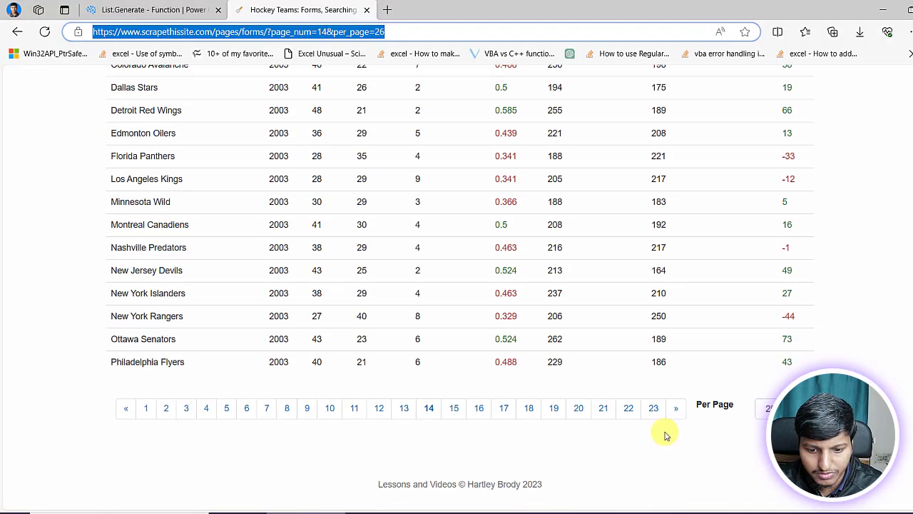
click(657, 408)
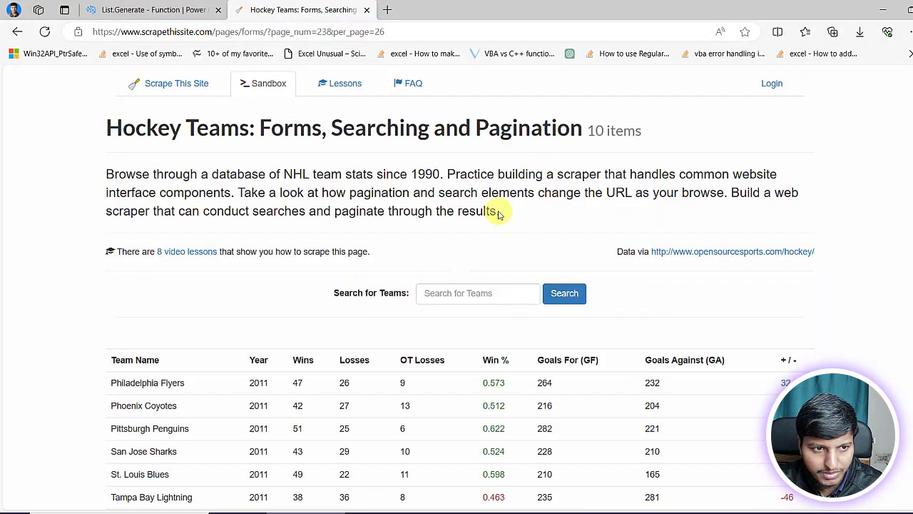
scroll(500, 212, down, 3)
scroll(456, 214, up, 3)
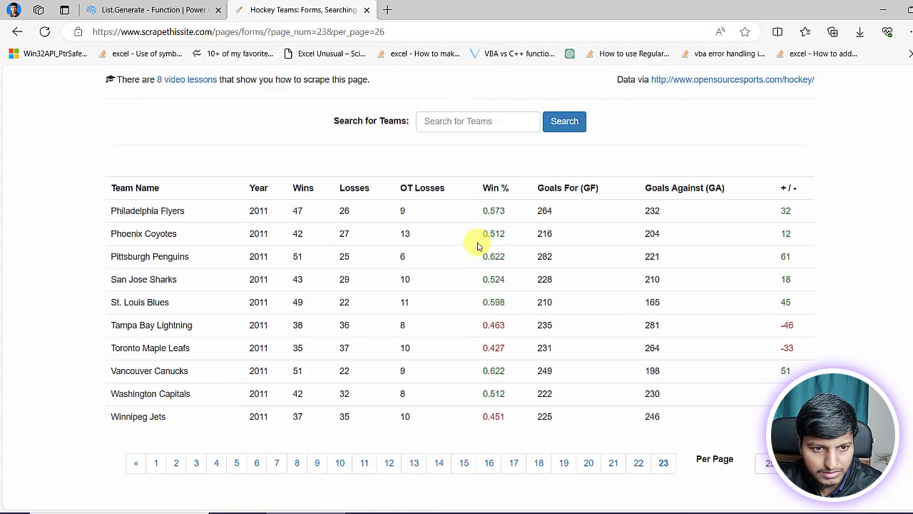
scroll(466, 272, down, 3)
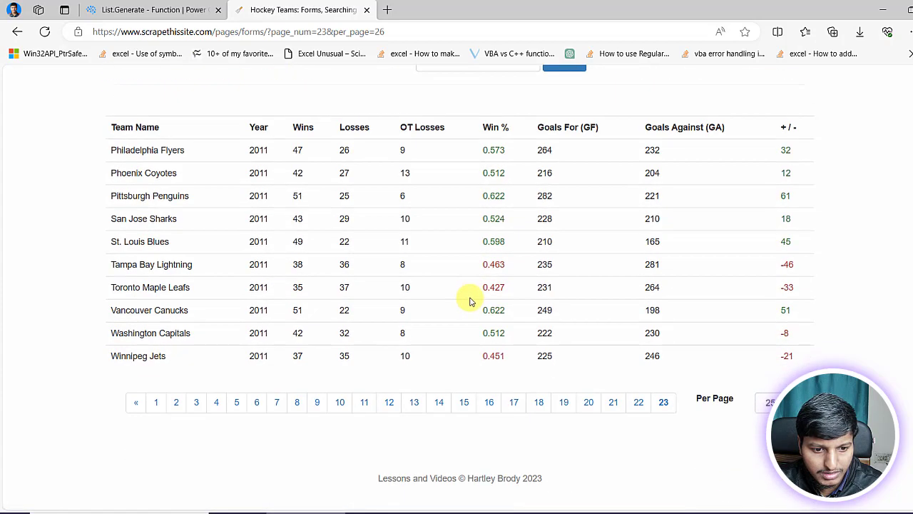
Load the hockey teams address with page_num set to 24 and copy that address
click(329, 32)
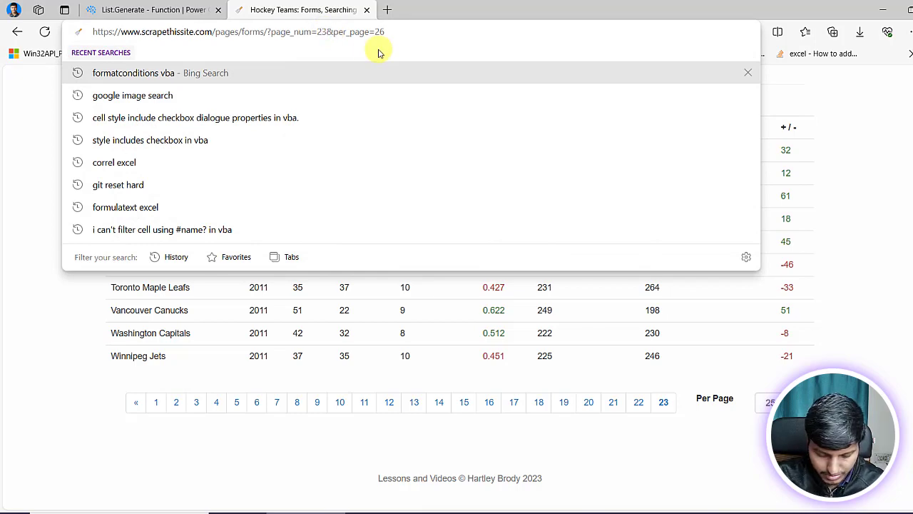
key(BackSpace)
text(4)
key(Return)
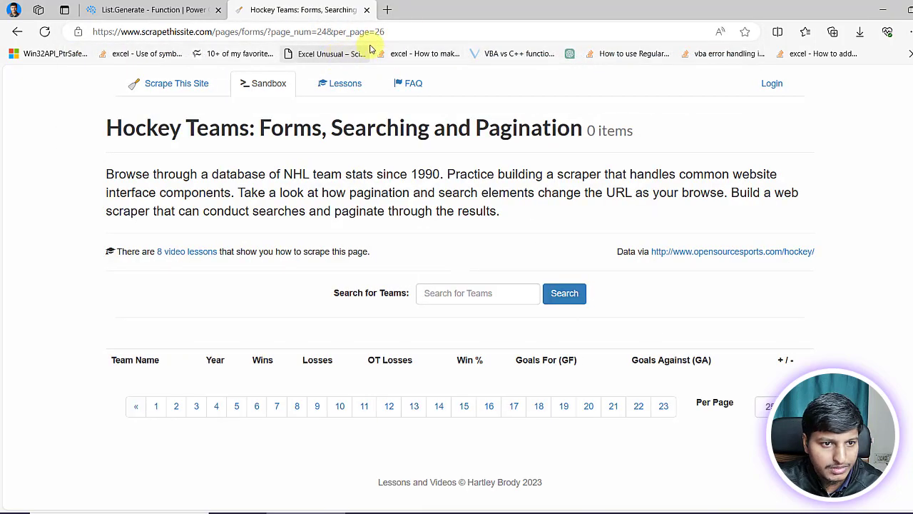
click(412, 31)
key(ctrl+c)
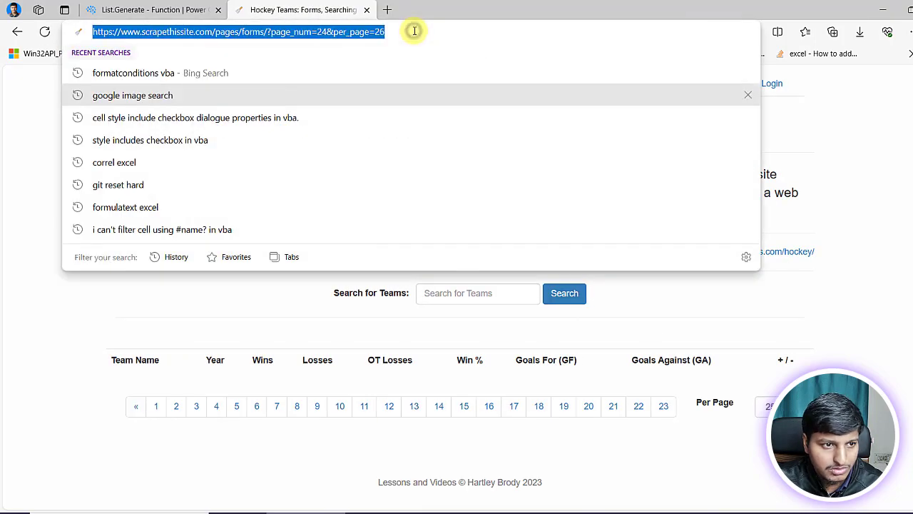
click(411, 334)
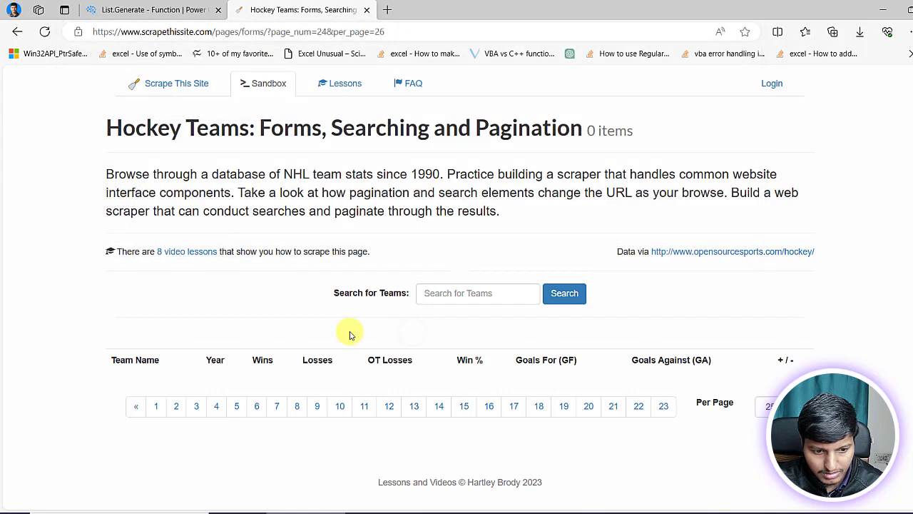
click(424, 510)
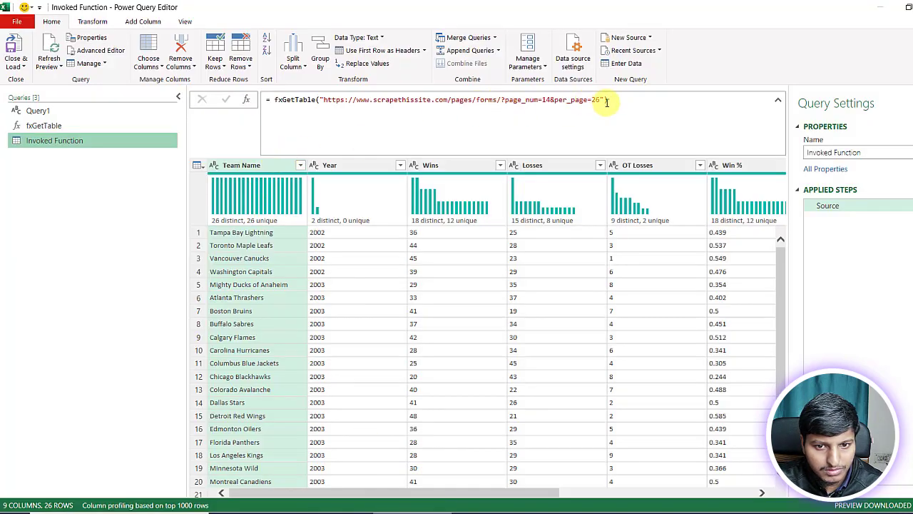
drag(600, 100, 322, 100)
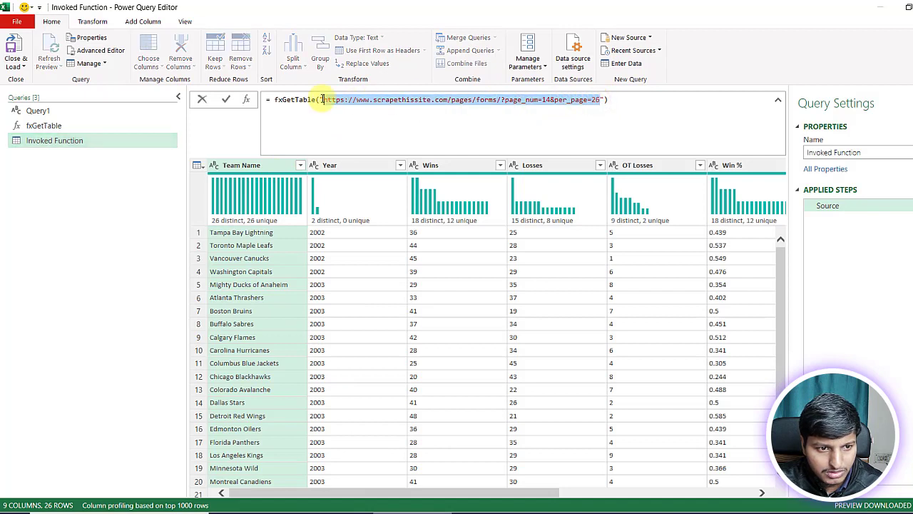
key(ctrl+v)
key(Return)
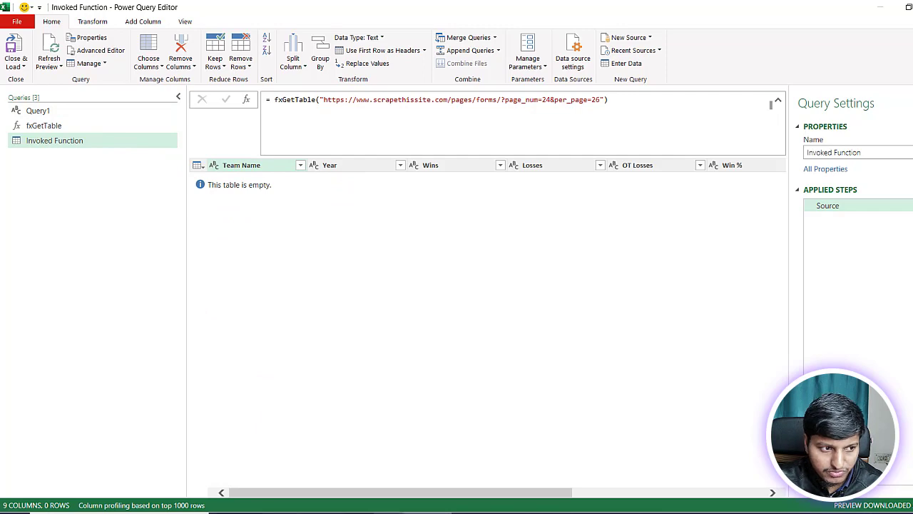
Switch to the browser, load the hockey teams address with page_num=100 and examine the table's header row
click(293, 513)
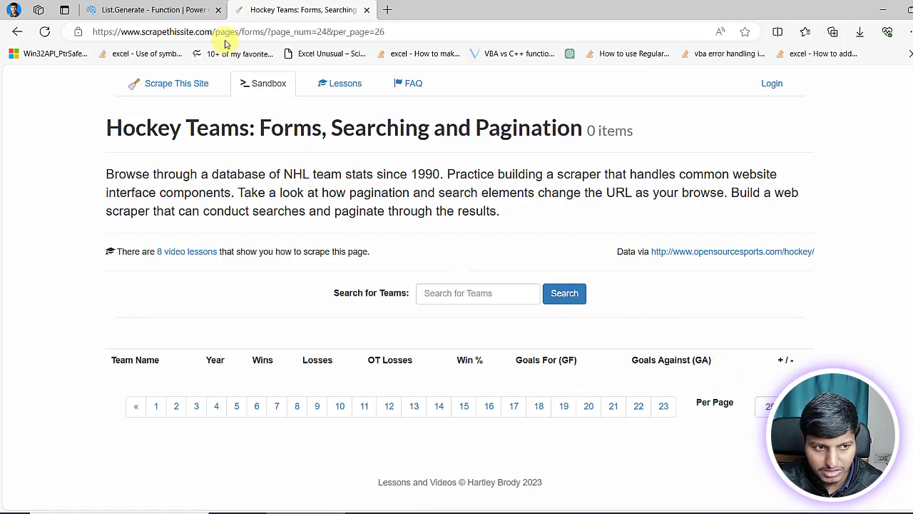
click(326, 32)
click(326, 32)
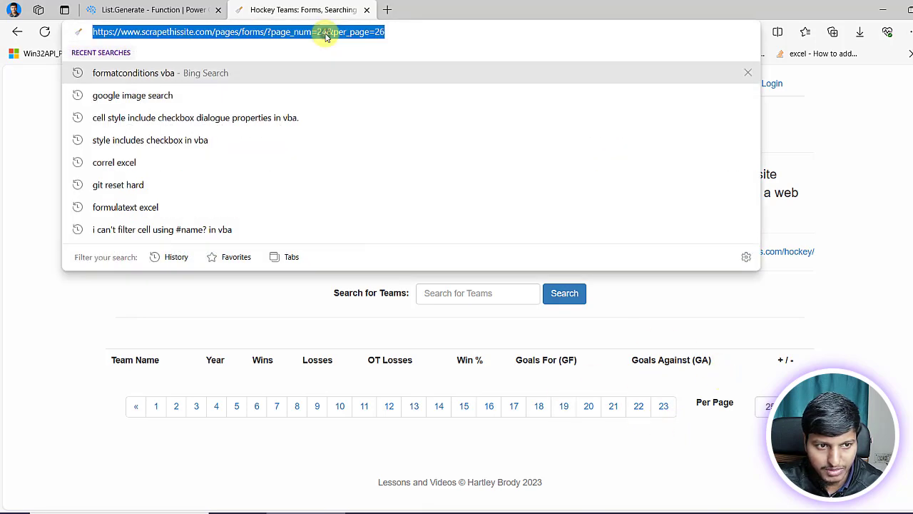
click(325, 32)
key(BackSpace)
key(BackSpace)
text(100)
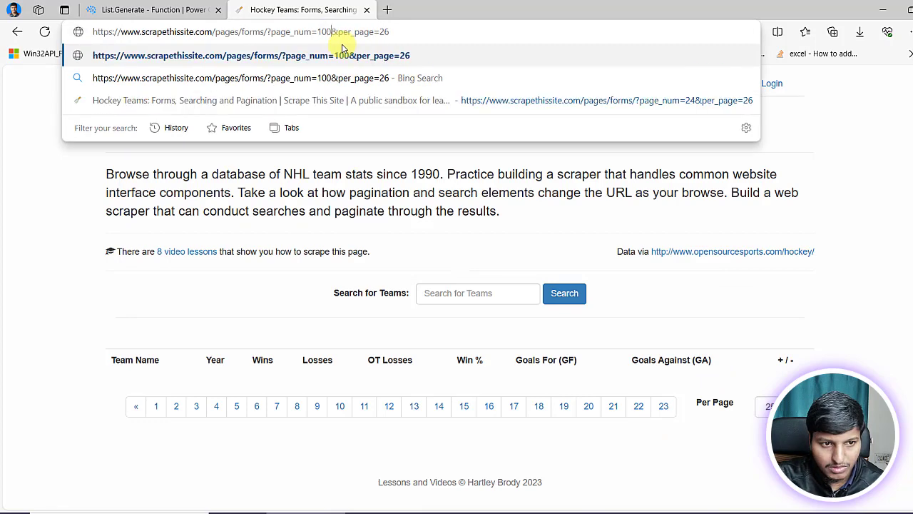
key(Return)
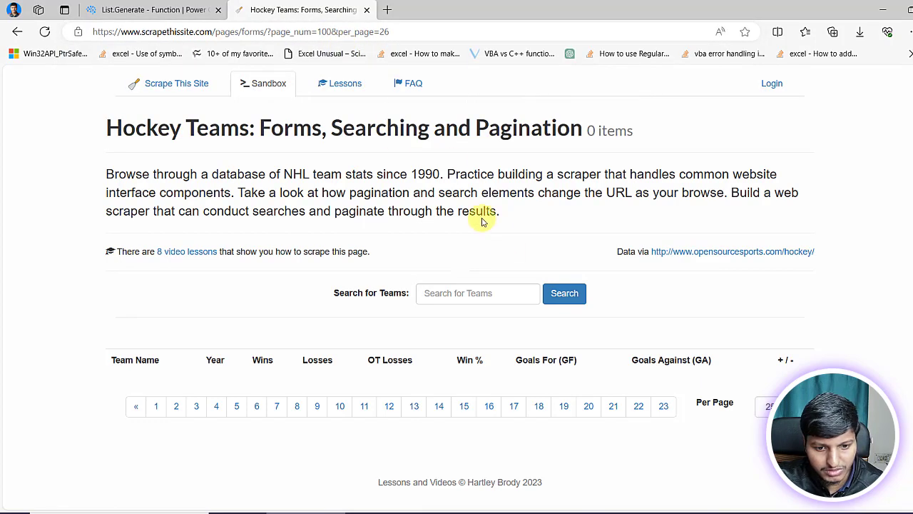
double_click(806, 359)
drag(528, 360, 74, 354)
click(208, 376)
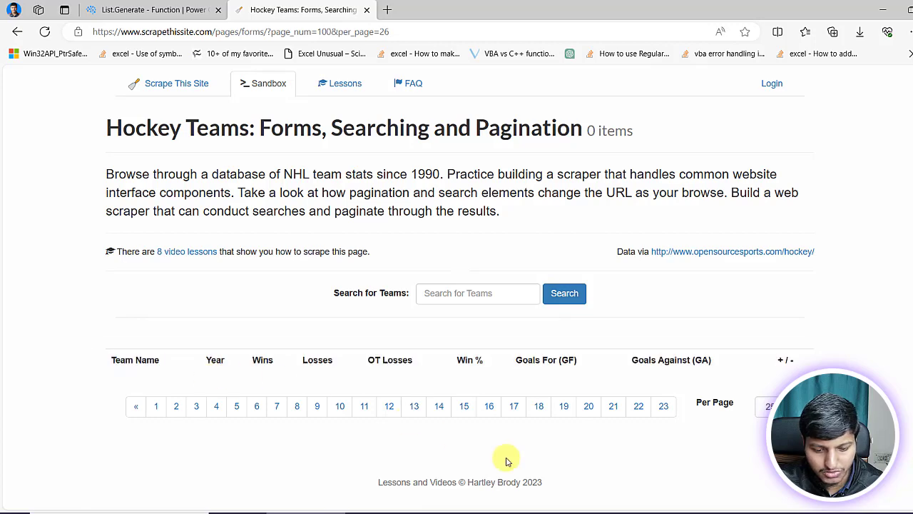
Switch to Power Query and start a multi-line List.Generate formula in Query1
key(alt+Tab)
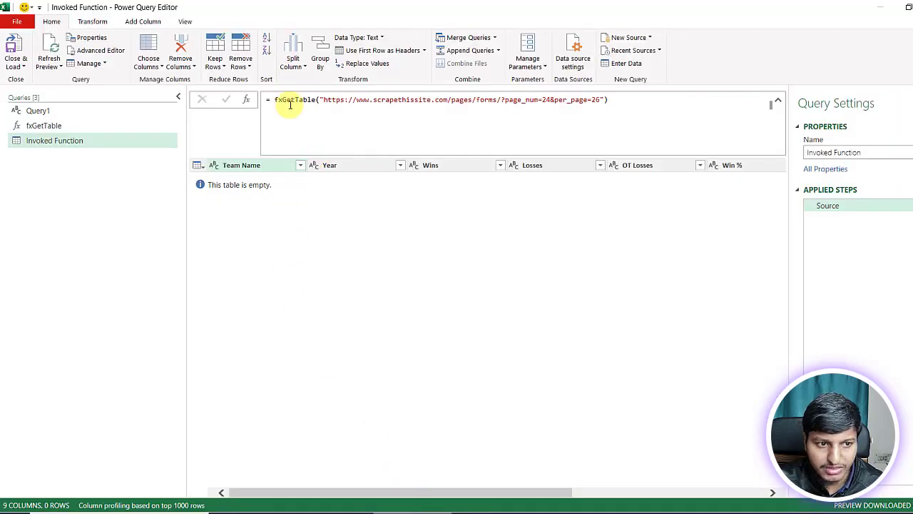
click(42, 111)
click(302, 112)
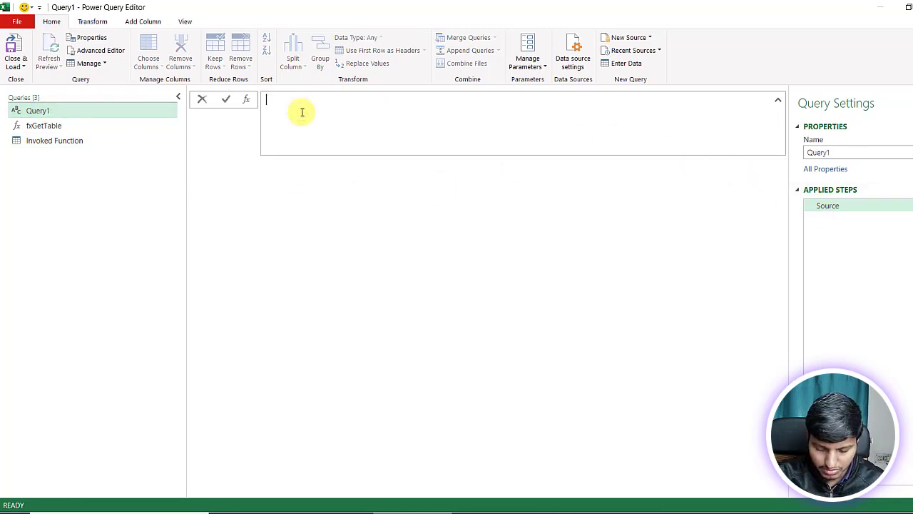
text(=lis)
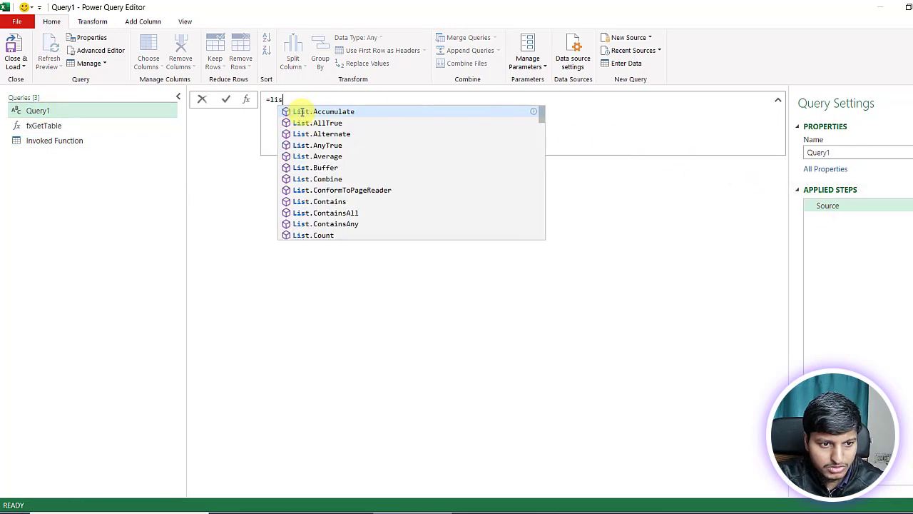
text(t.Generate()
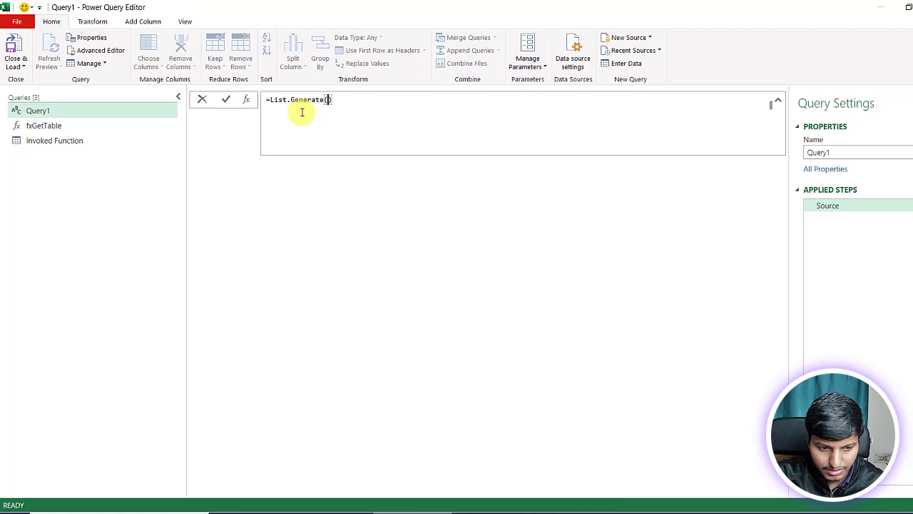
key(shift+Return)
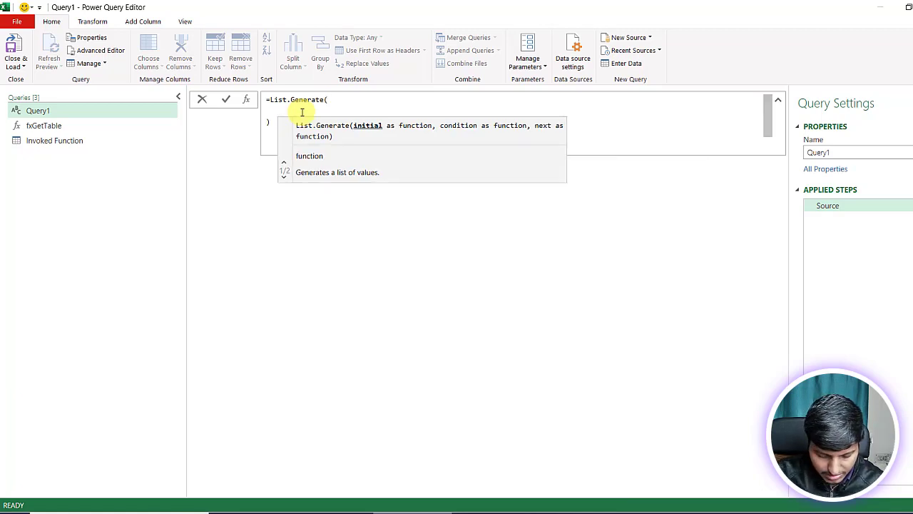
Begin the initial function of List.Generate as ()=> with a record whose first field is PageNo=1
text(()
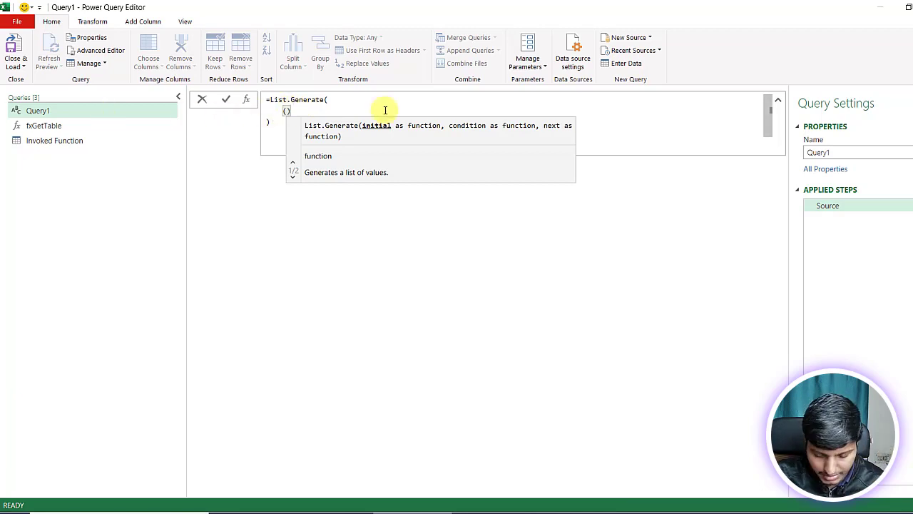
text(=>[)
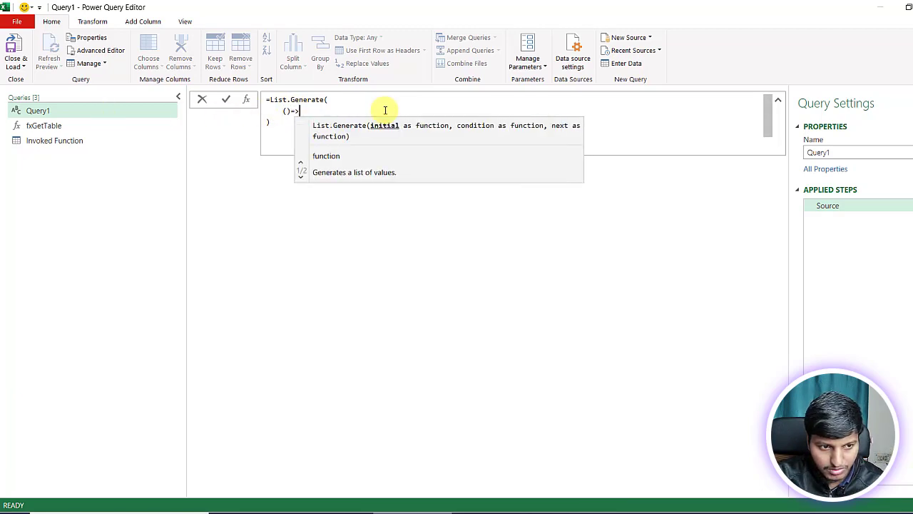
text(PageNo,)
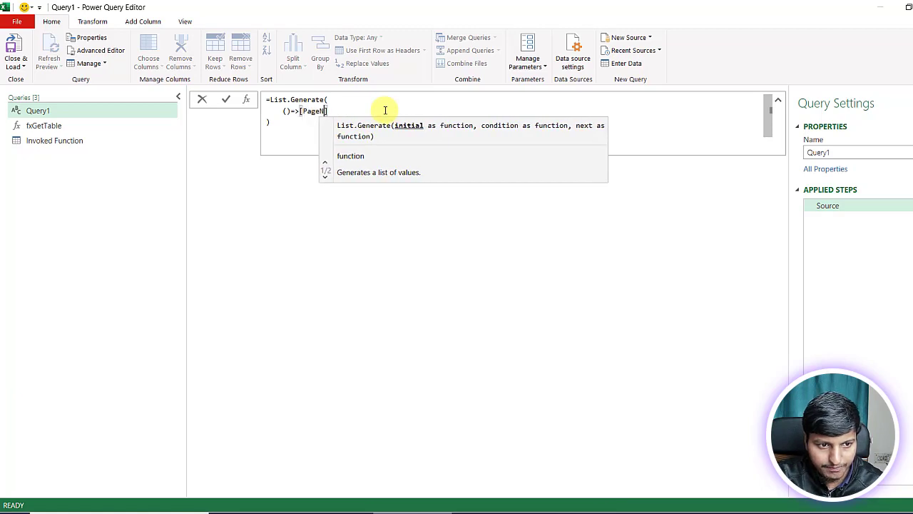
key(BackSpace)
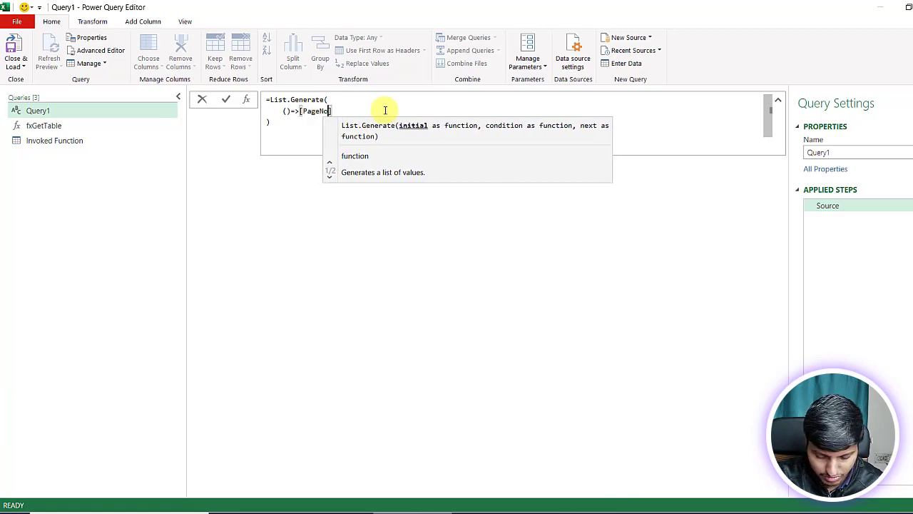
text(=1,)
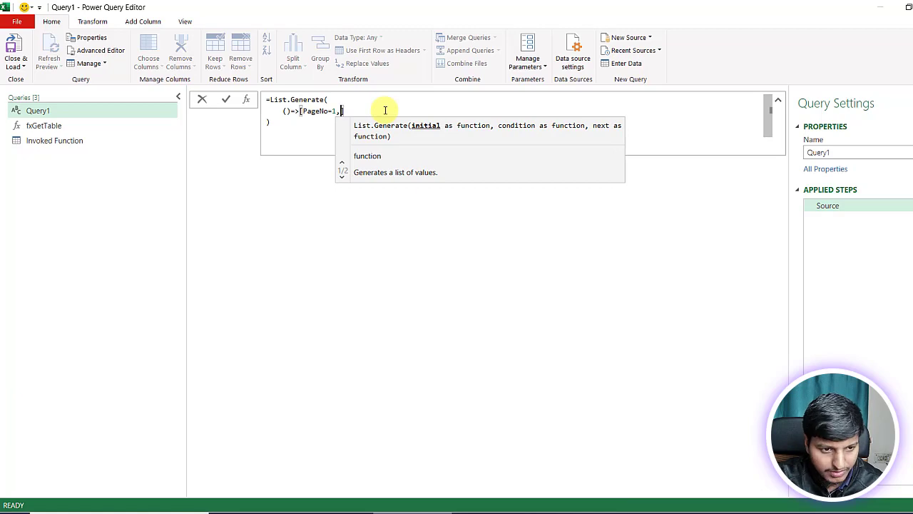
Add a second field, Table, to the initial record and set it to a call of fxGetTable()
text(F)
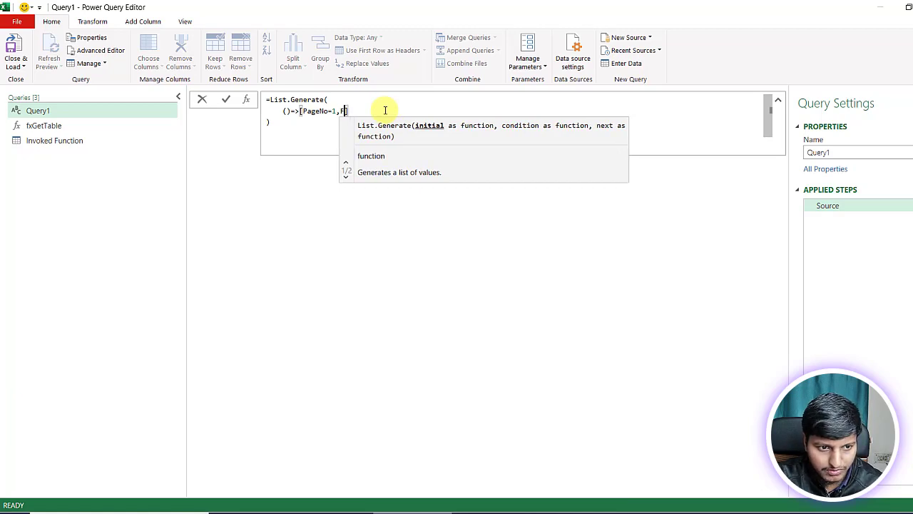
text(able=)
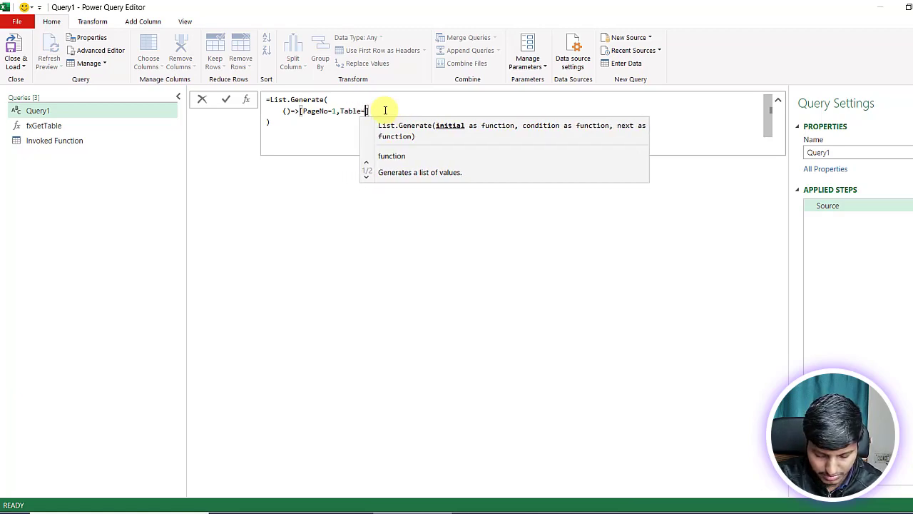
text(fxGetTa)
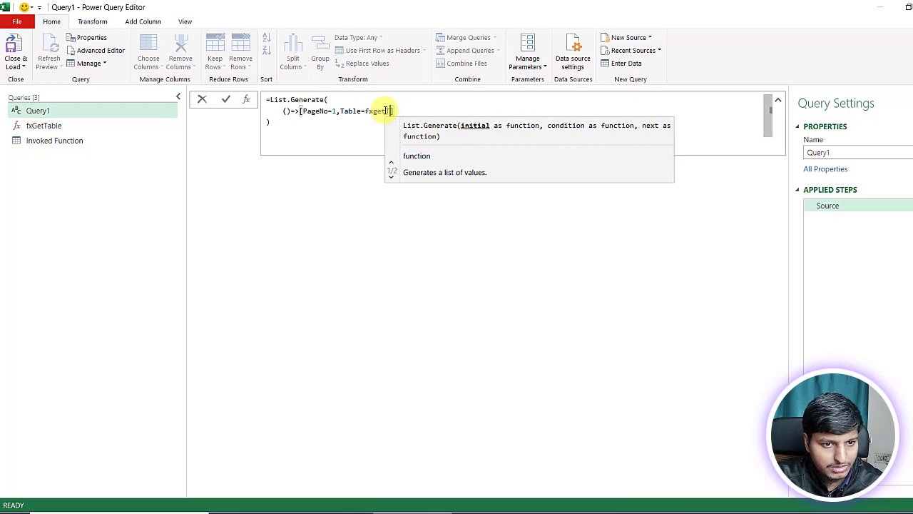
key(BackSpace)
key(BackSpace)
key(BackSpace)
key(BackSpace)
key(BackSpace)
text(GetTable()
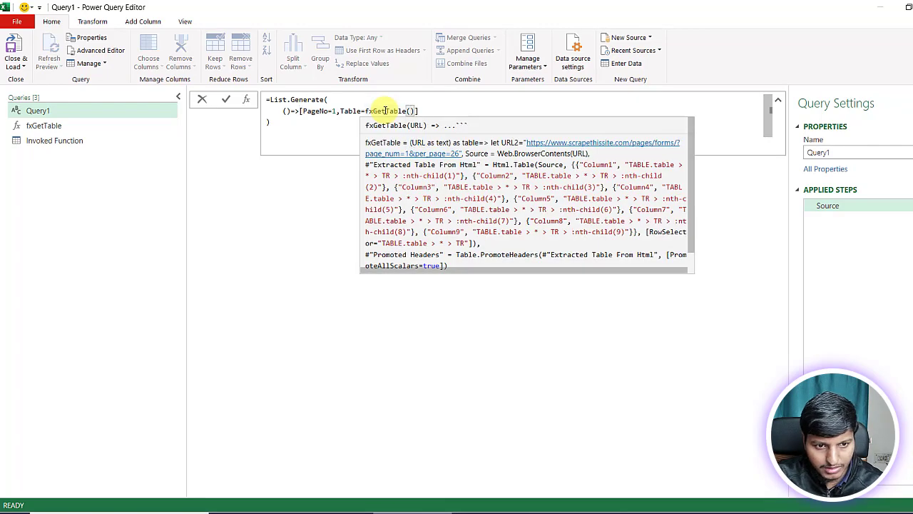
Copy the hockey teams page address from the browser and paste it as the fxGetTable argument in Query1's formula
key(alt+Tab)
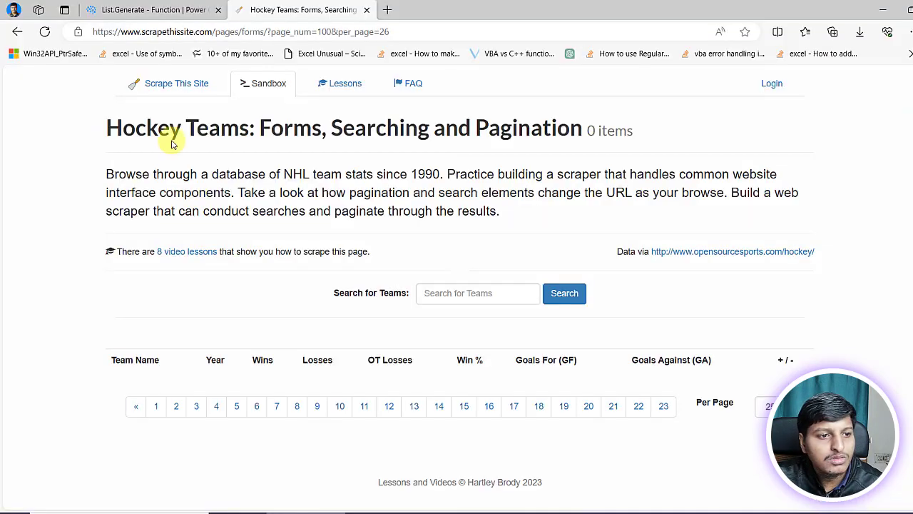
click(403, 32)
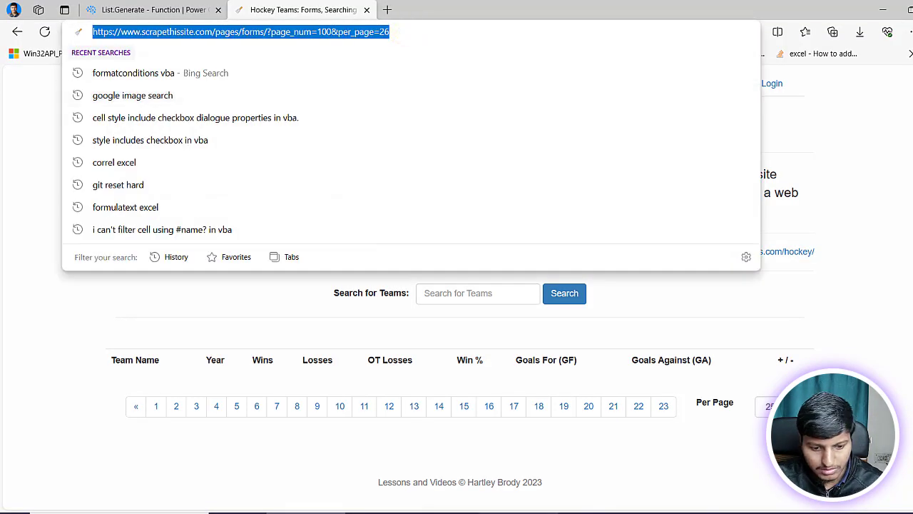
key(ctrl+c)
key(alt+Tab)
key(ctrl+v)
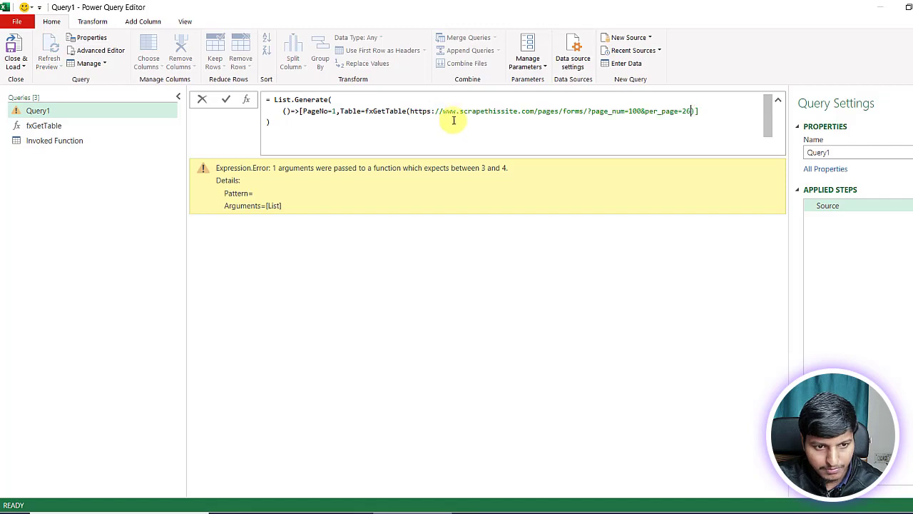
Remove the page number 100 from the pasted address and split it there into two quoted strings joined with &
double_click(637, 112)
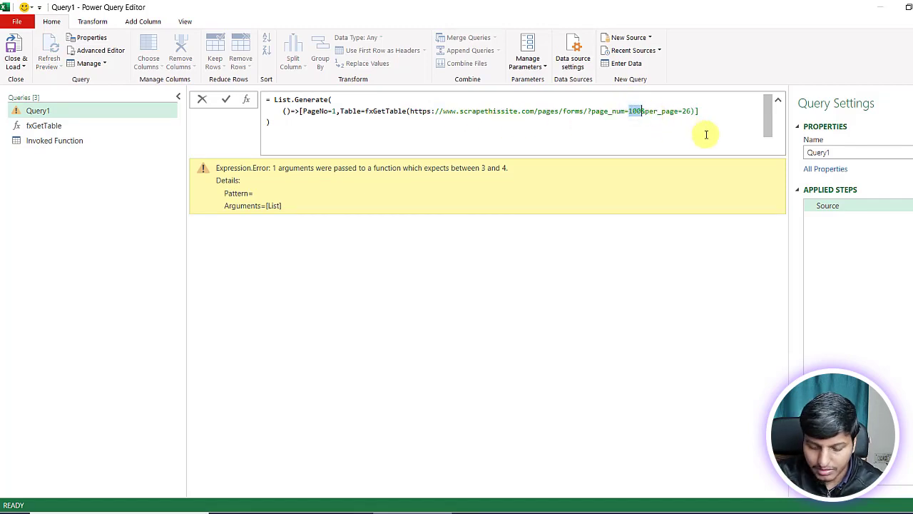
key(BackSpace)
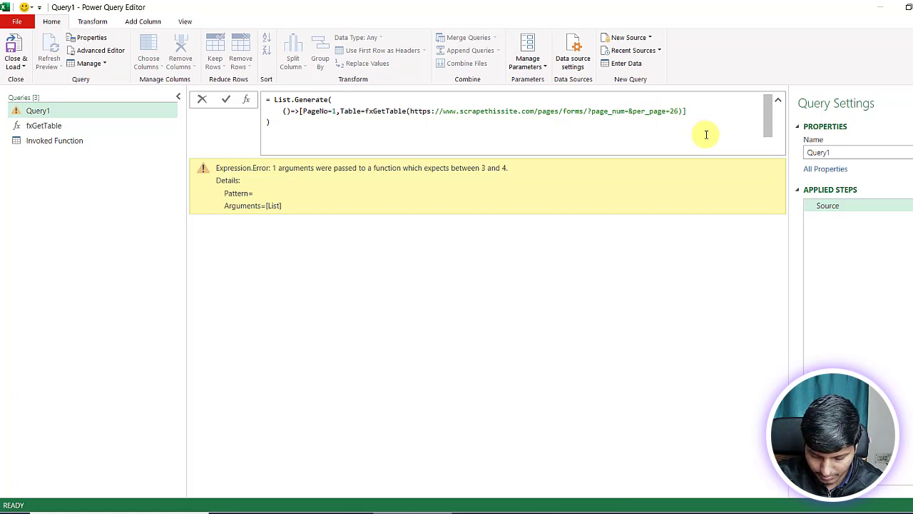
text(" & )
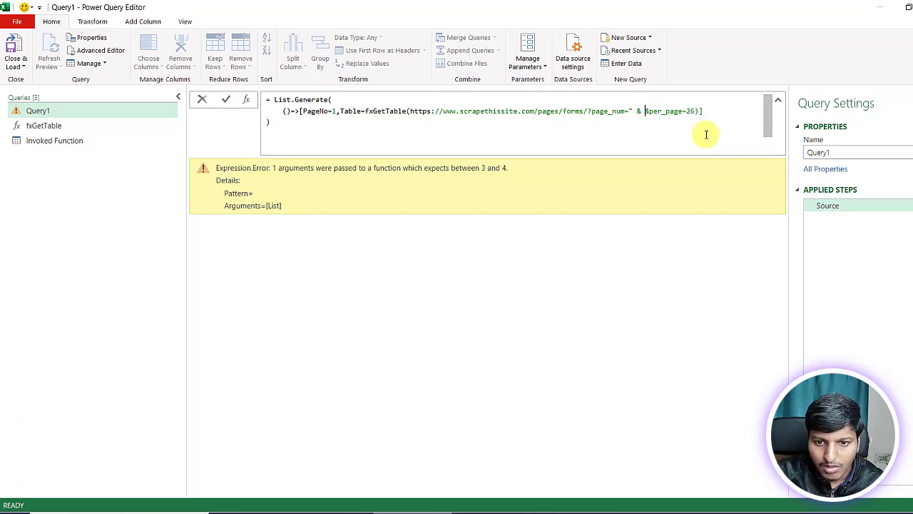
text(")
click(410, 110)
text(")
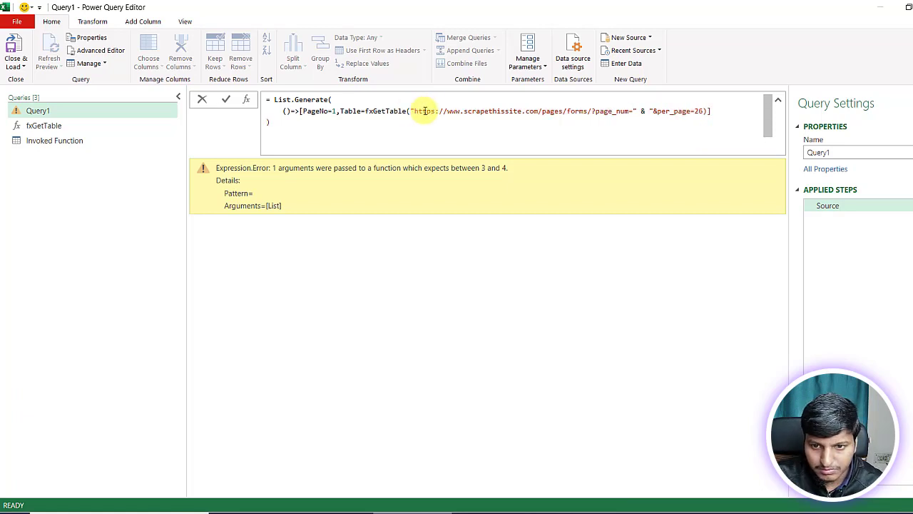
click(702, 111)
text(")
Merge the address back into one quoted string with the page number set to 1, giving page_num=1&per_page=26
click(642, 111)
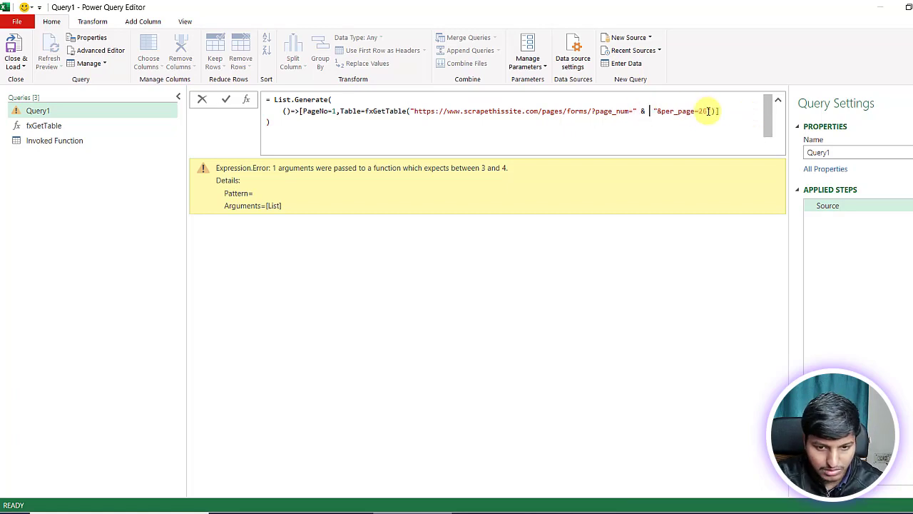
key(BackSpace)
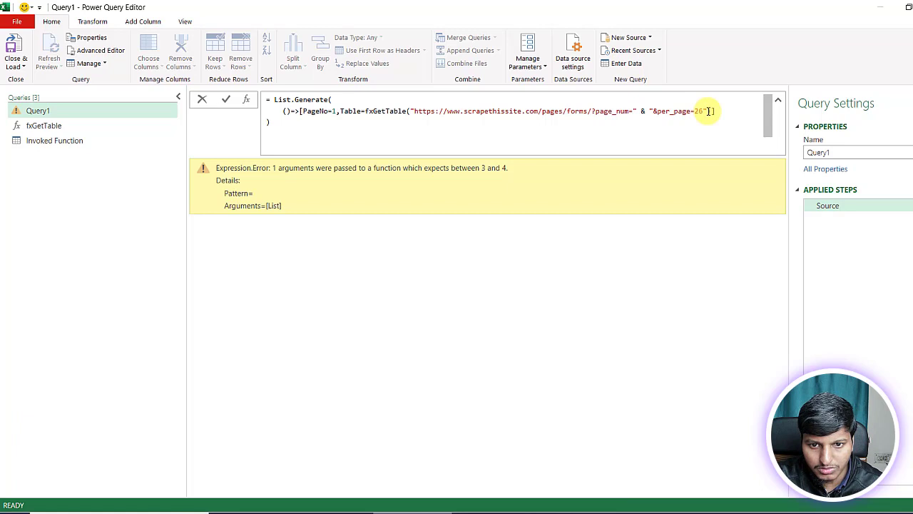
key(BackSpace)
key(BackSpace)
key(BackSpace)
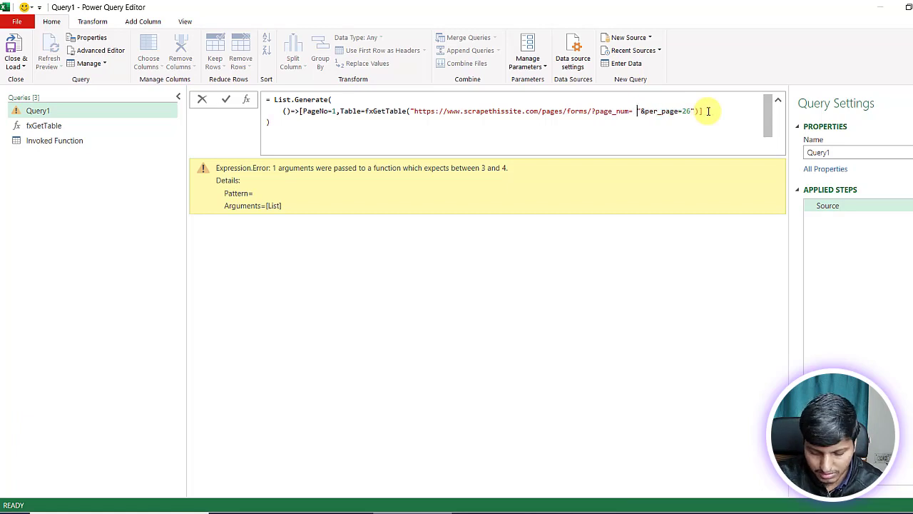
key(BackSpace)
key(BackSpace)
text(1)
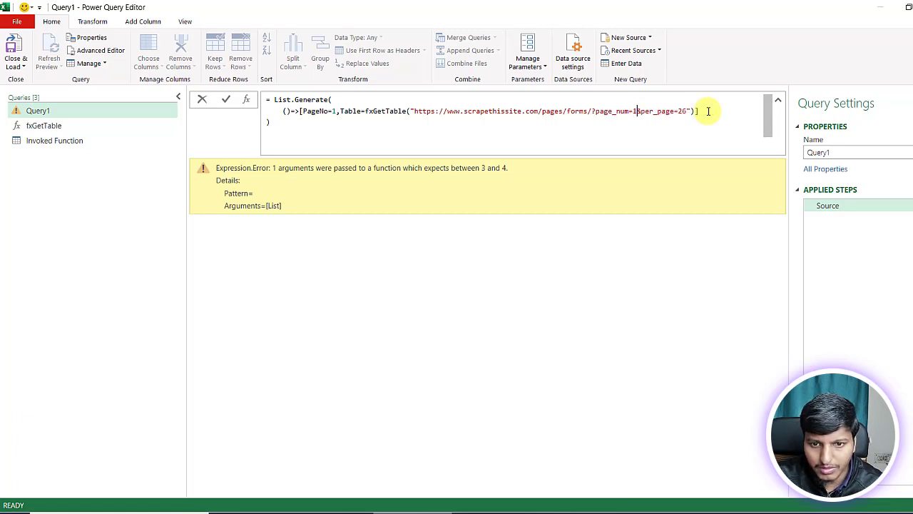
Add a condition argument on a new line after the initial record in Query1's List.Generate formula: each Table.IsEmpty([Table])
click(699, 112)
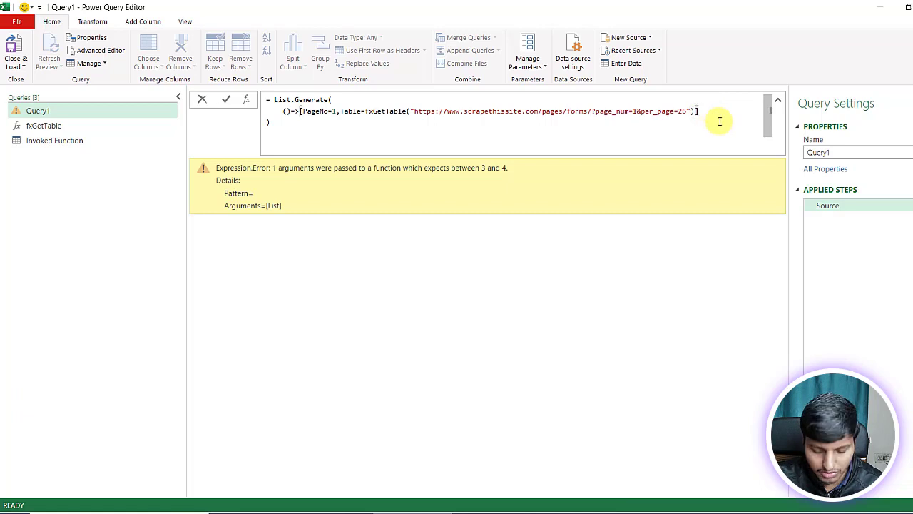
text(,)
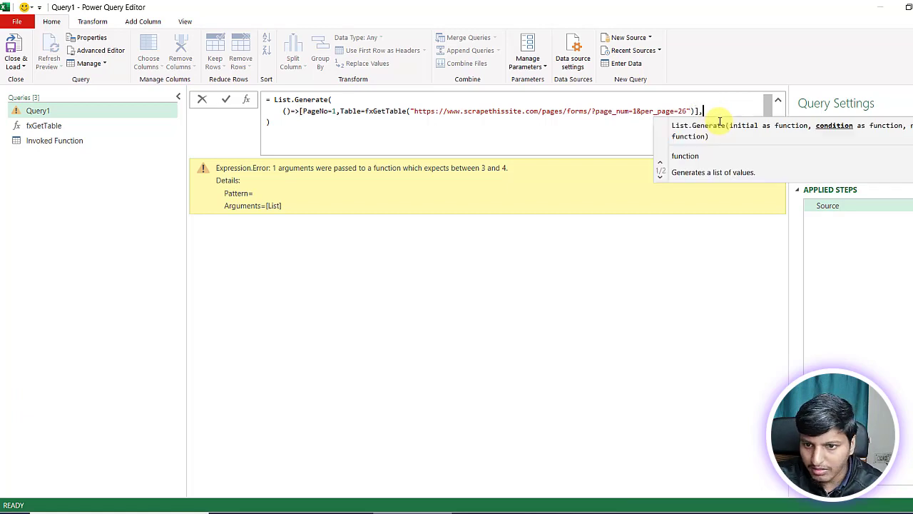
key(shift+Return)
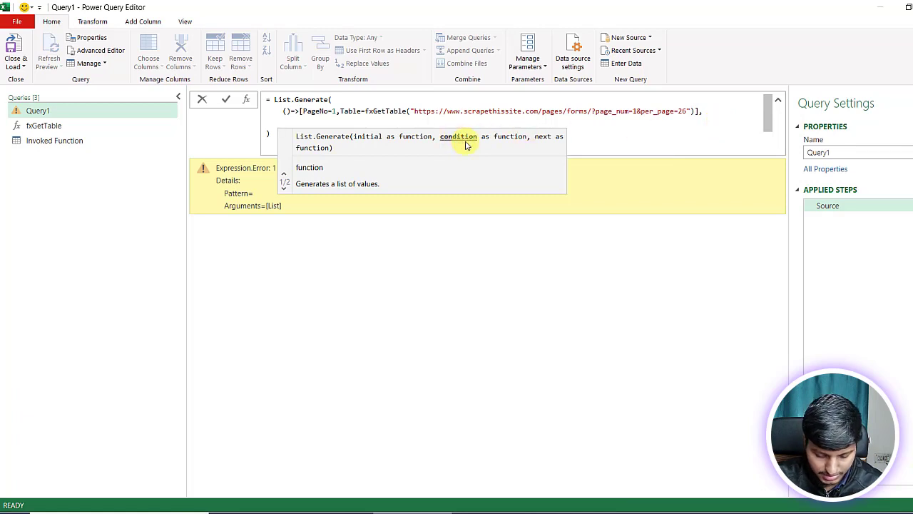
text(each)
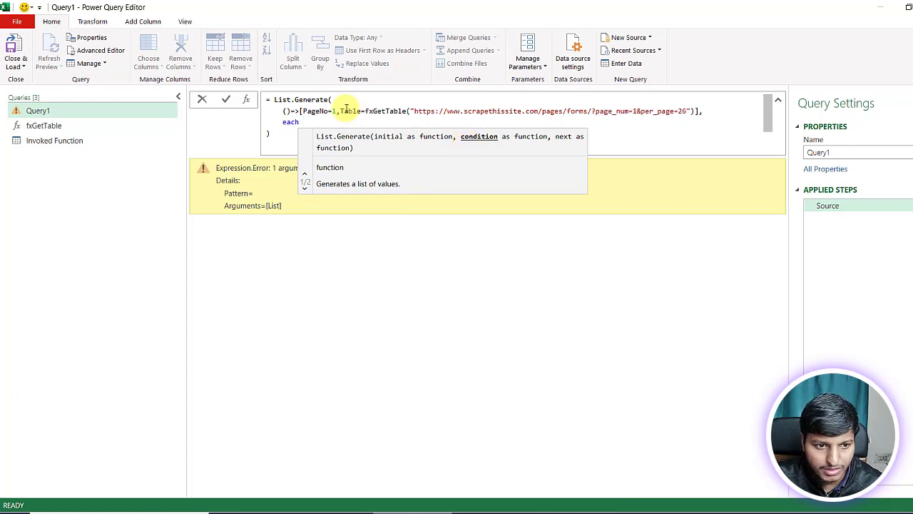
text(t)
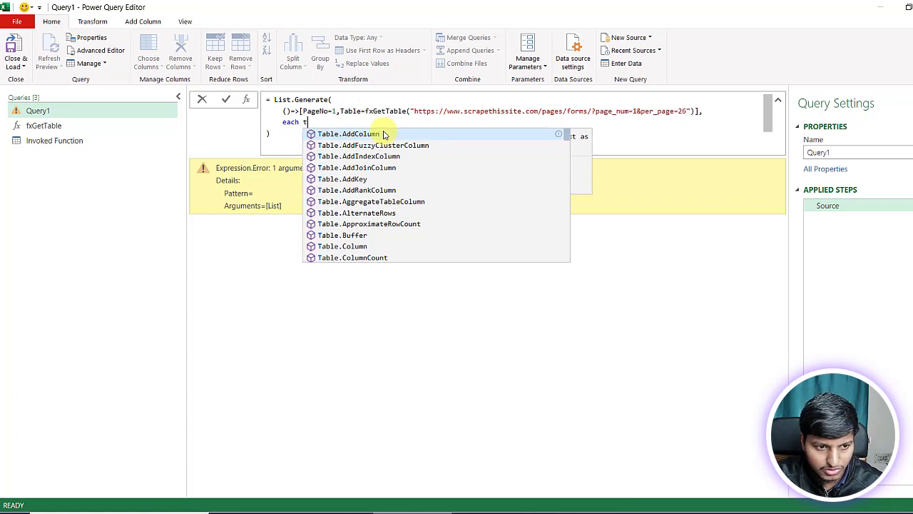
key(BackSpace)
text(Ta)
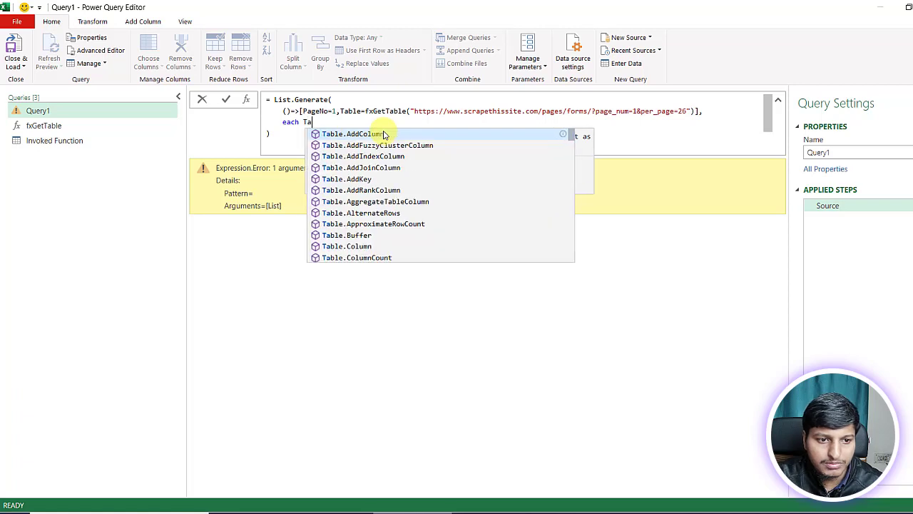
text(bleise)
key(Tab)
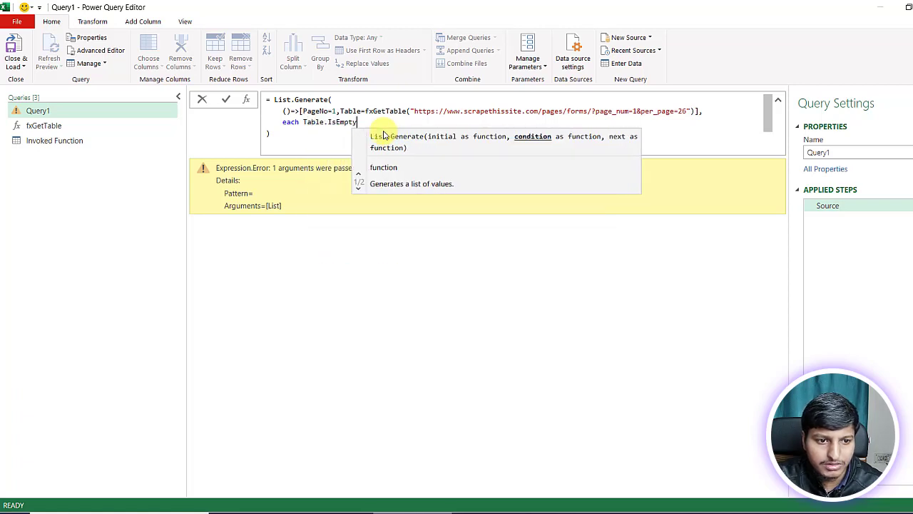
text(()
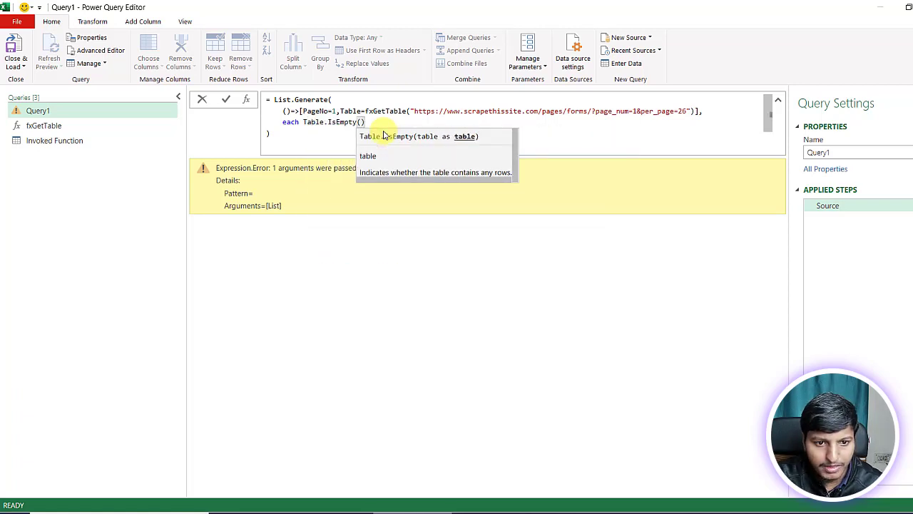
text([Table)
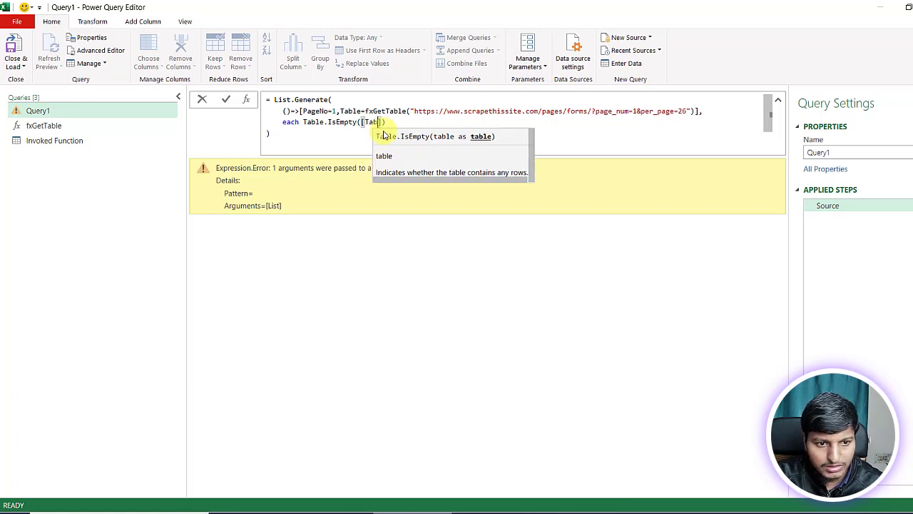
Negate the condition by inserting not before Table.IsEmpty([Table])
key(Home)
key(ctrl+Right)
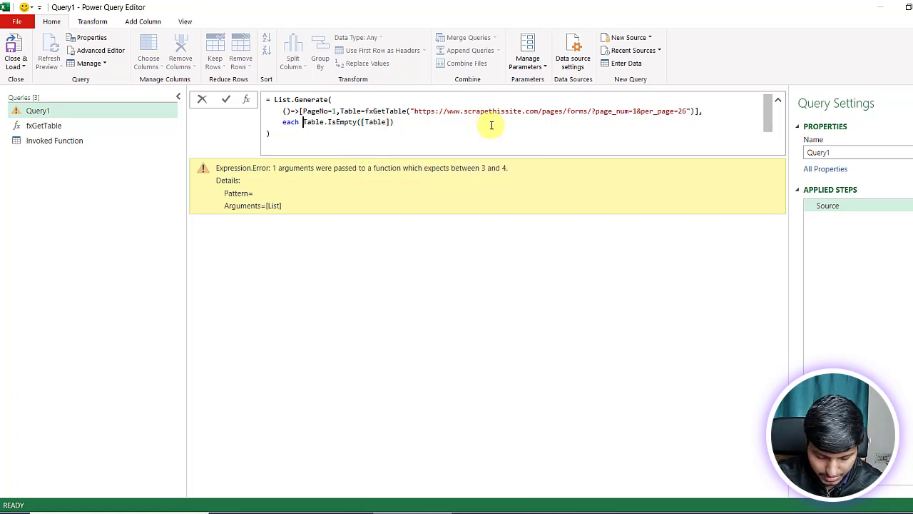
text(not)
key(End)
Start the next-function argument on a new line with each and a record whose PageNo field is [PageNo]+1
text(,     )
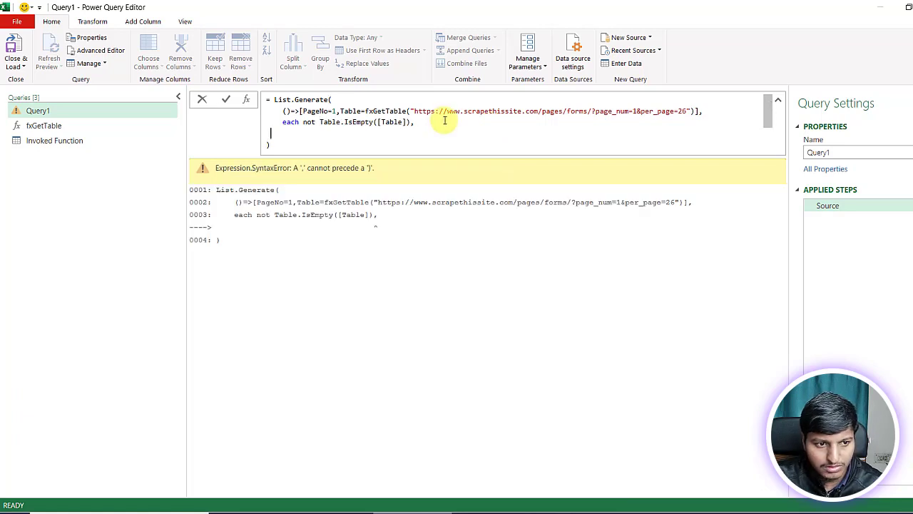
text(each)
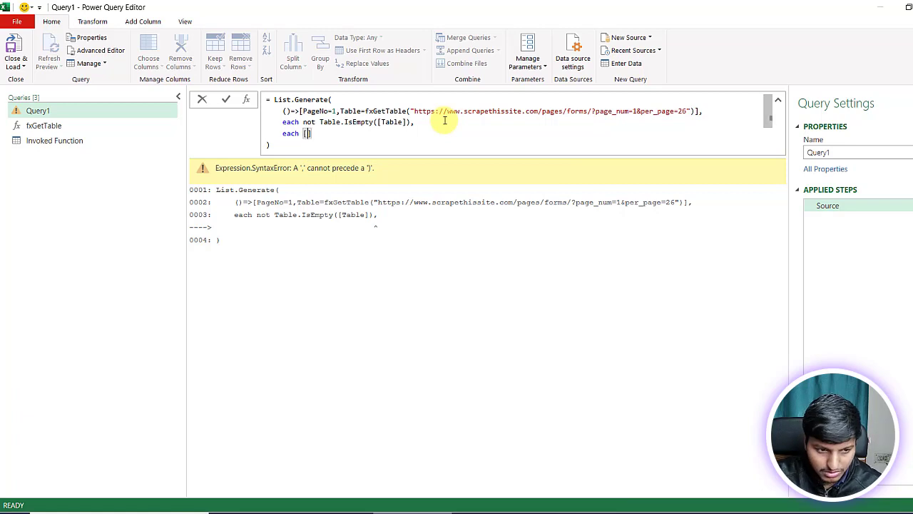
text( [Pa)
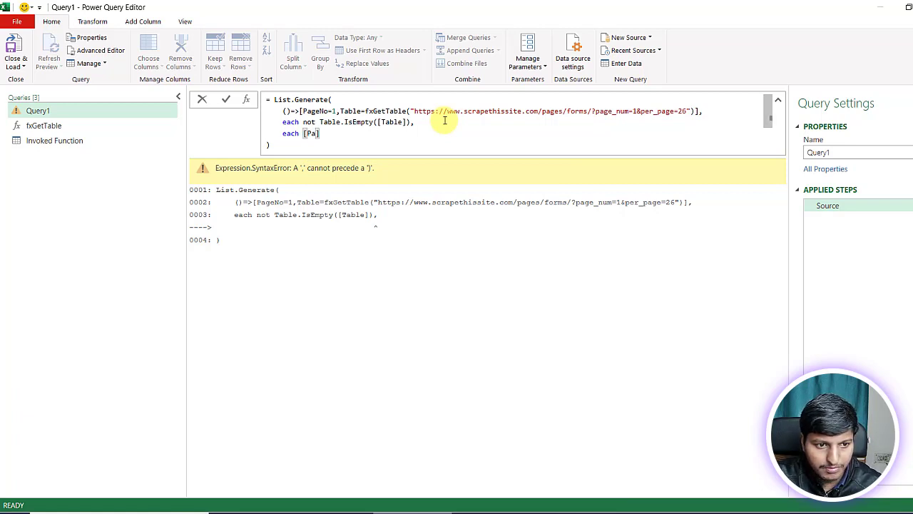
text(geNo=[)
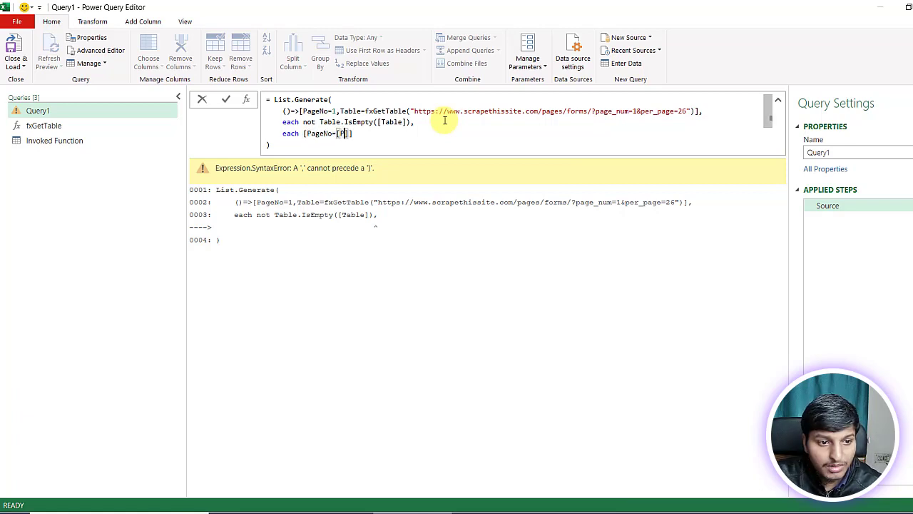
text(PageNo])
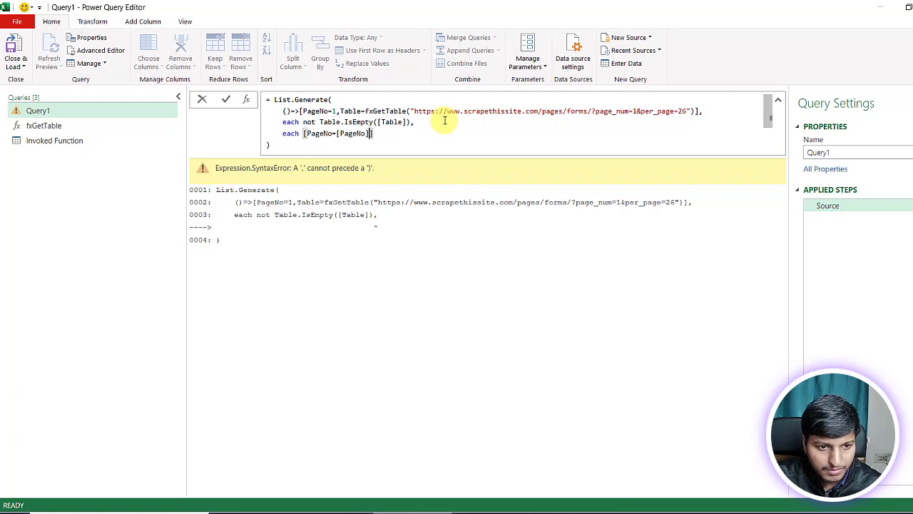
text(+1)
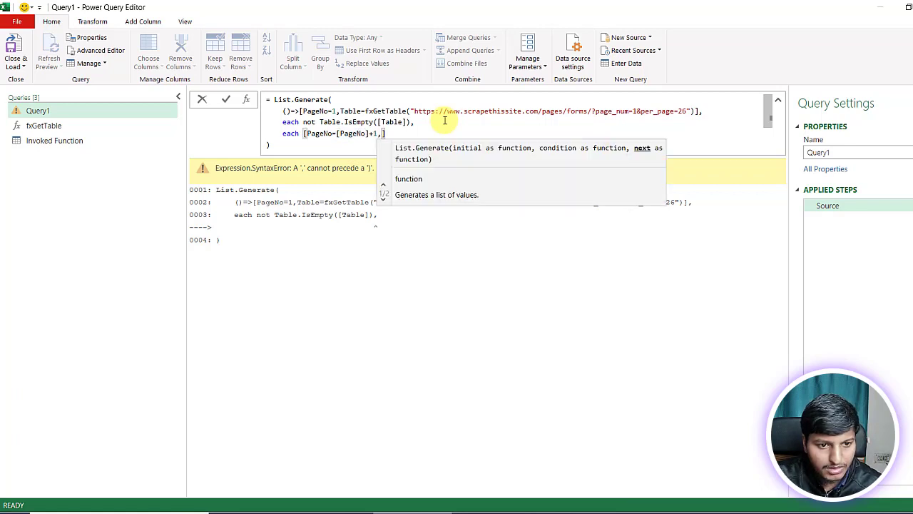
text(,)
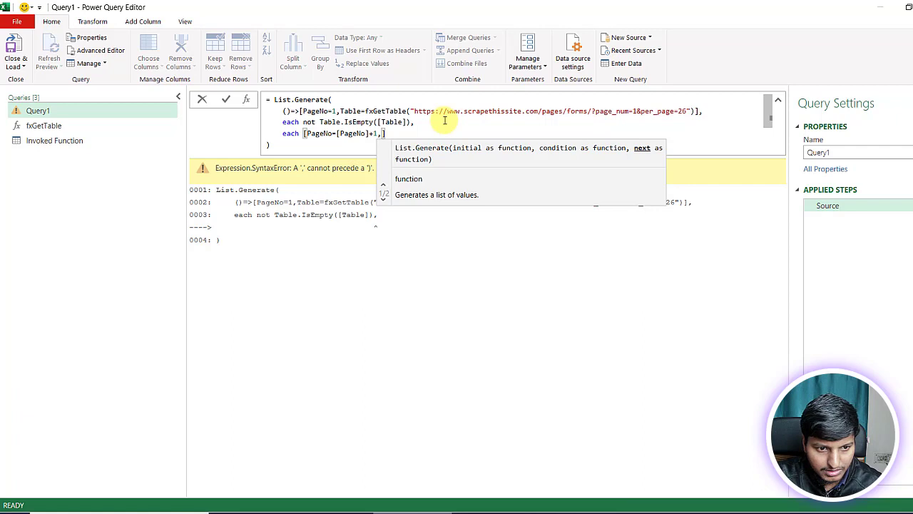
Add a Table field to the next record and fill it with a copy of the initial record's fxGetTable call
text(Table=)
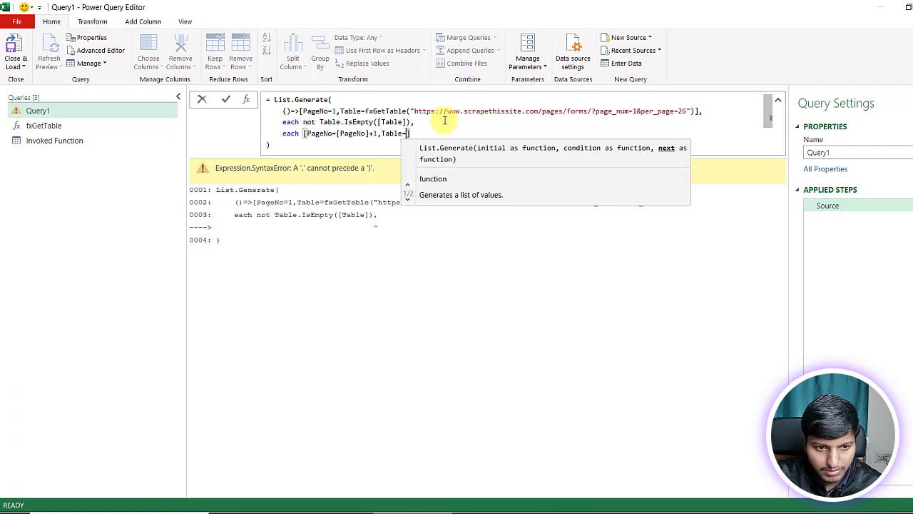
drag(366, 111, 694, 111)
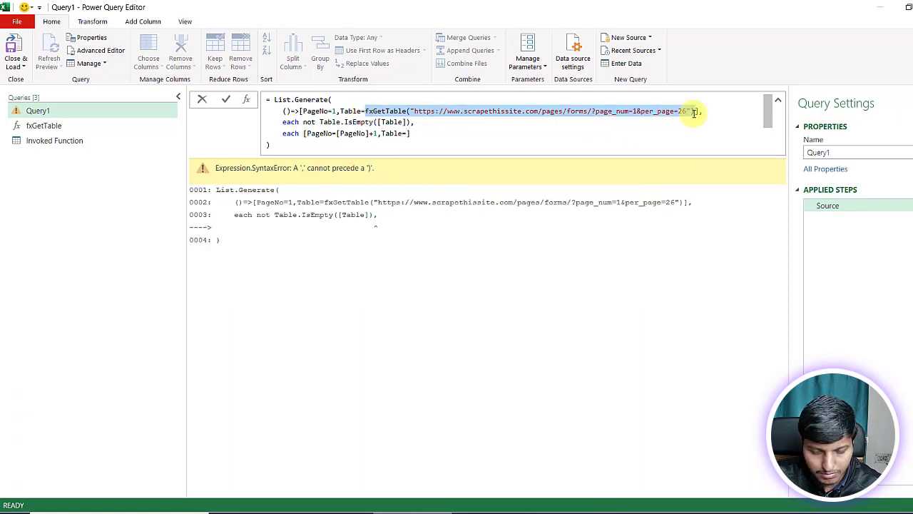
key(ctrl+c)
click(408, 133)
key(ctrl+v)
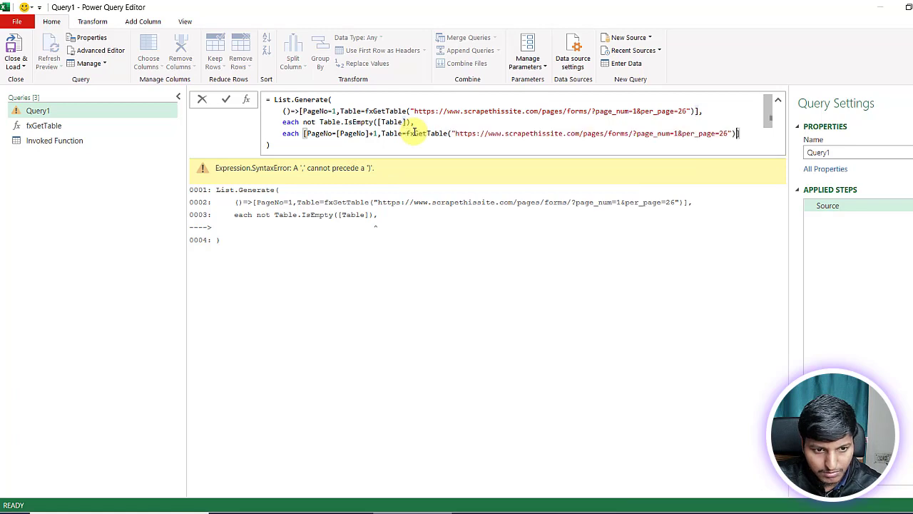
Replace page number 1 in the copied address with Text.From([PageNo]+1), joined with & to both quoted address parts, and apply the formula
click(677, 133)
key(BackSpace)
text(" &)
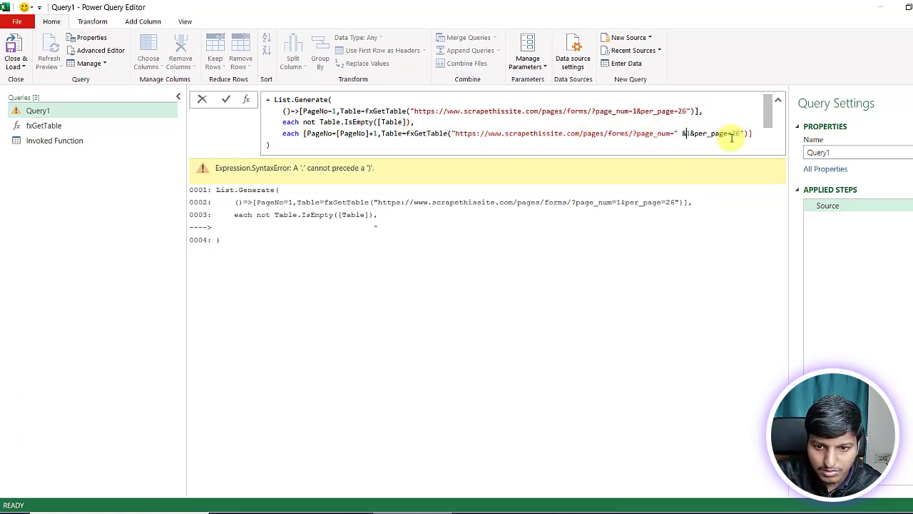
text( ")
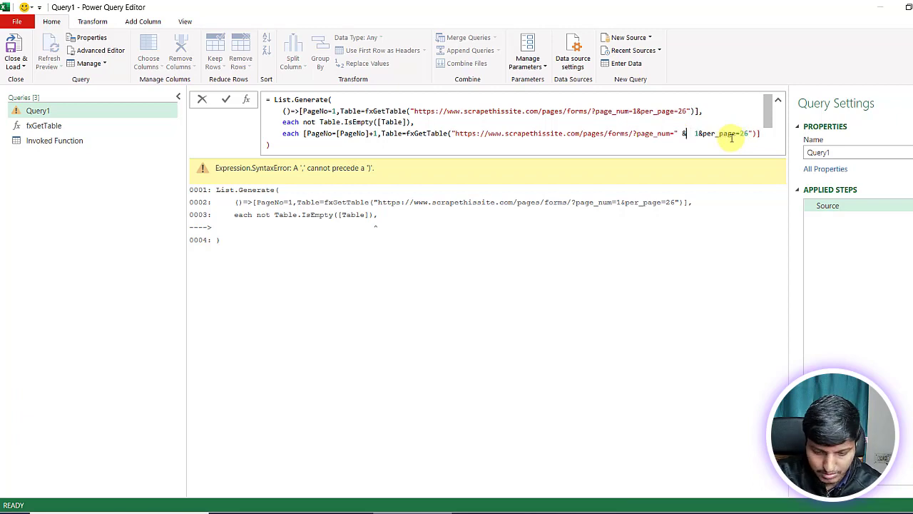
text( Text.From)
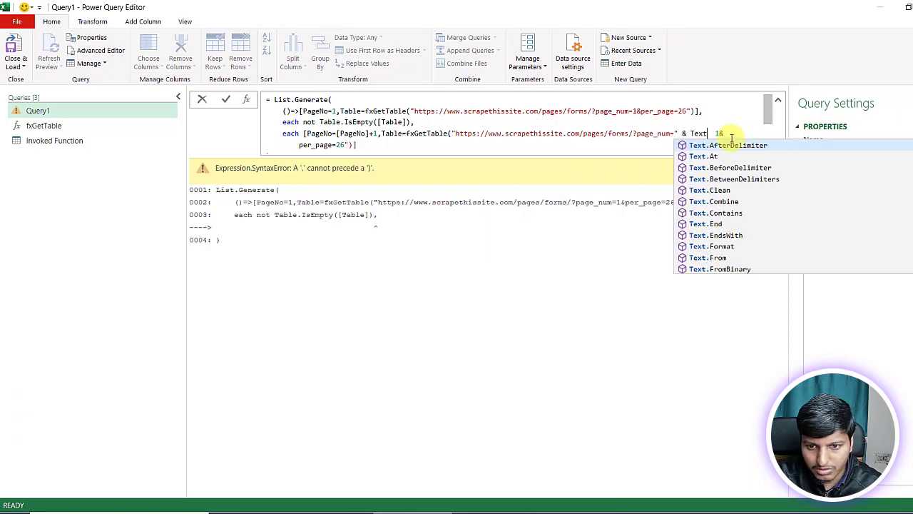
text(([Pa)
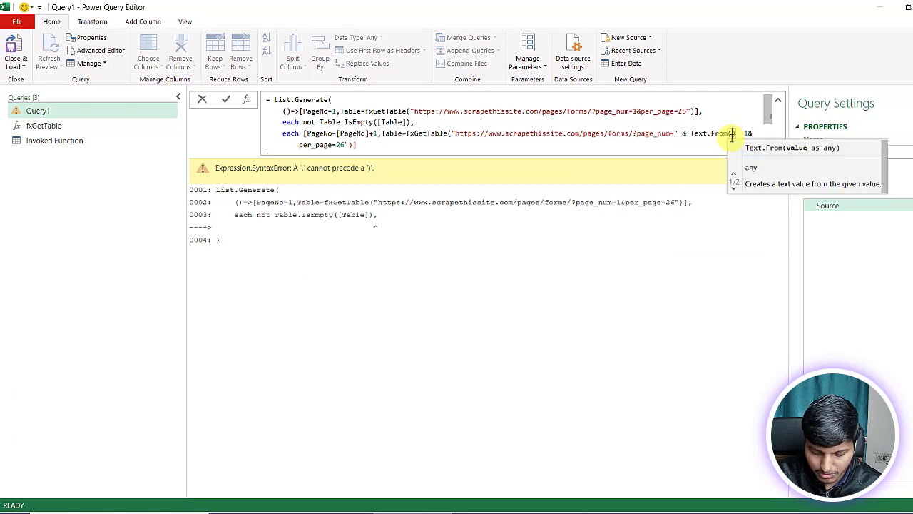
text(geNo])
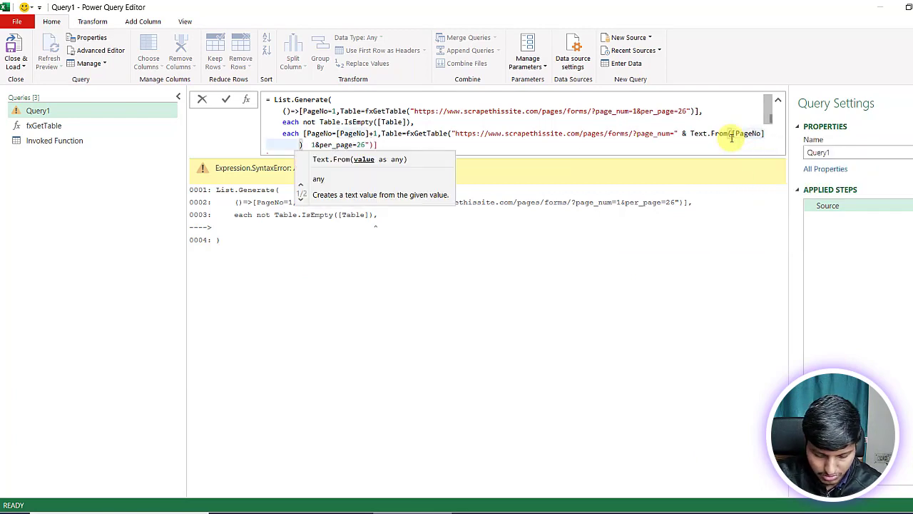
text(+1))
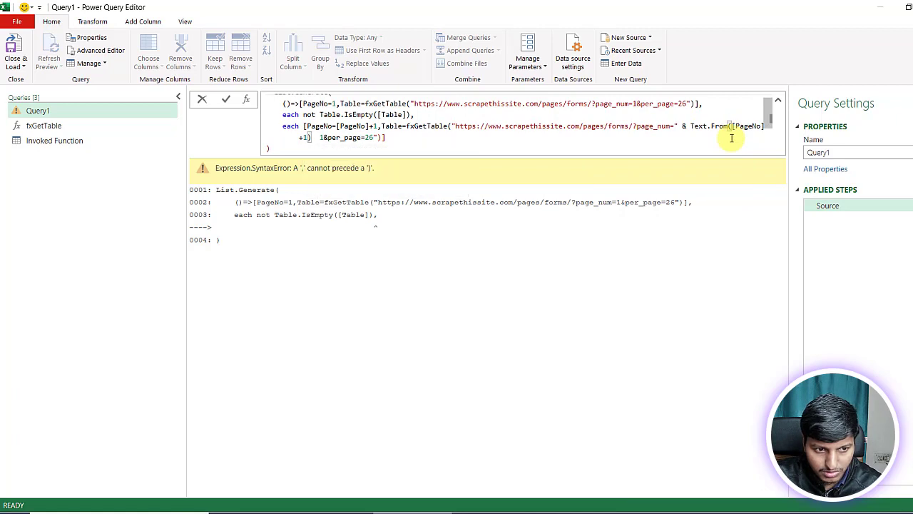
key(Right)
key(Right)
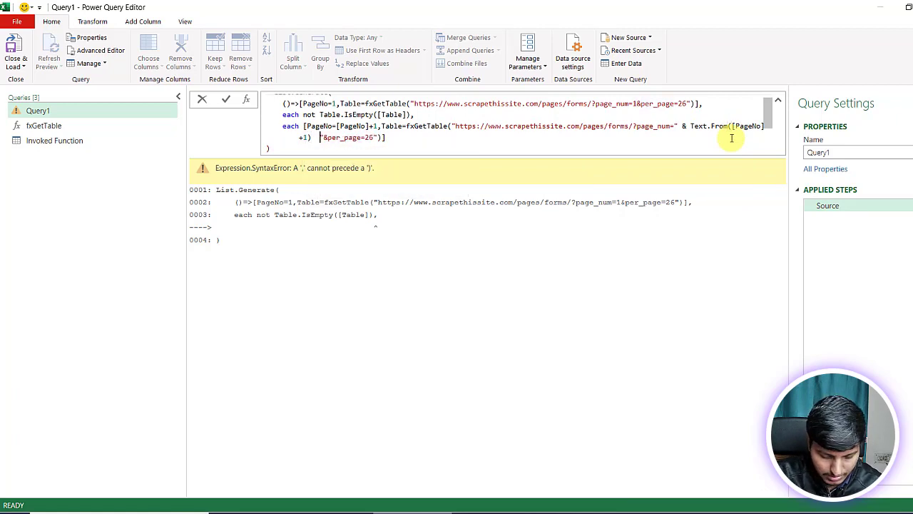
key(Down)
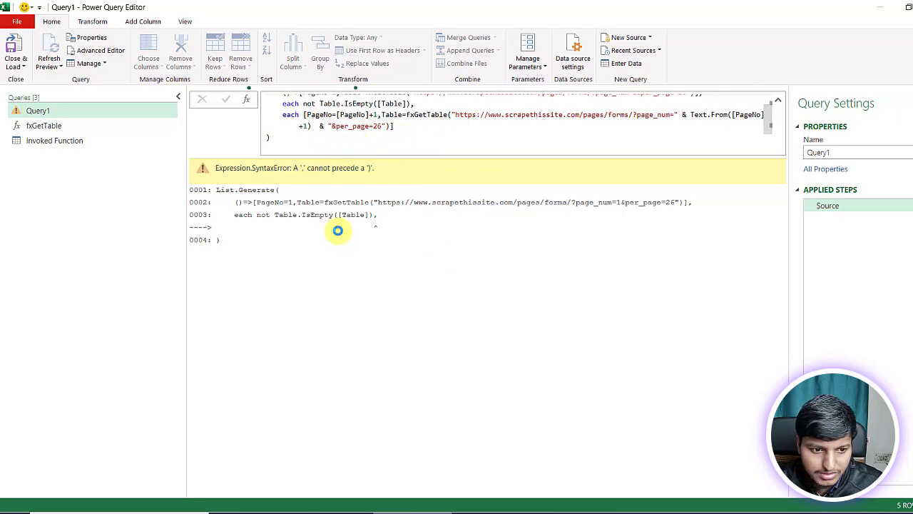
Check the page links on the hockey teams site in the browser, then return to Power Query and preview record 23
click(323, 511)
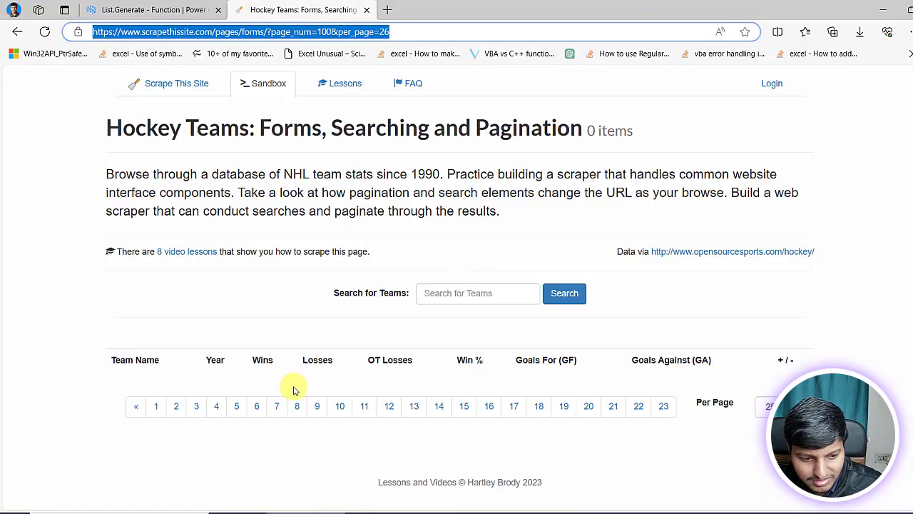
click(405, 512)
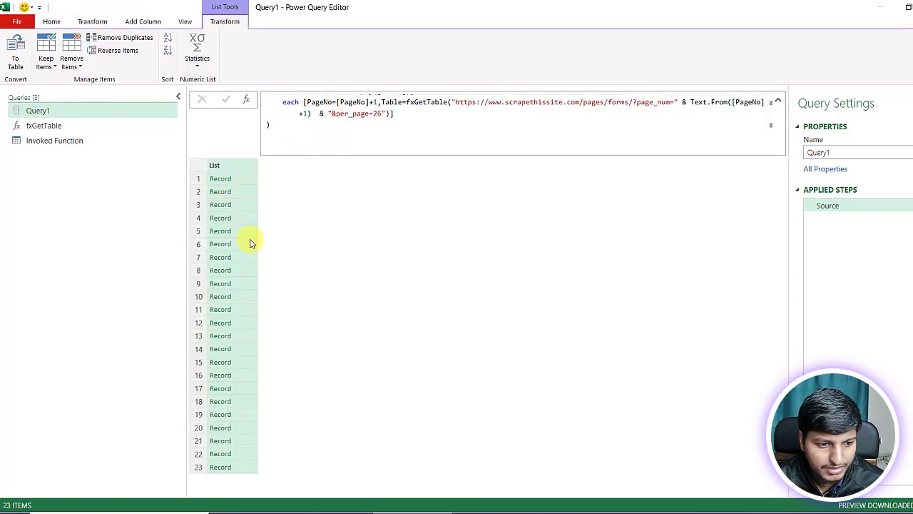
click(234, 468)
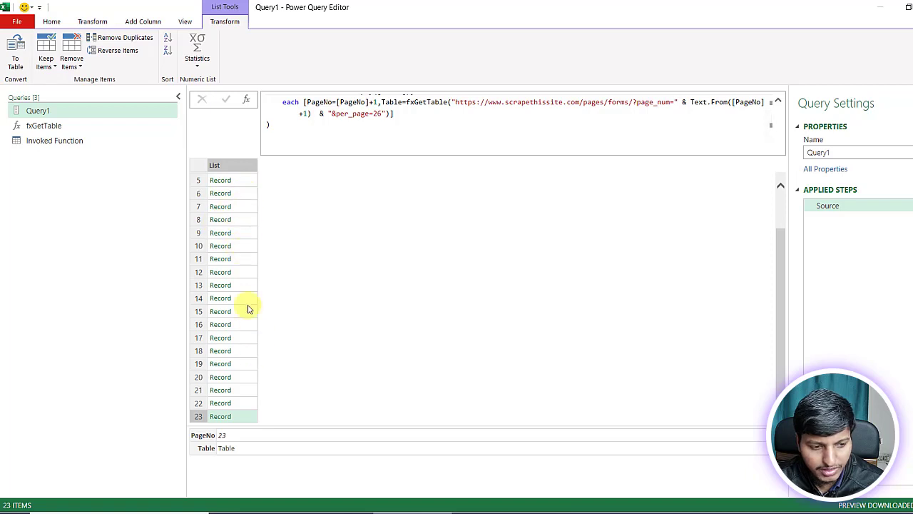
Add each [Table] as the selector argument of List.Generate and apply the formula
click(397, 114)
text(,)
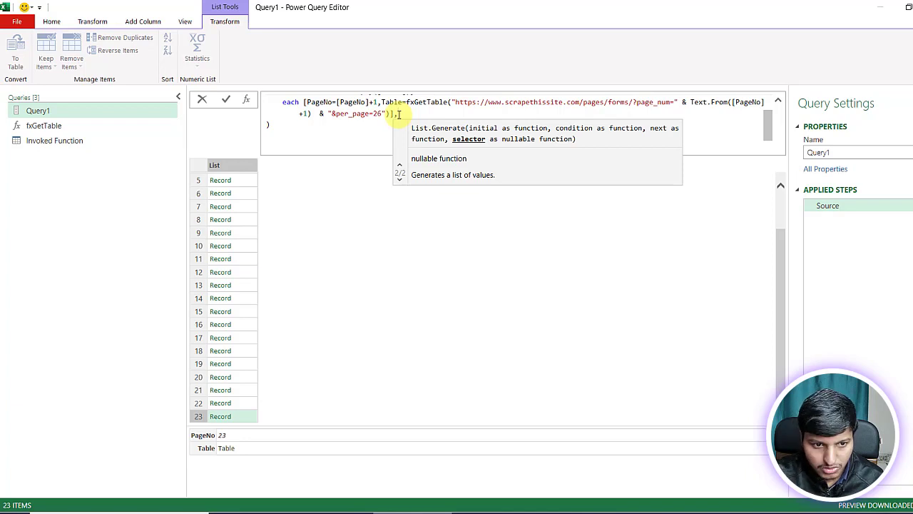
text(each )
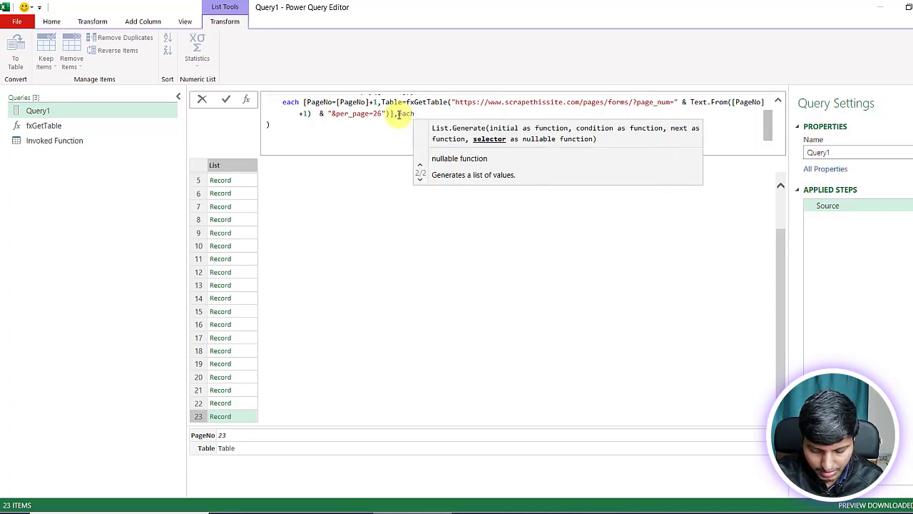
text([Table)
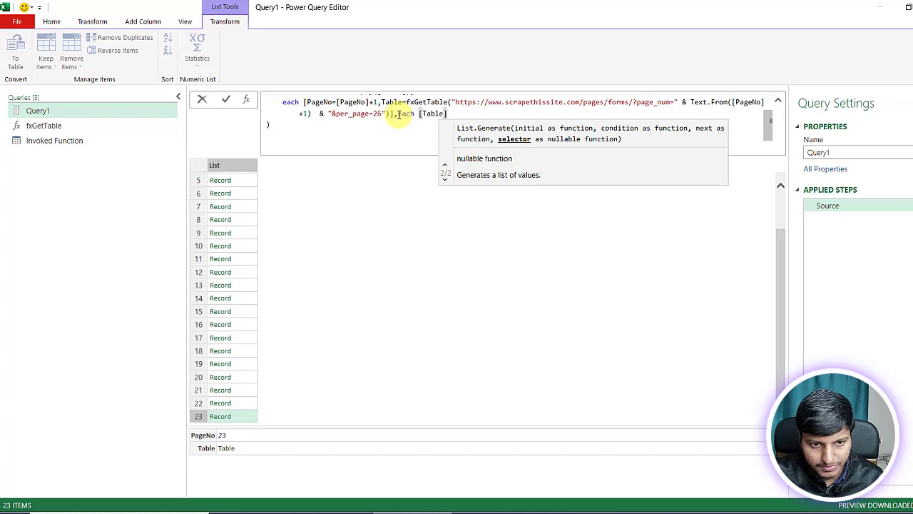
click(227, 99)
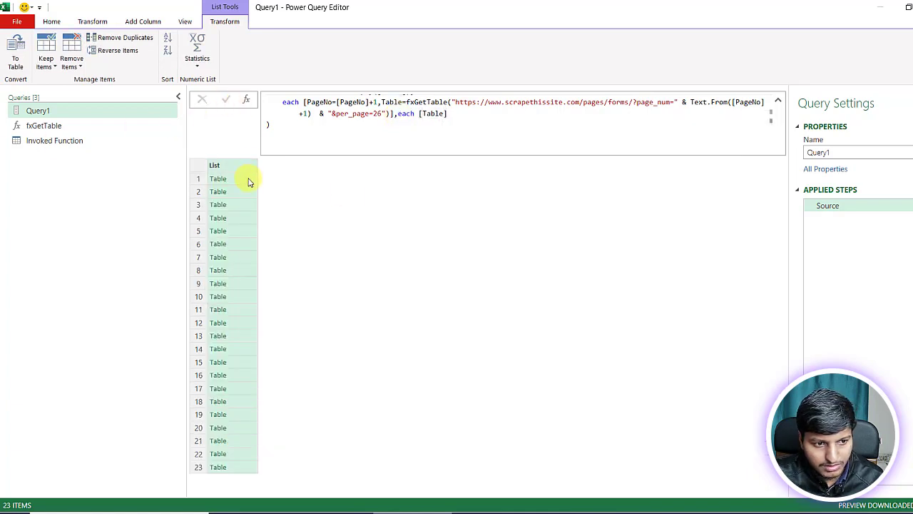
Preview the first and last tables in the list and compare them with the page links on the hockey teams site
click(250, 182)
drag(320, 427, 321, 337)
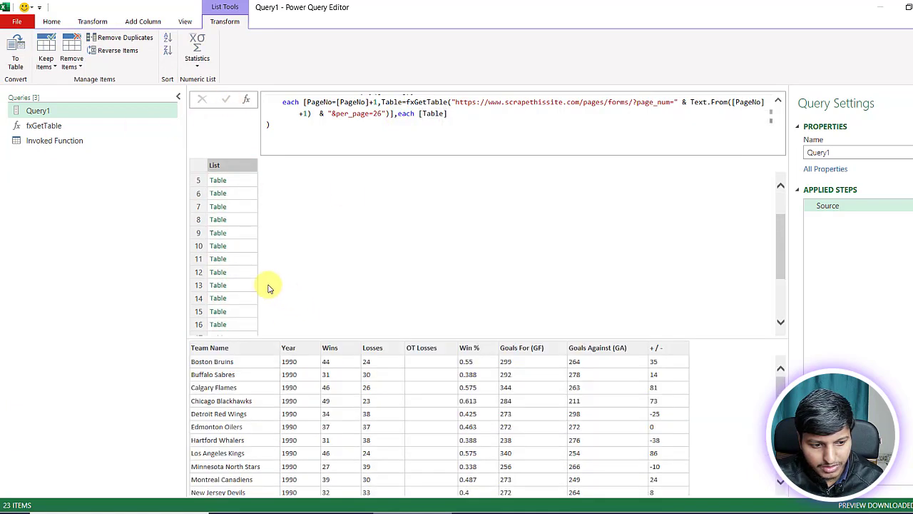
scroll(256, 293, down, 3)
click(241, 327)
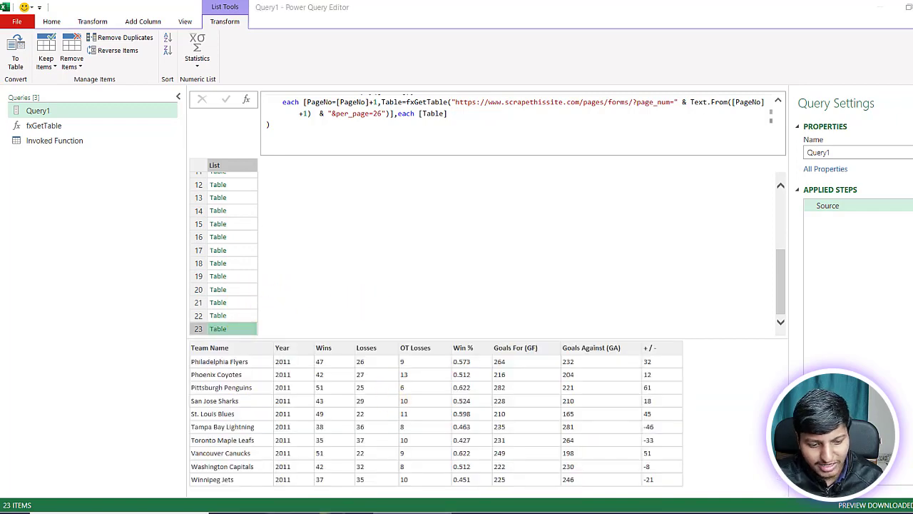
click(357, 513)
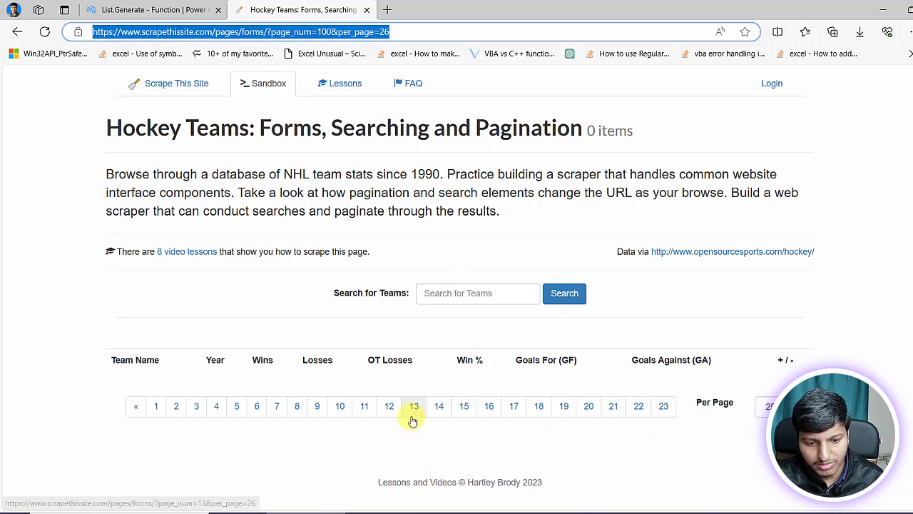
click(413, 513)
scroll(245, 317, up, 4)
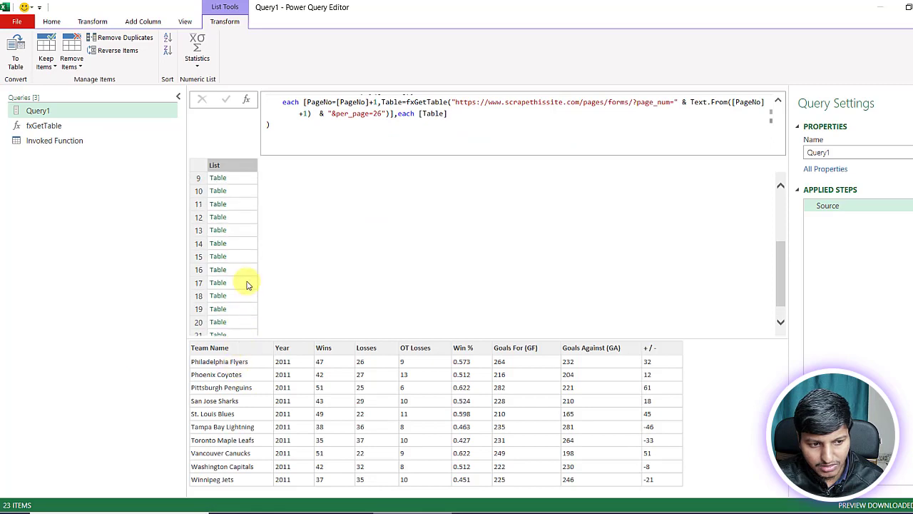
scroll(247, 285, down, 3)
Add a custom step with the formula Table.Combine(Source) to merge all listed tables, and look through the combined rows
click(247, 102)
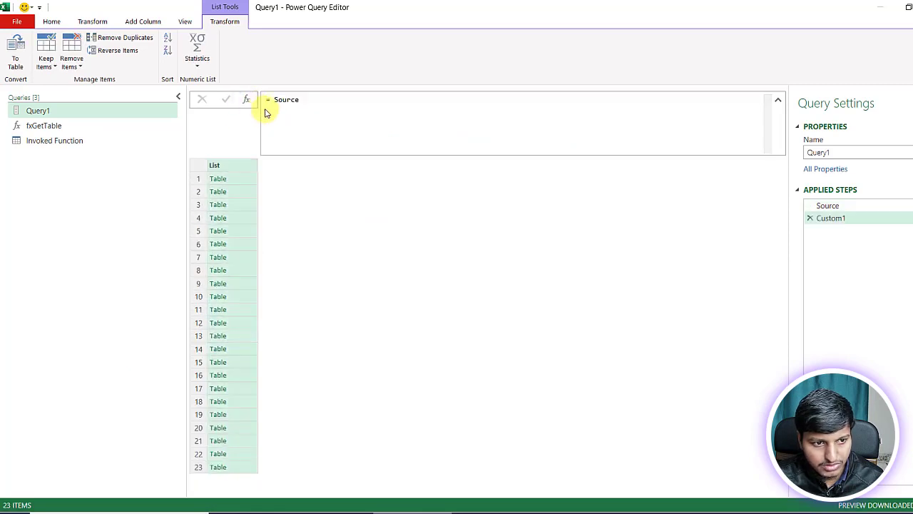
text(tc)
text(omb)
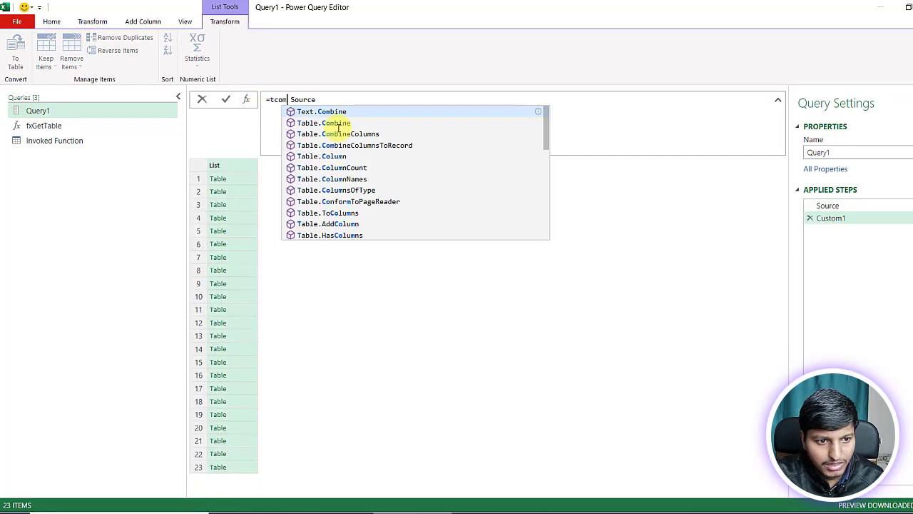
key(Tab)
text(())
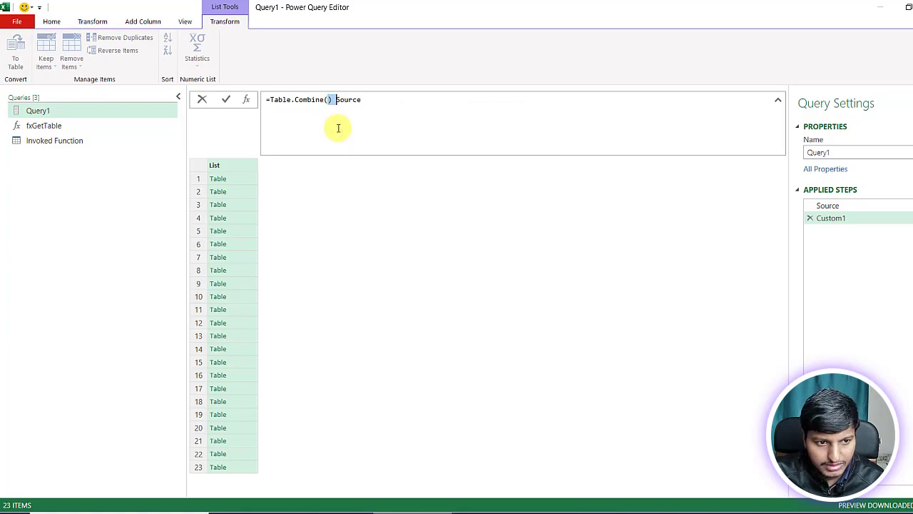
key(Return)
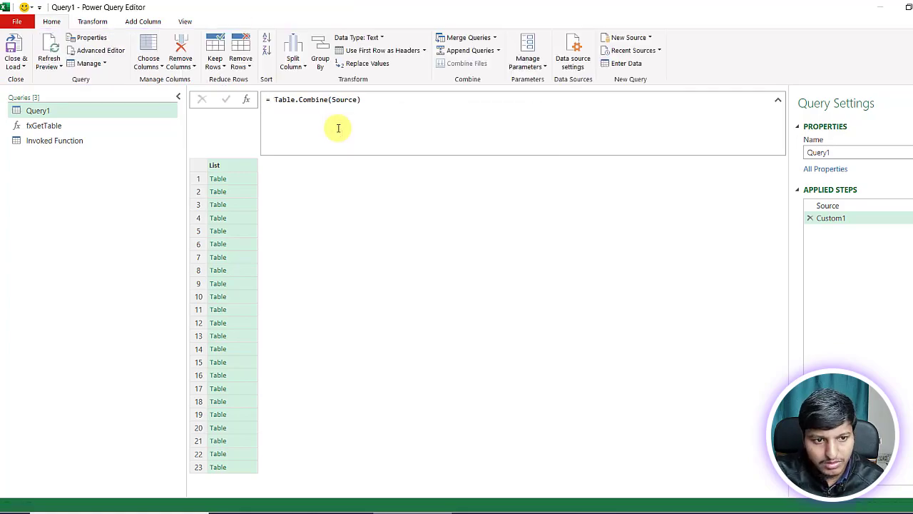
scroll(499, 350, down, 10)
scroll(491, 359, down, 20)
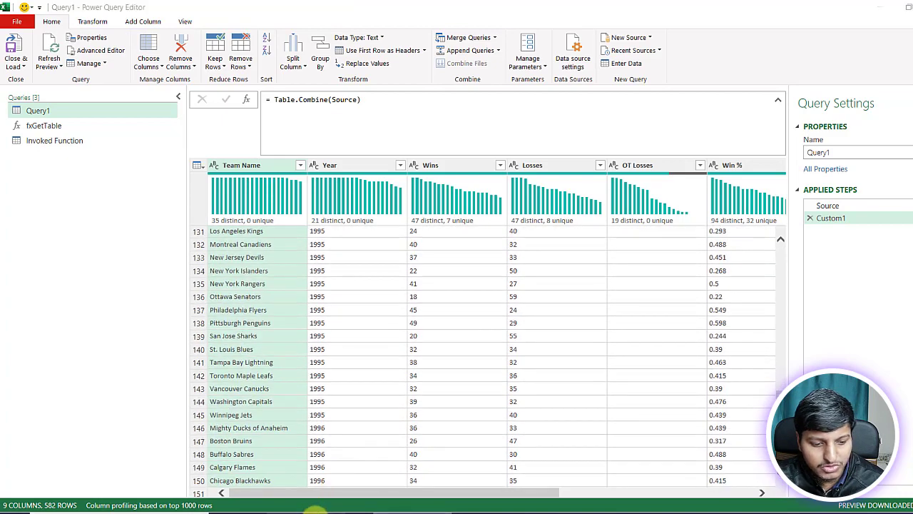
click(316, 511)
click(423, 512)
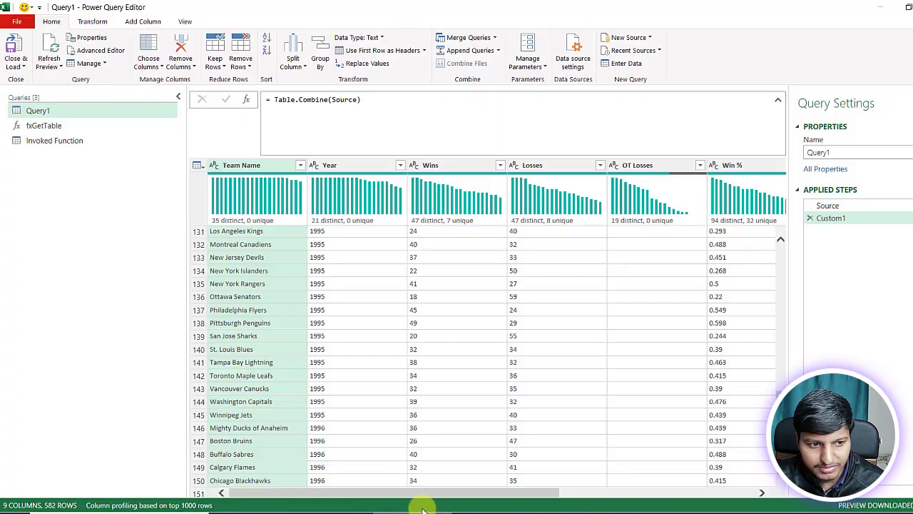
Delete the Invoked Function query and confirm the deletion
click(58, 142)
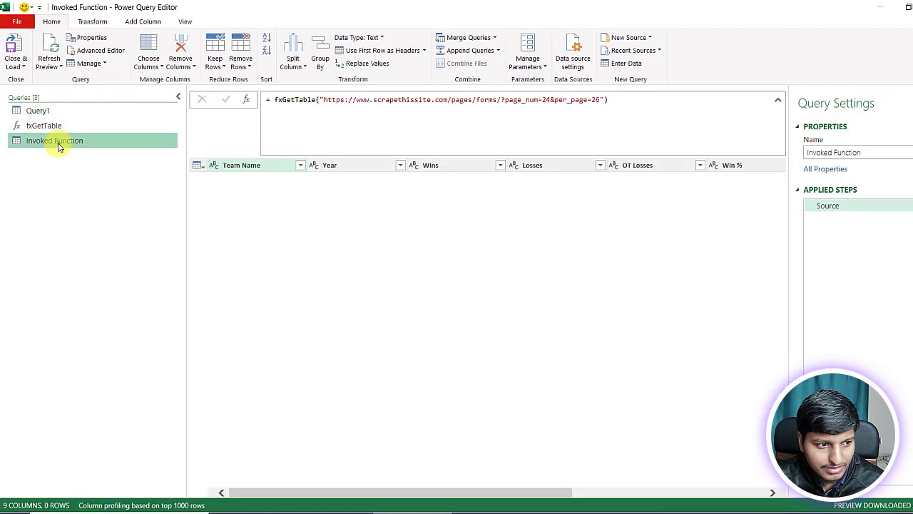
right_click(60, 147)
click(102, 177)
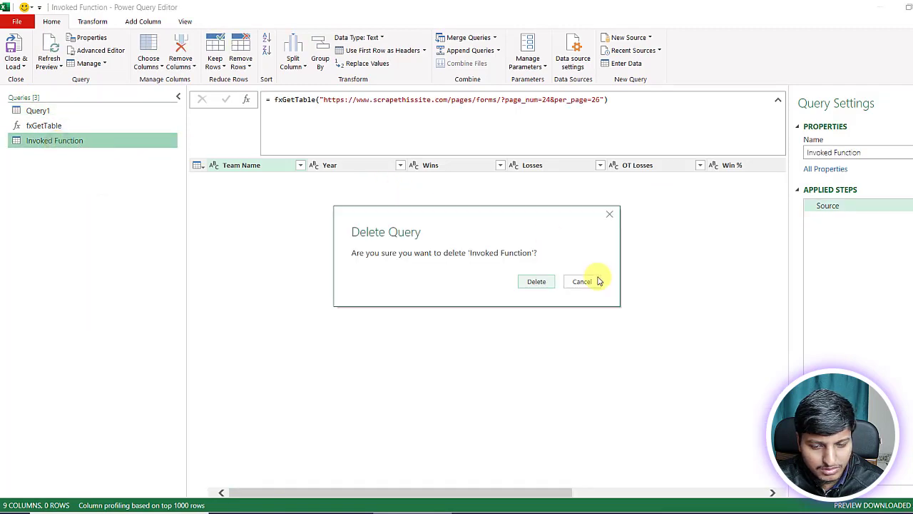
click(536, 281)
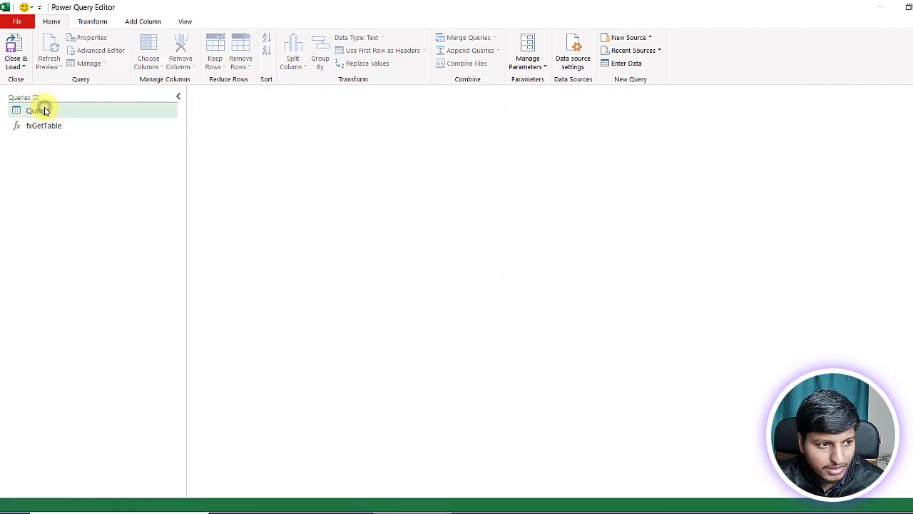
Open Query1's Source step and examine the initial record and the Table.IsEmpty condition in its List.Generate formula
click(37, 110)
click(837, 207)
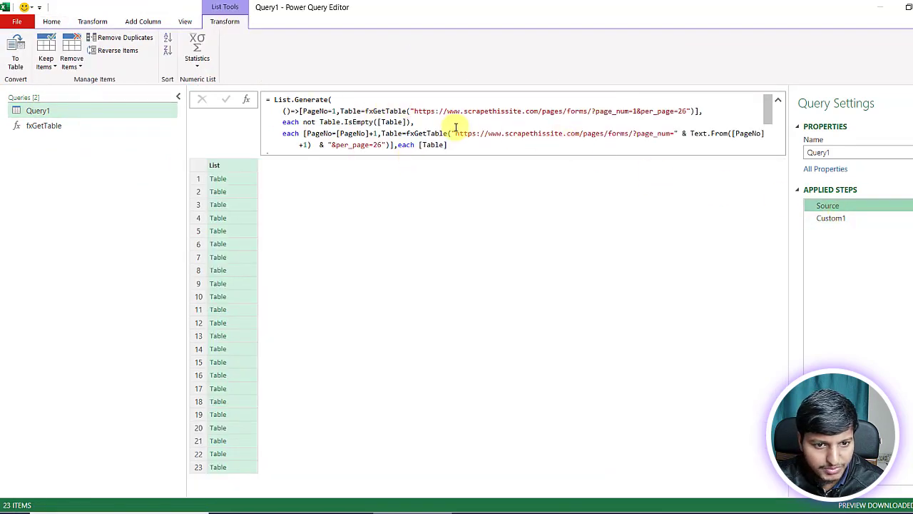
double_click(319, 110)
drag(299, 111, 336, 110)
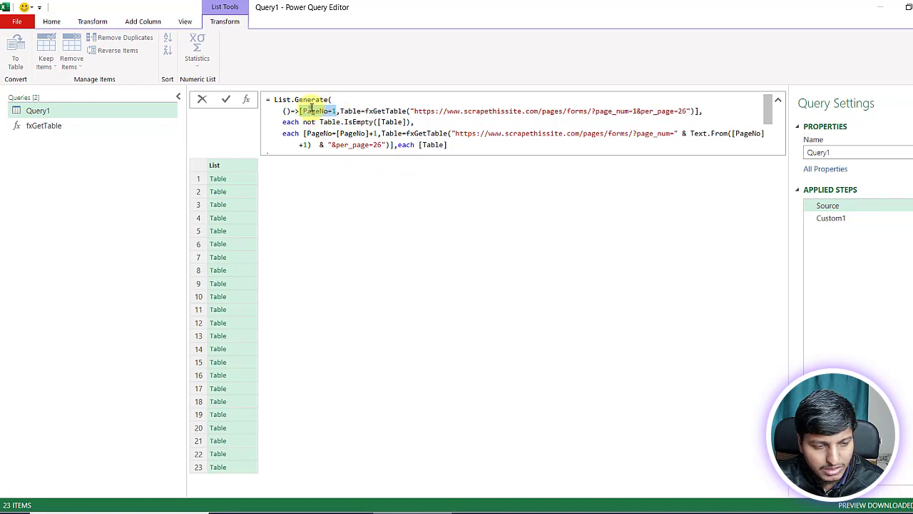
click(312, 109)
drag(339, 111, 685, 111)
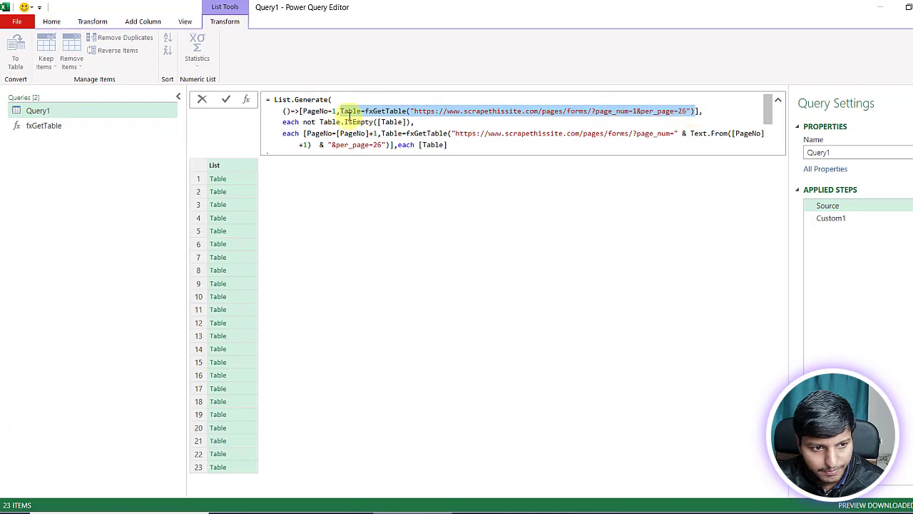
click(293, 122)
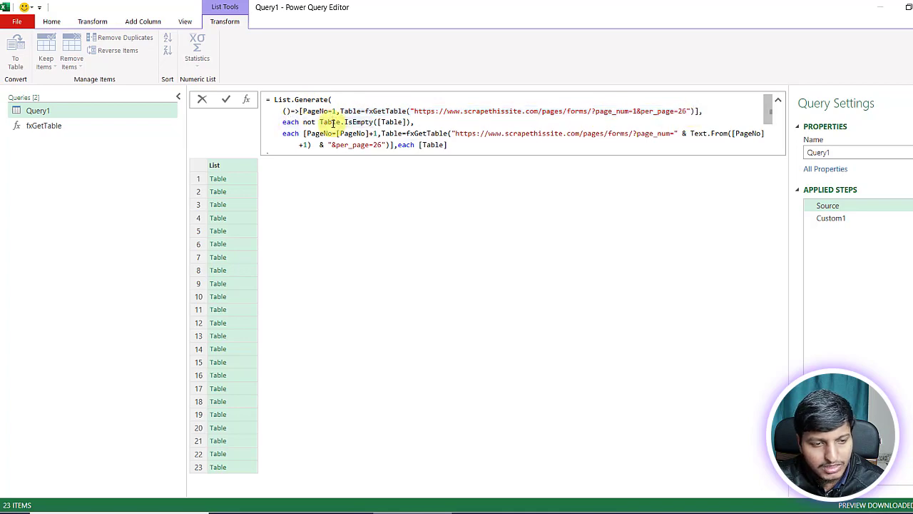
drag(304, 135, 451, 140)
click(336, 115)
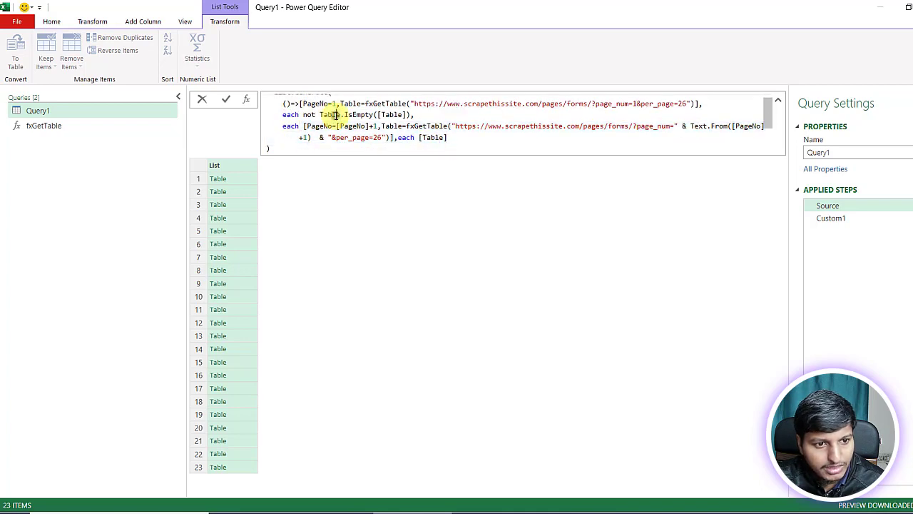
click(381, 115)
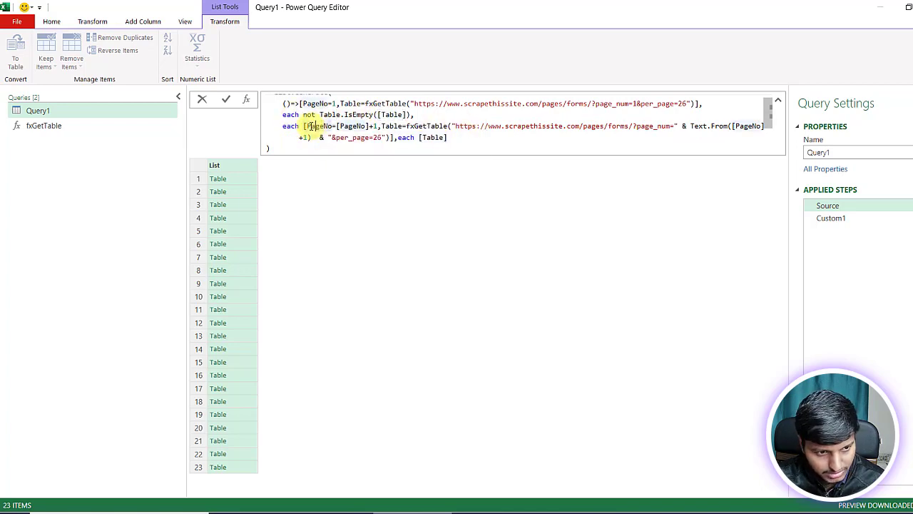
Examine the next-record and each [Table] selector arguments of List.Generate, and return to the Custom1 step
drag(309, 126, 678, 125)
click(373, 125)
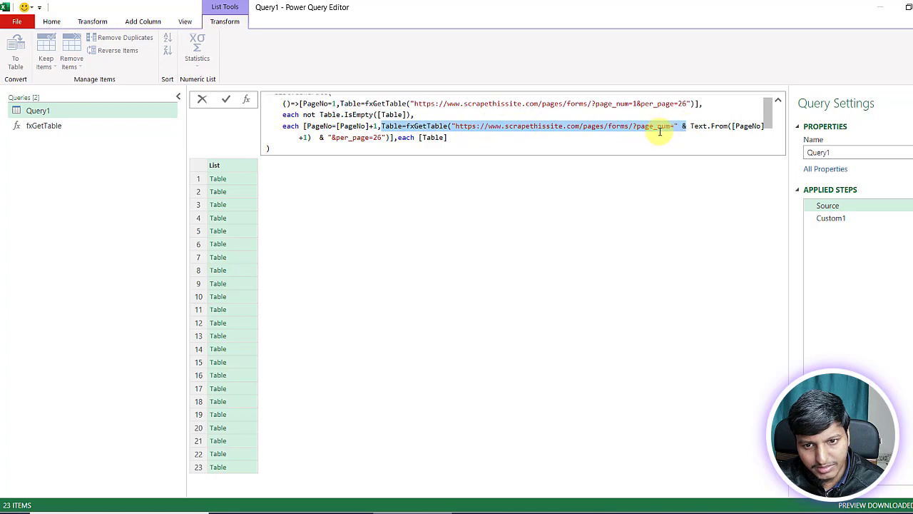
click(443, 137)
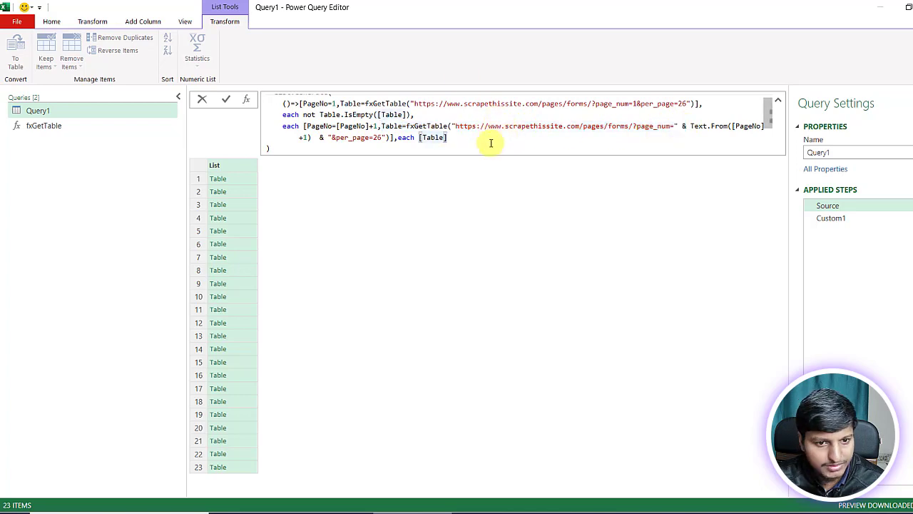
scroll(439, 136, down, 1)
double_click(405, 114)
drag(421, 114, 449, 113)
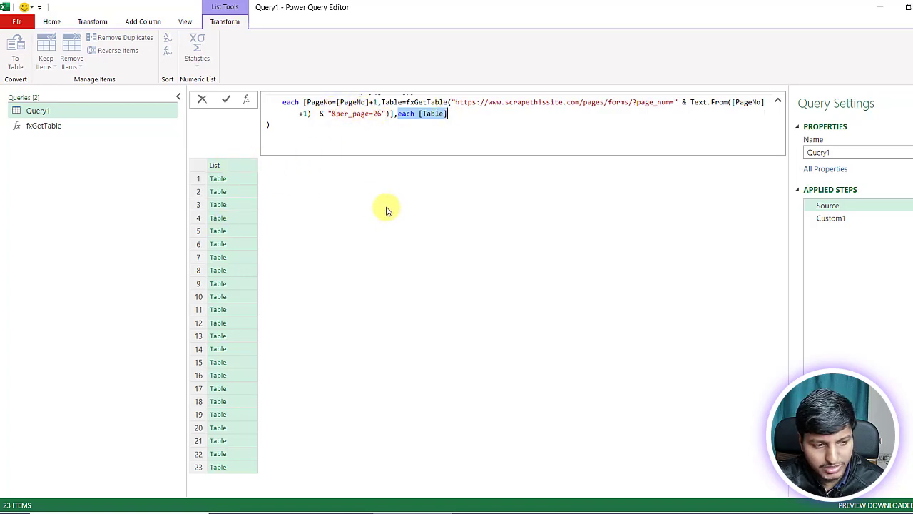
click(298, 125)
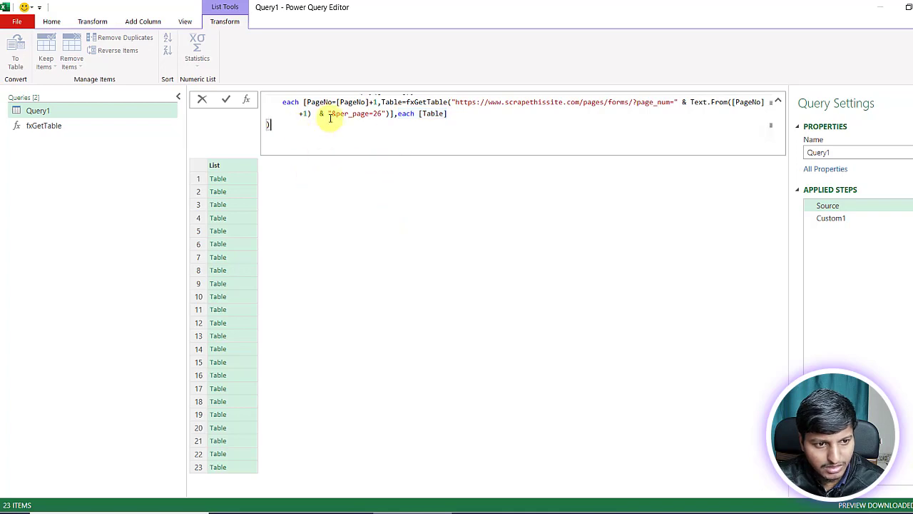
scroll(330, 117, up, 2)
click(845, 225)
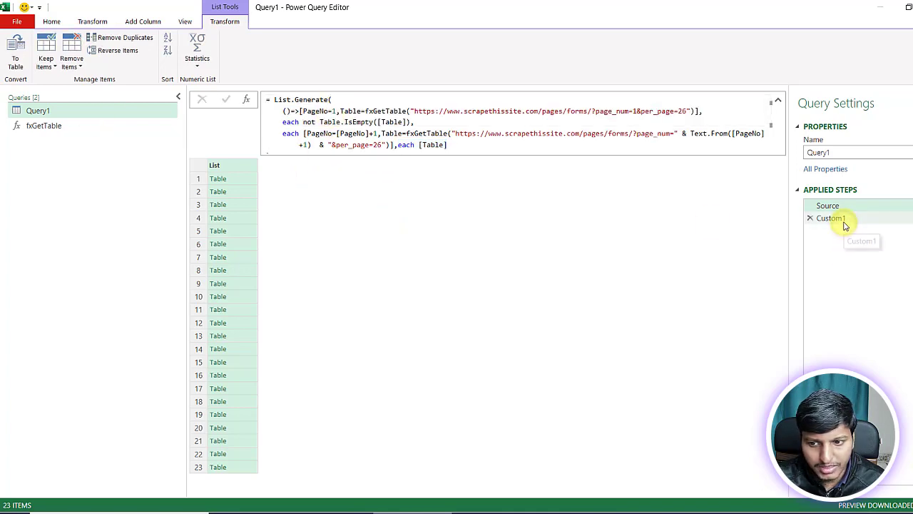
click(845, 221)
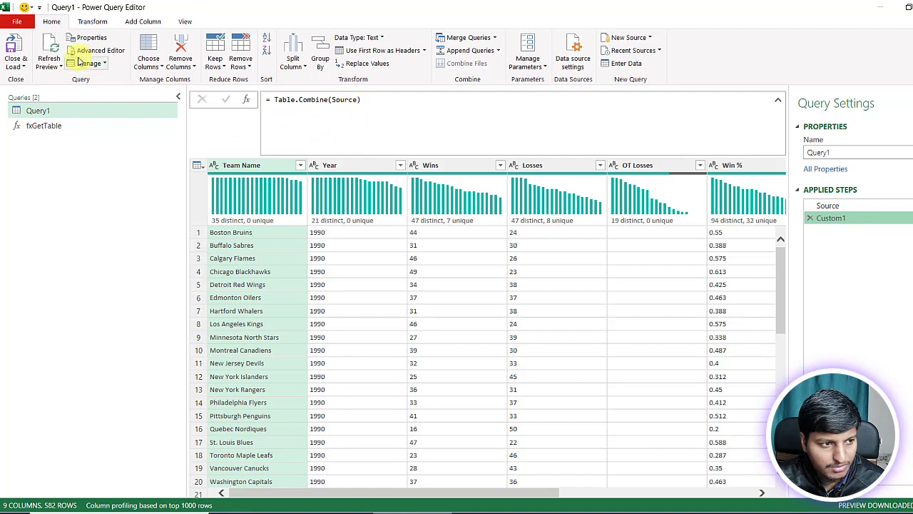
Load Query1 as a table into the existing worksheet at cell B2, and reduce the height of the formula bar
click(16, 64)
click(37, 93)
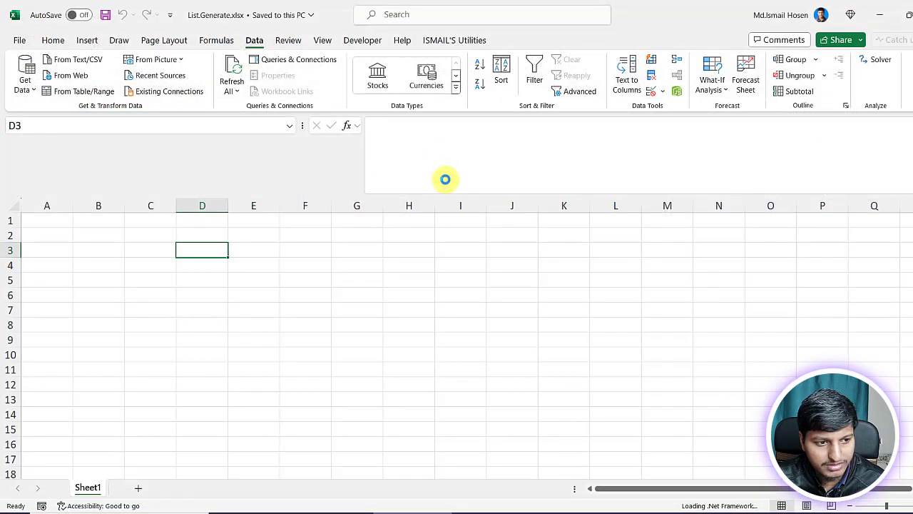
click(649, 395)
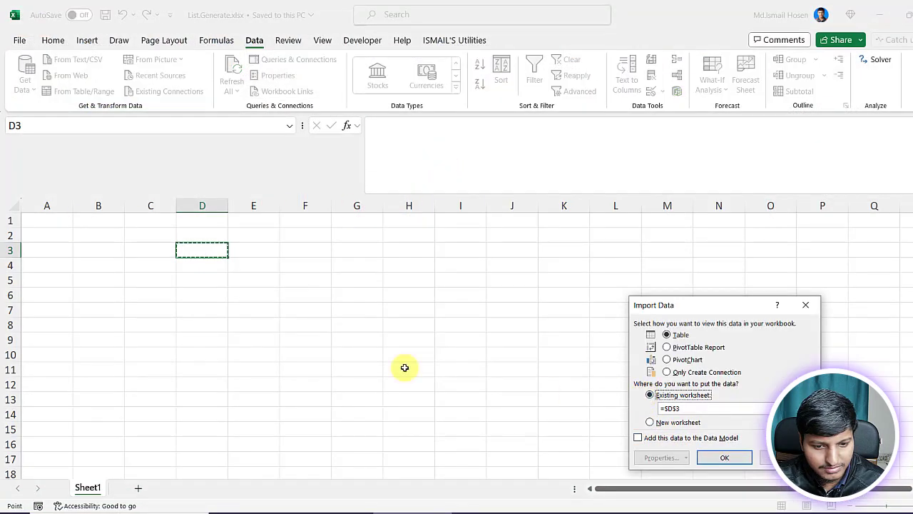
click(97, 234)
click(719, 460)
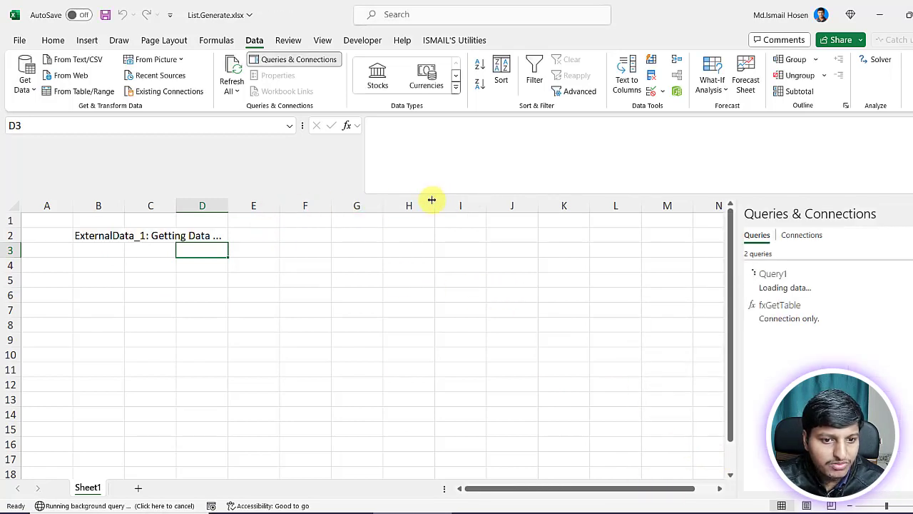
drag(432, 200, 420, 152)
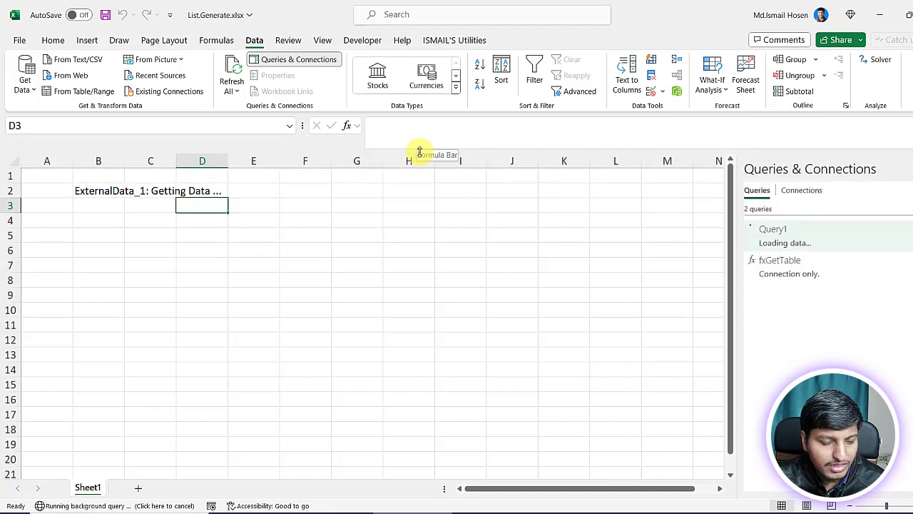
Check the hockey teams page in the browser, then return to the Excel workbook and select cell B2
click(129, 192)
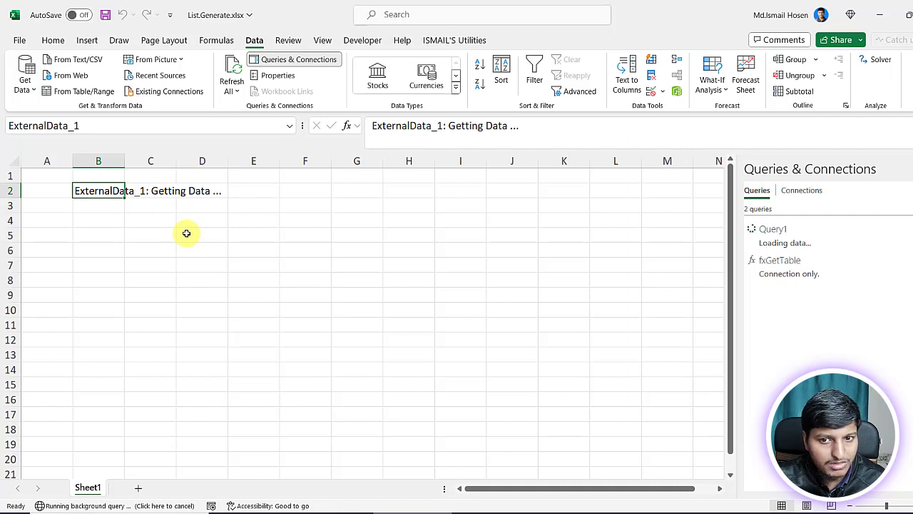
click(361, 247)
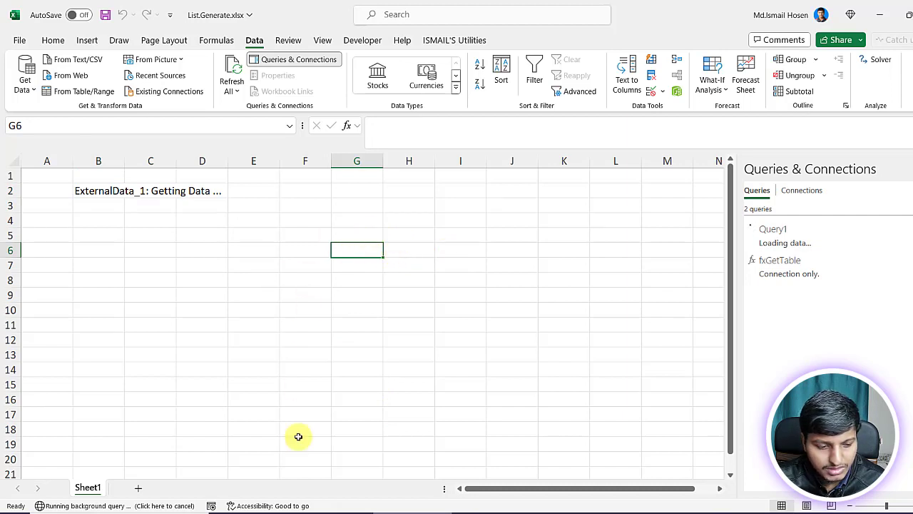
click(289, 513)
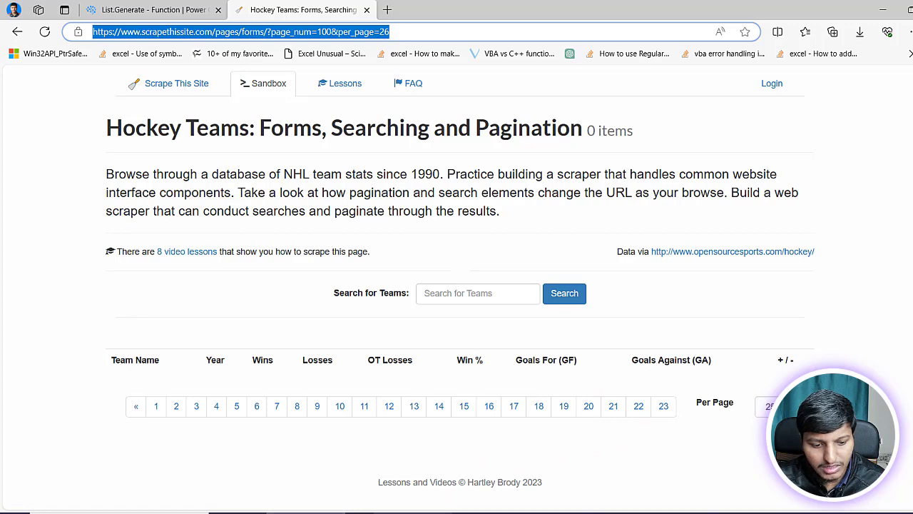
click(413, 513)
click(112, 190)
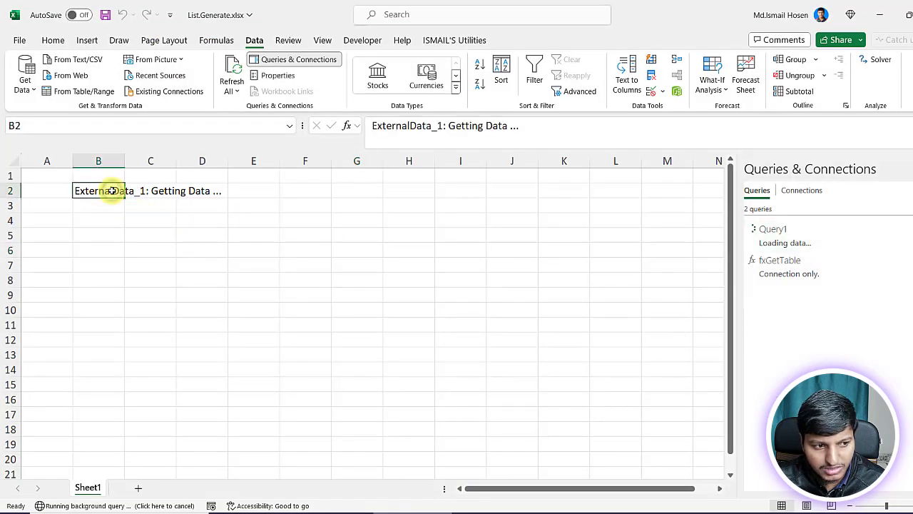